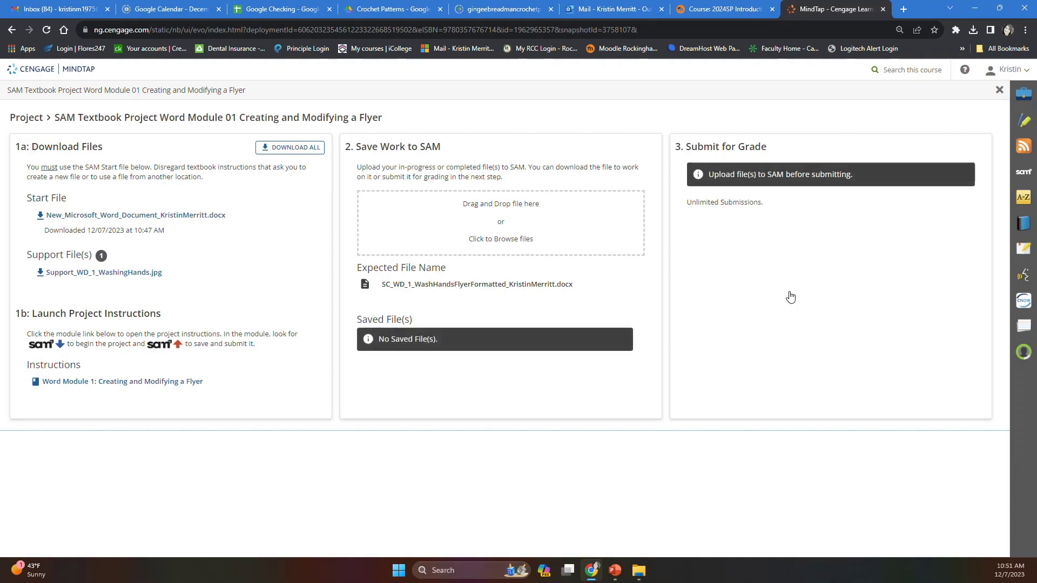
- Start downloading the SAM start file and create and open a folder named Word Textbook Project inside Documents > CIS for it
left_click(221, 226)
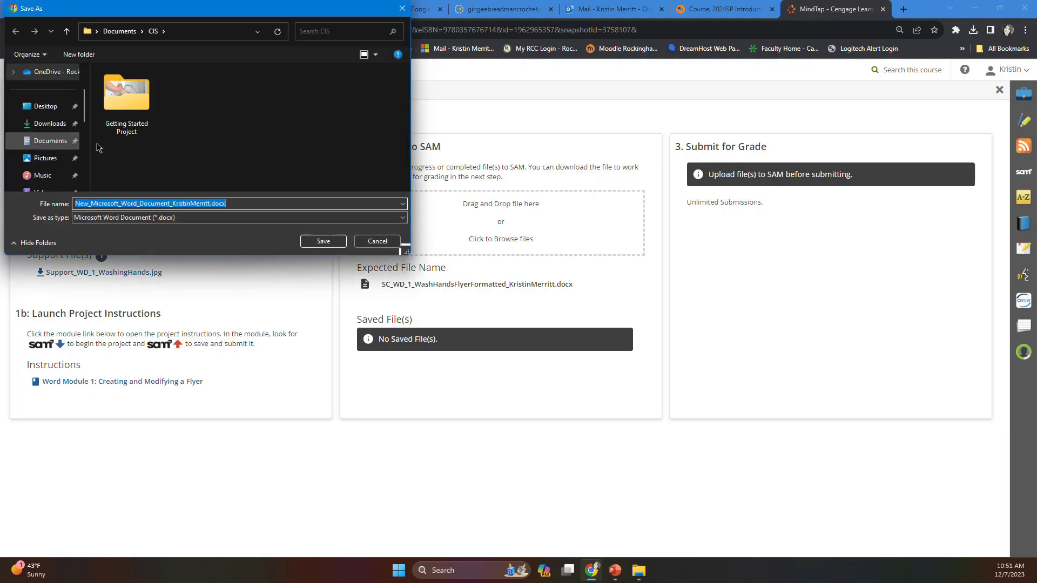
right_click(246, 116)
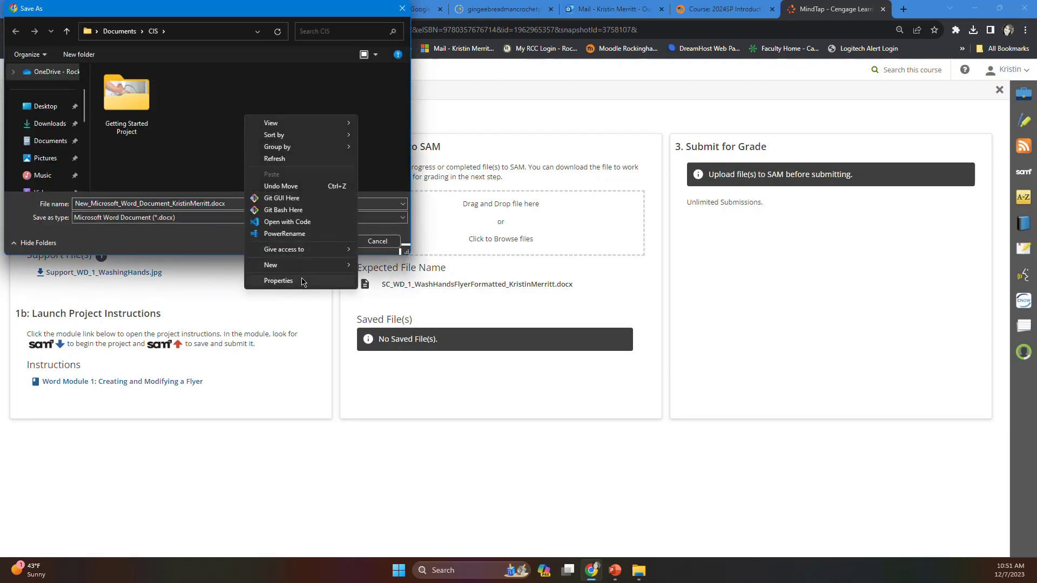
mouse_move(305, 265)
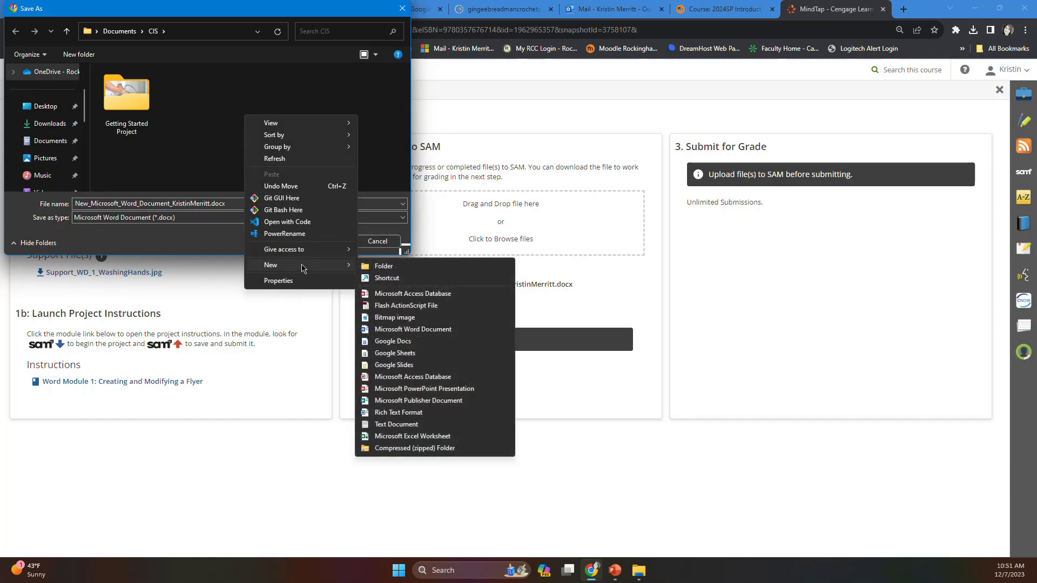
left_click(377, 268)
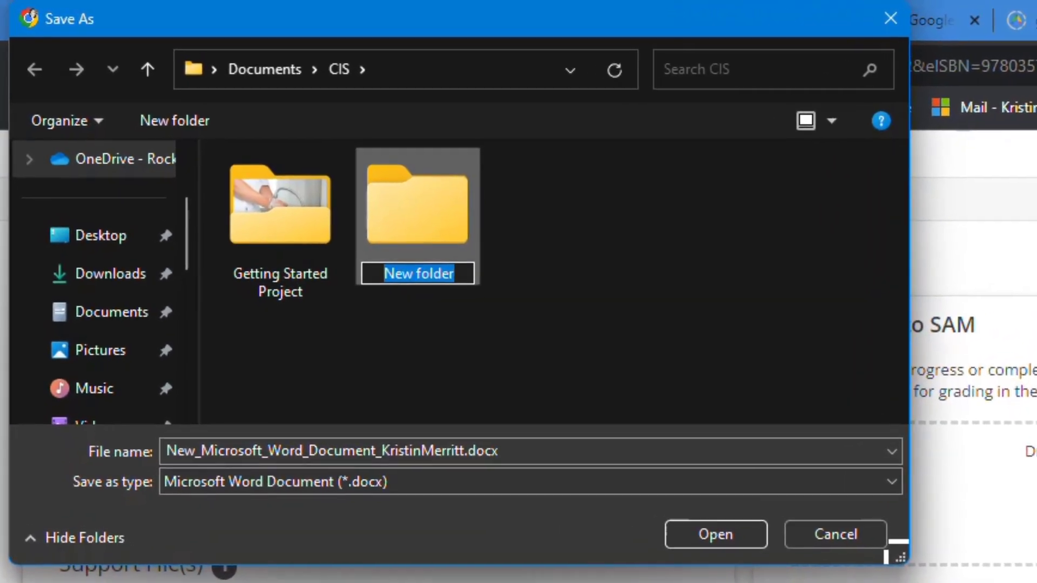
type("W")
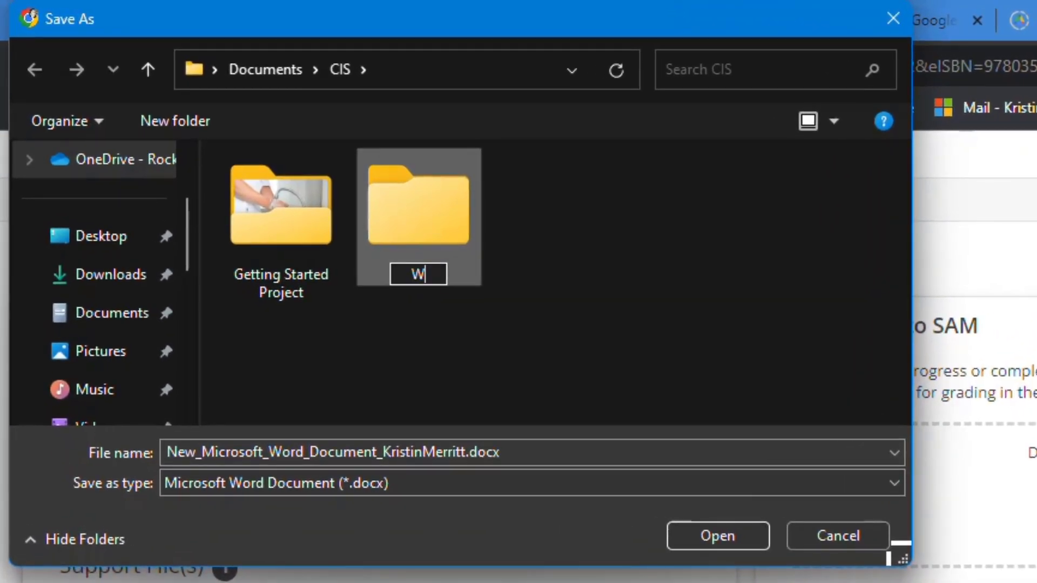
type("ord")
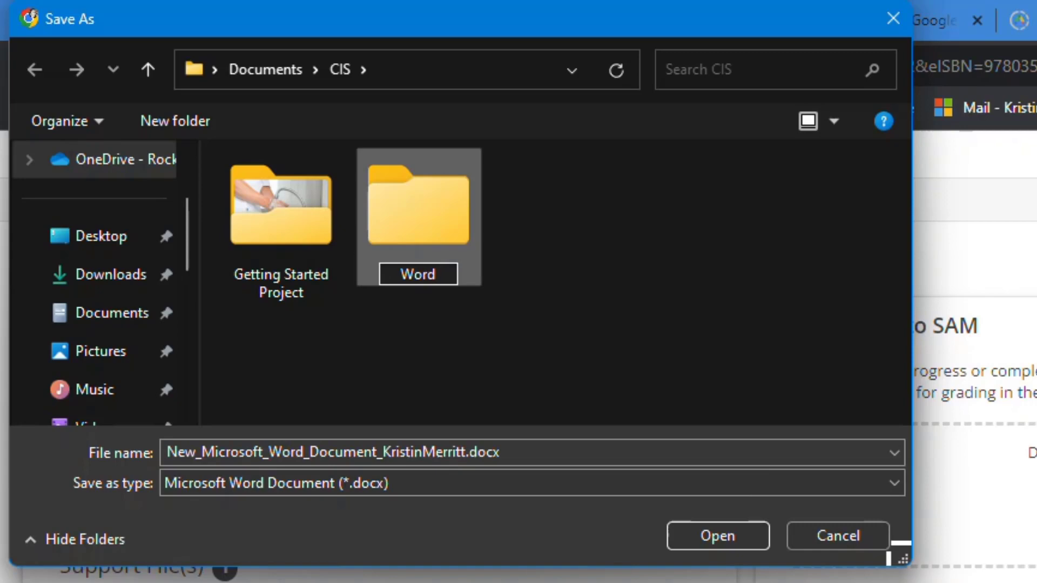
type(" Textb")
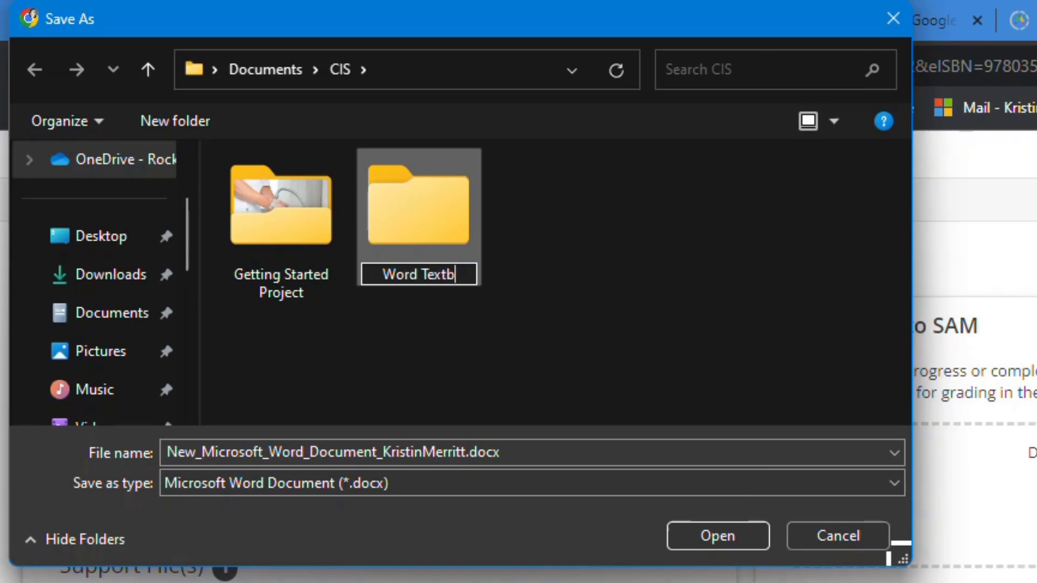
type("ook Projec")
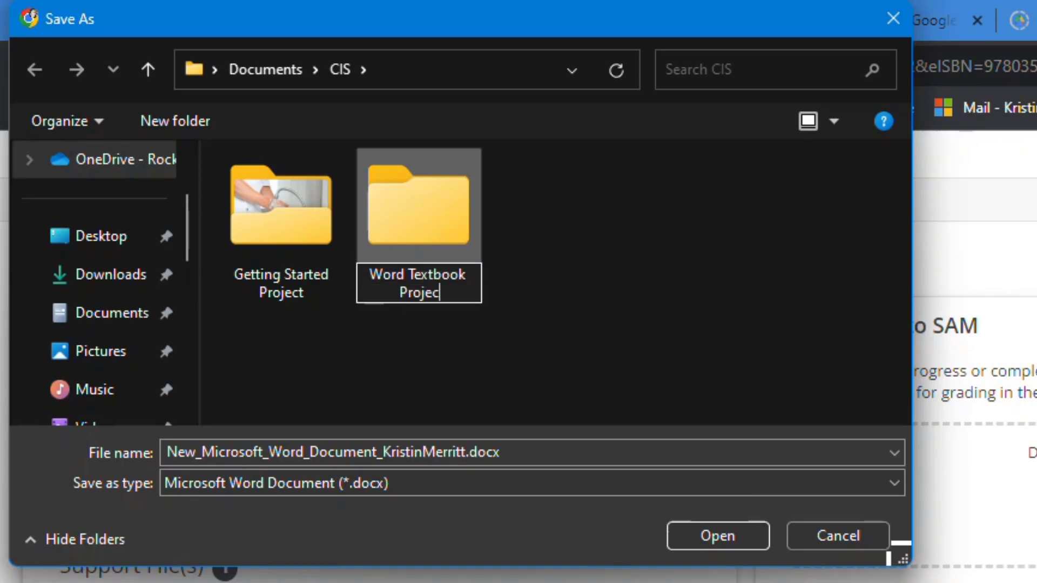
type("t")
key("Return")
key("Return")
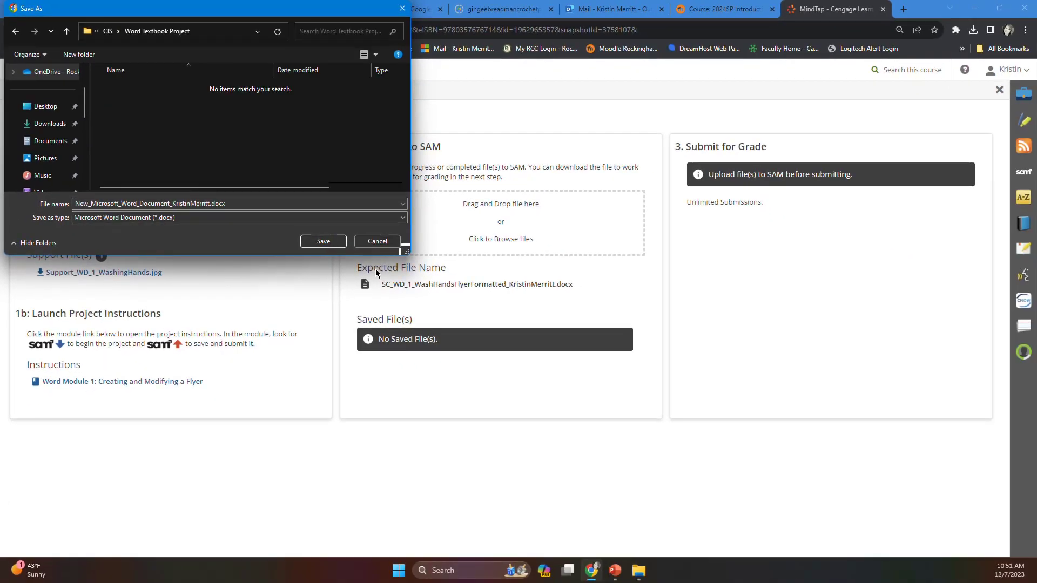
- Save the start document and the support file Support_WD_1_WashingHands.jpg in the Word Textbook Project folder
left_click(331, 243)
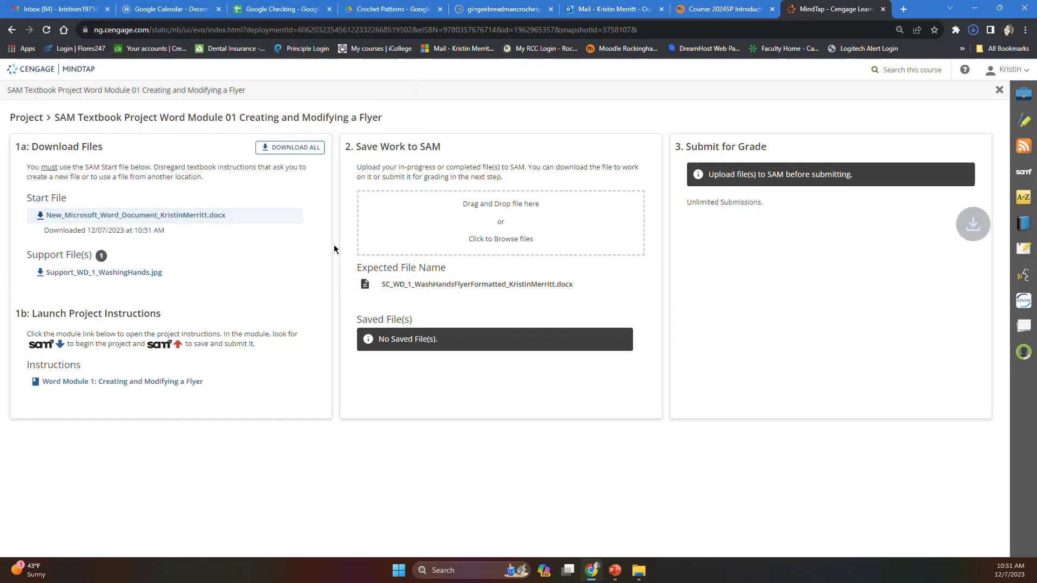
left_click(153, 276)
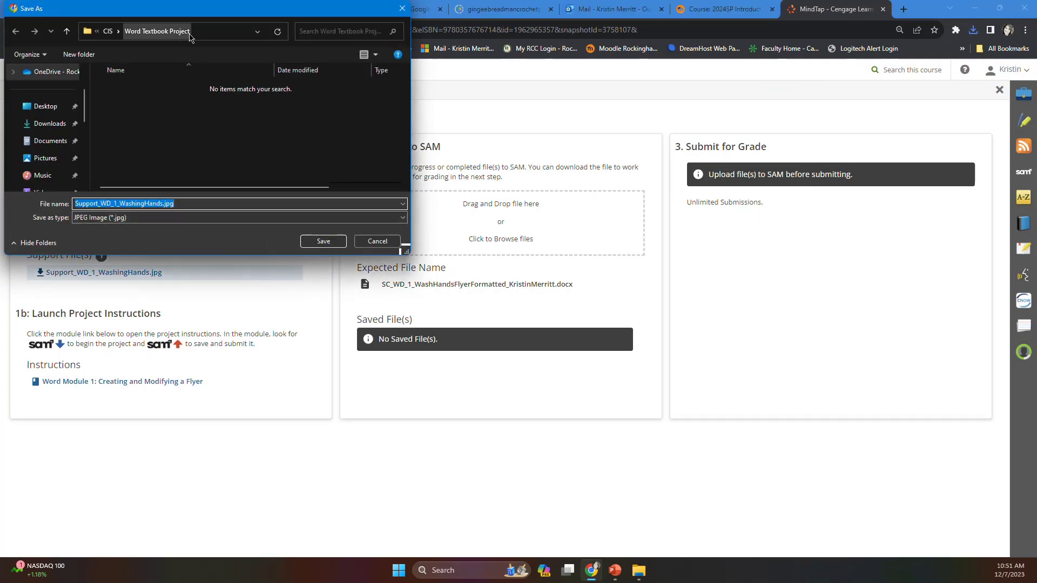
left_click(323, 241)
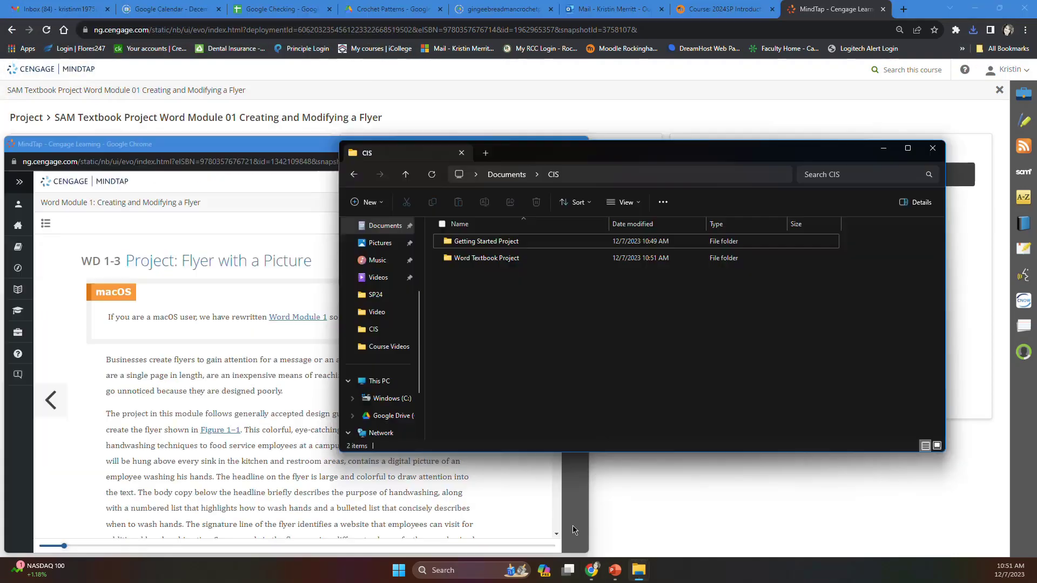
- Open the downloaded start document from the Word Textbook Project folder in Word and enable editing
left_click(497, 260)
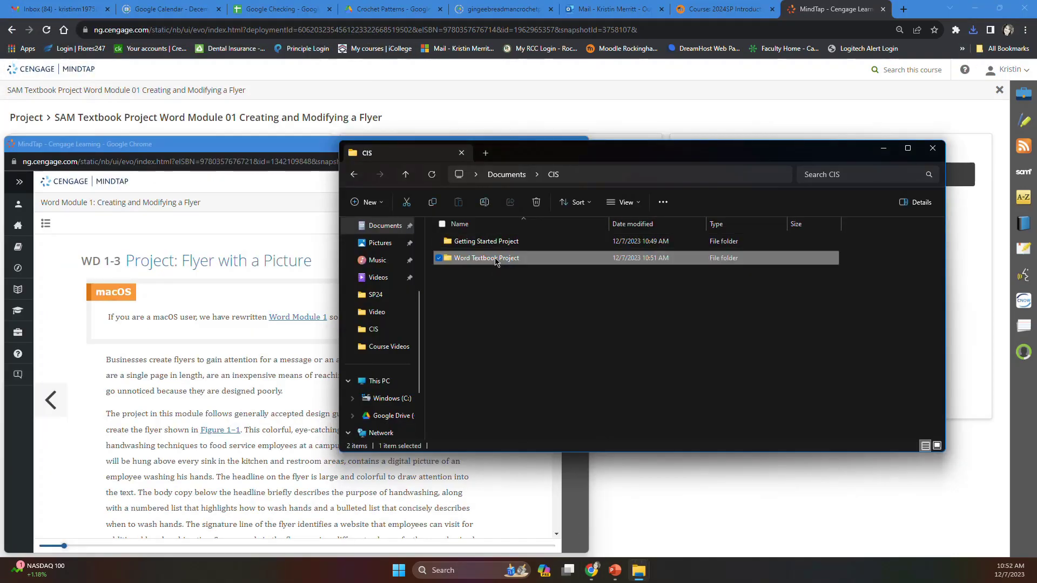
double_click(497, 260)
double_click(503, 243)
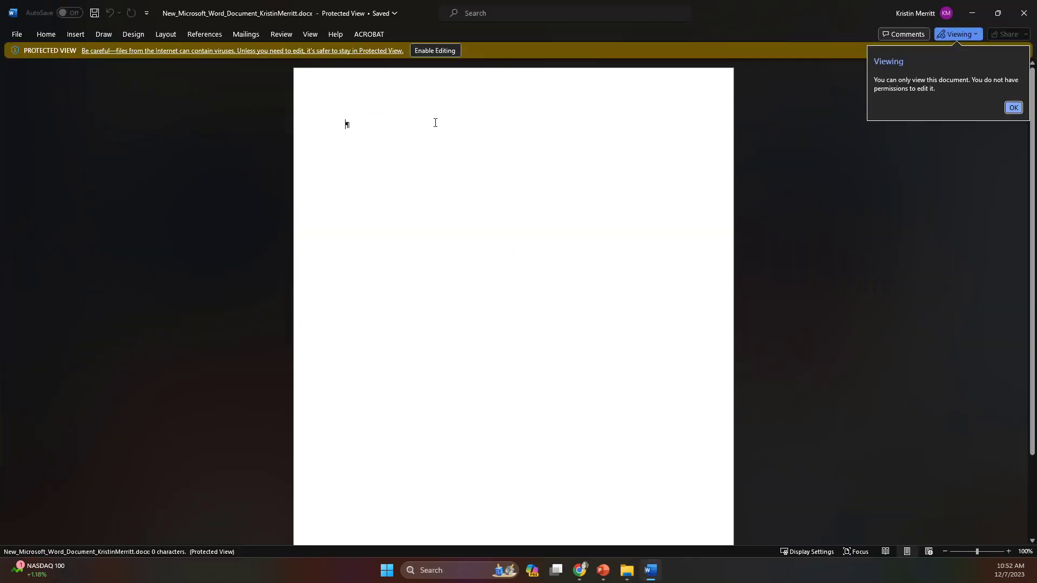
left_click(434, 50)
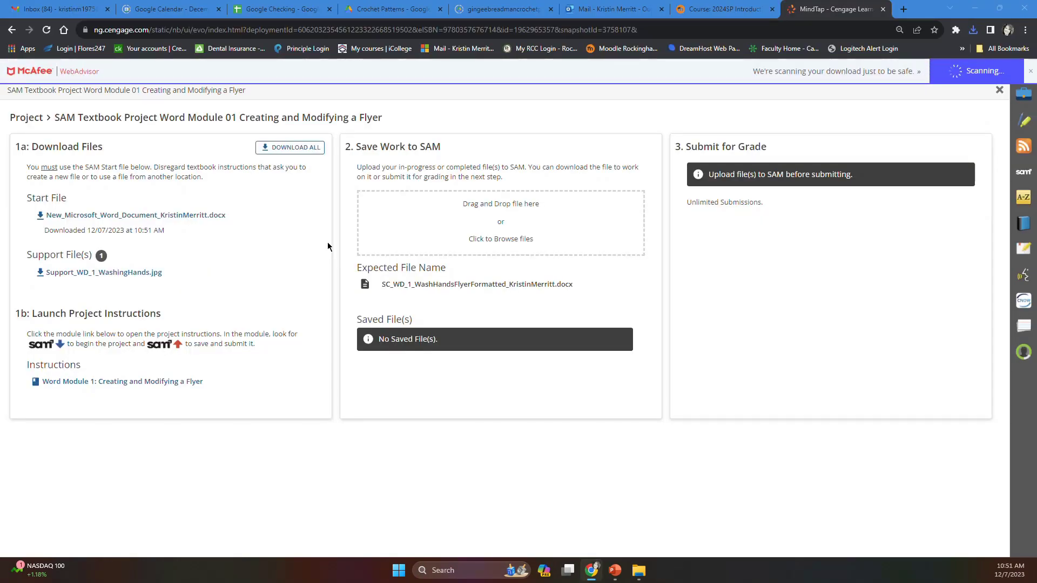
- Open the Word Module 1: Creating and Modifying a Flyer instructions and arrange them side by side with the start document
left_click(156, 391)
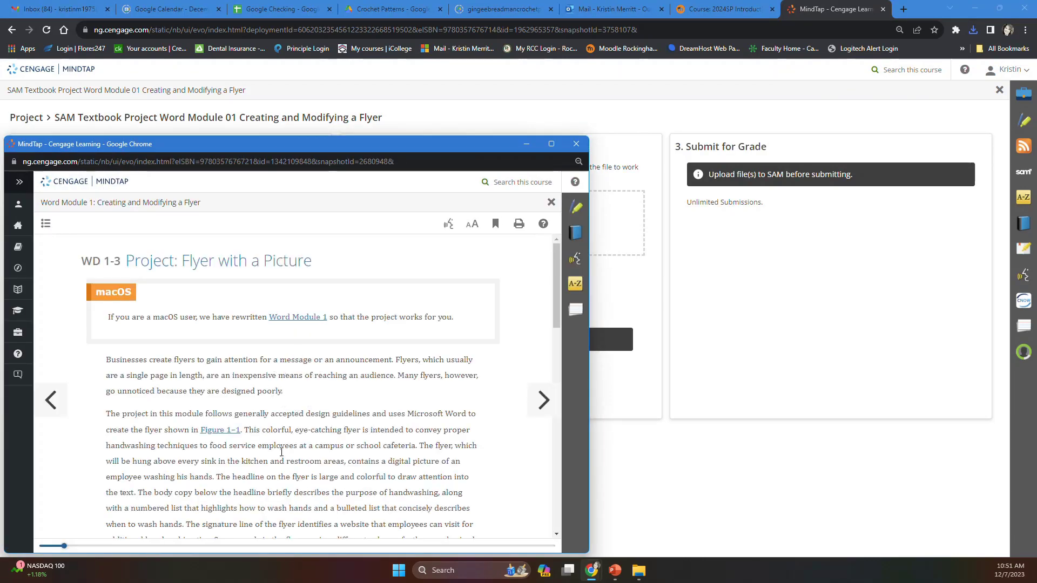
left_click(635, 570)
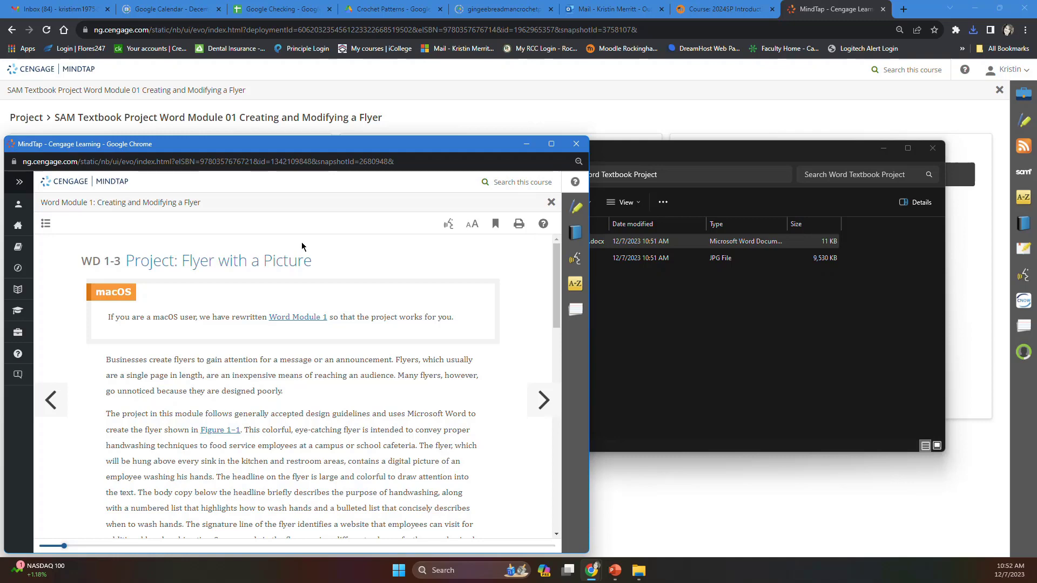
key("super+Left")
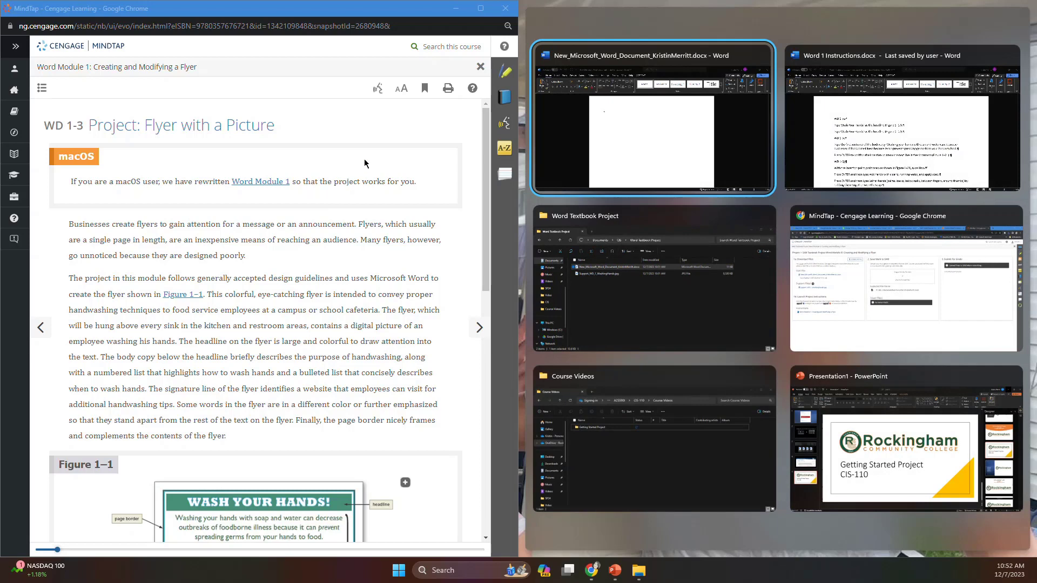
left_click(594, 177)
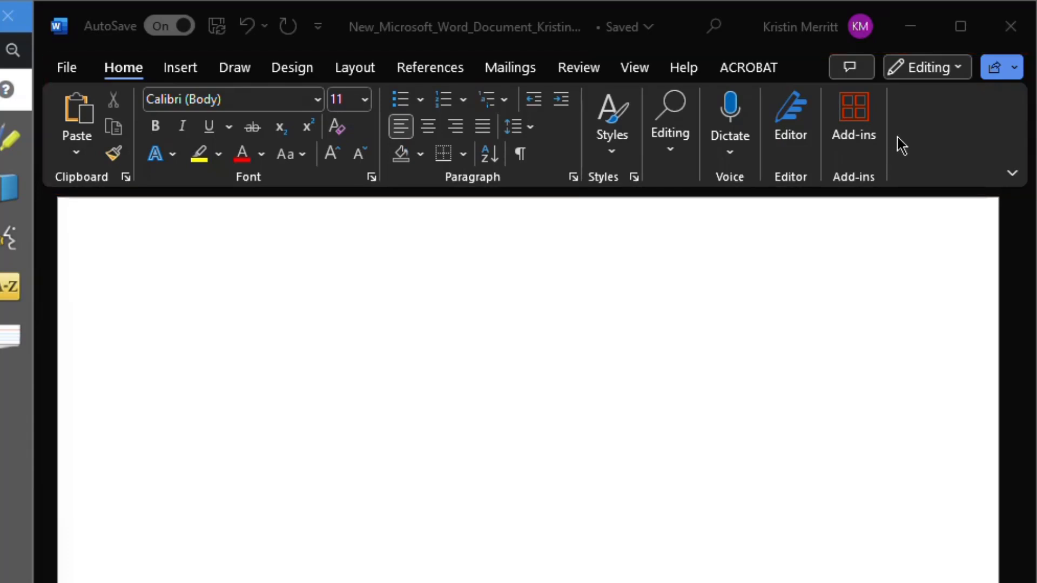
mouse_move(971, 40)
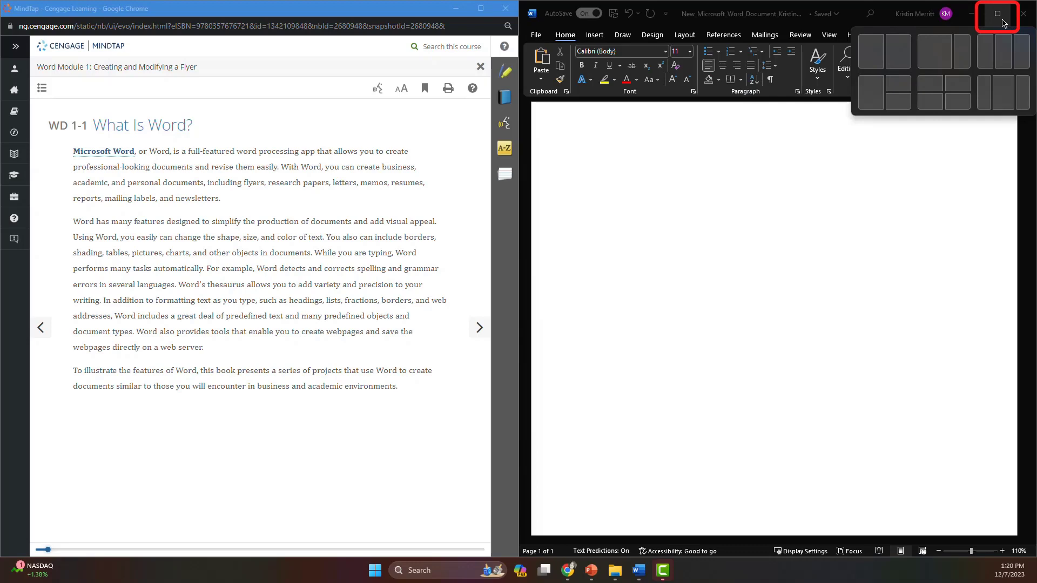
left_click(1002, 21)
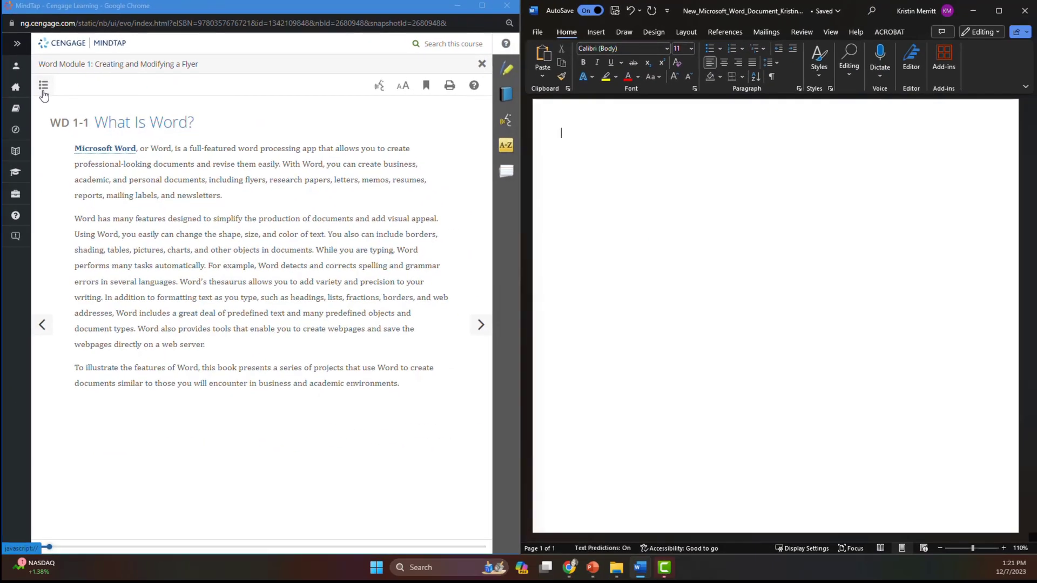
- Examine the table of contents of Word Module 1, from the Introduction through the WD 1-11 Review section
left_click(119, 254)
scroll(251, 223, "down", 5)
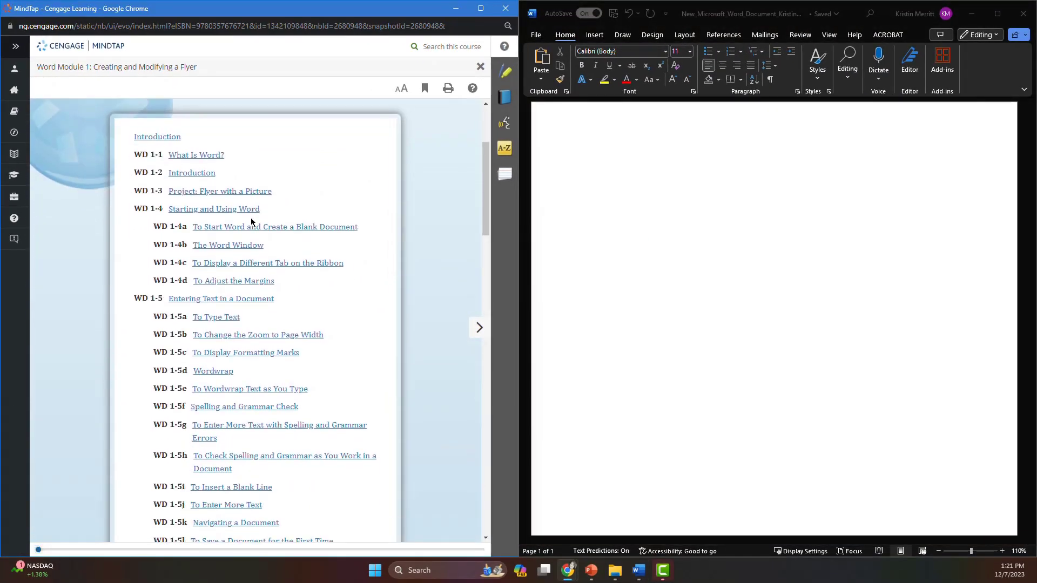
scroll(252, 223, "down", 8)
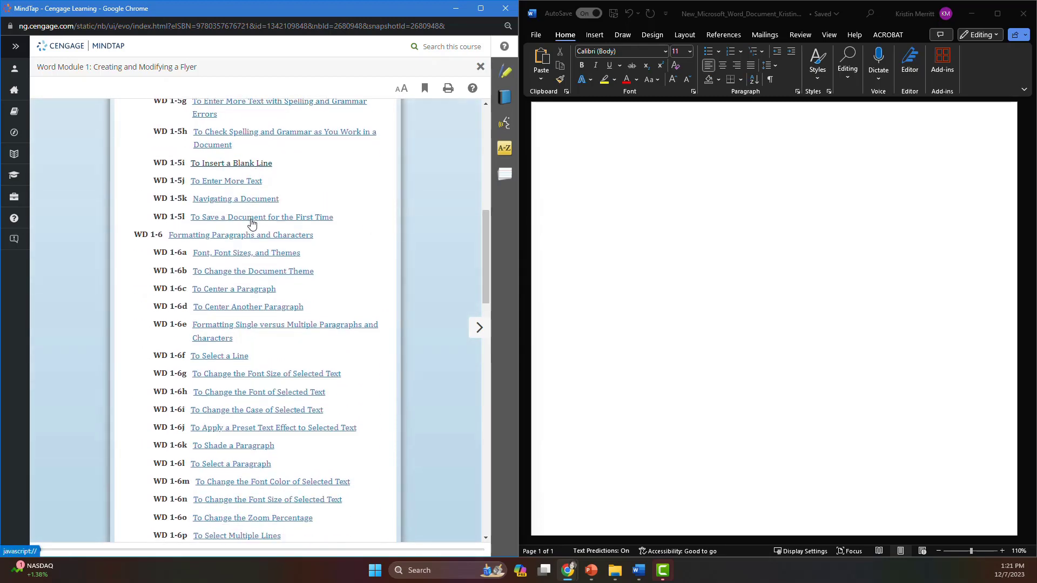
scroll(251, 223, "down", 6)
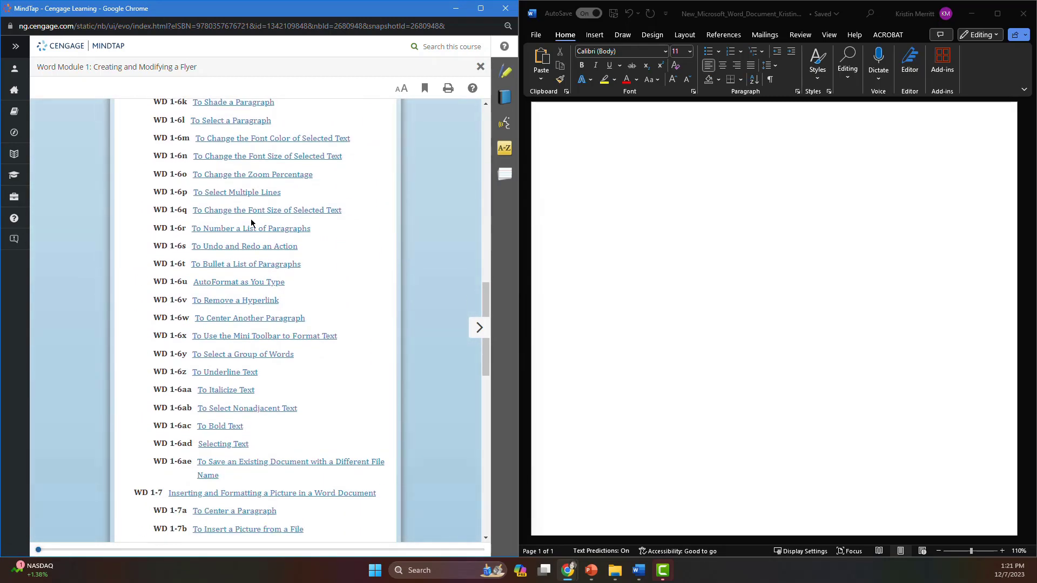
scroll(252, 223, "down", 8)
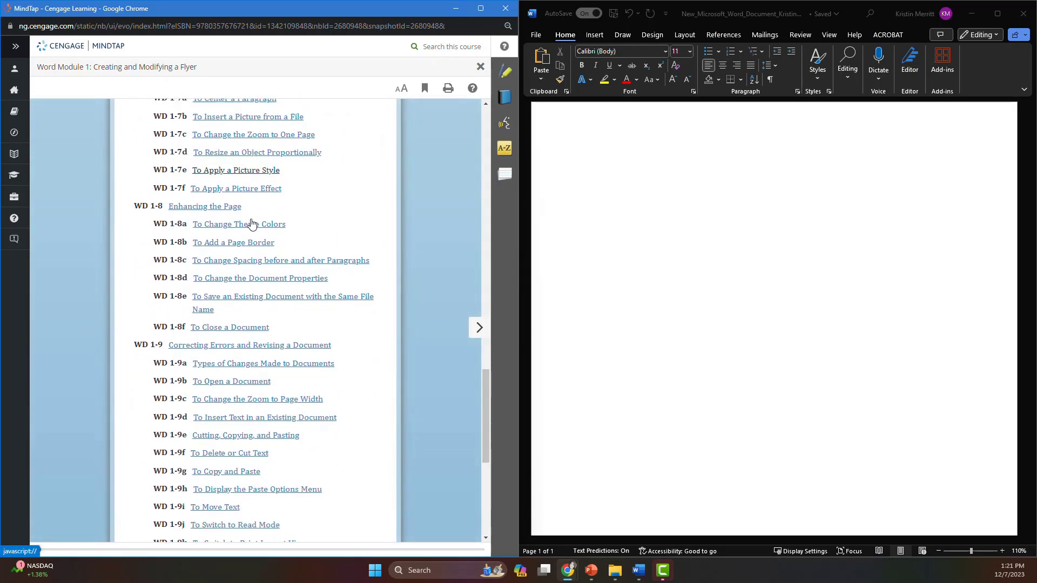
scroll(252, 223, "down", 2)
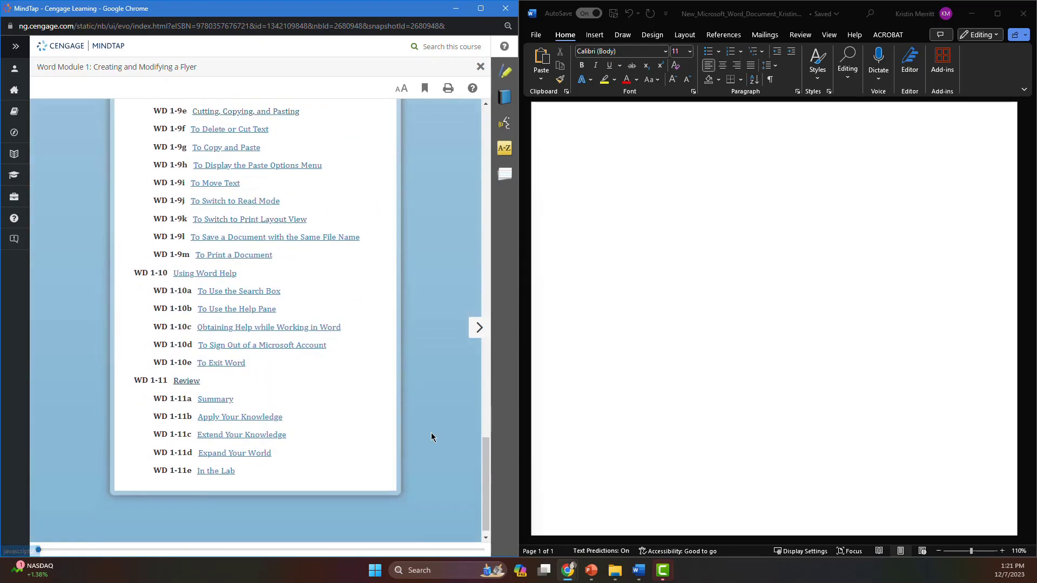
left_click_drag(486, 467, 487, 105)
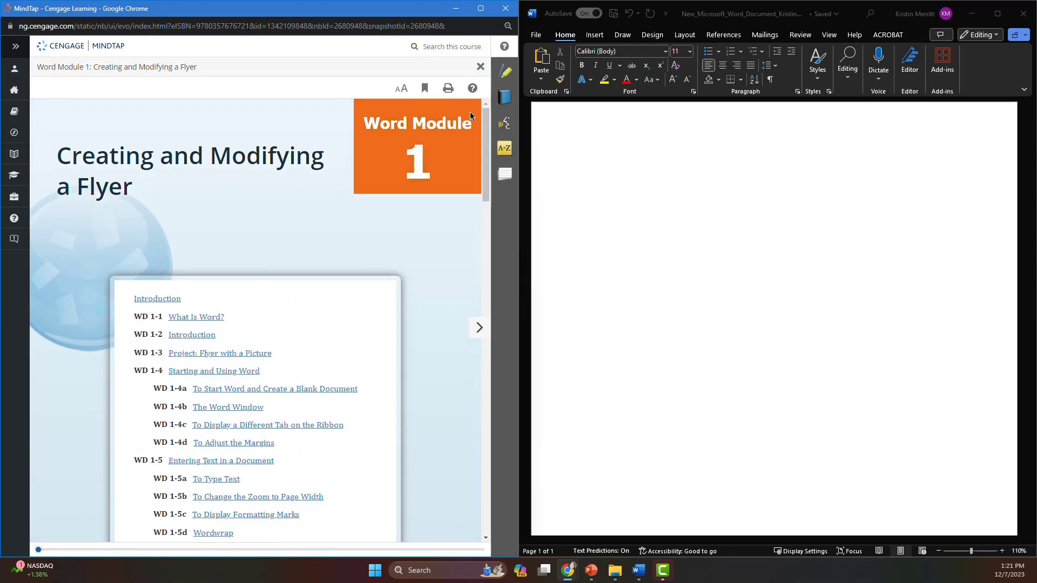
- Go from section WD 1-1 What Is Word? to WD 1-3 Project: Flyer with a Picture and examine the flyer in Figure 1-1
left_click(220, 320)
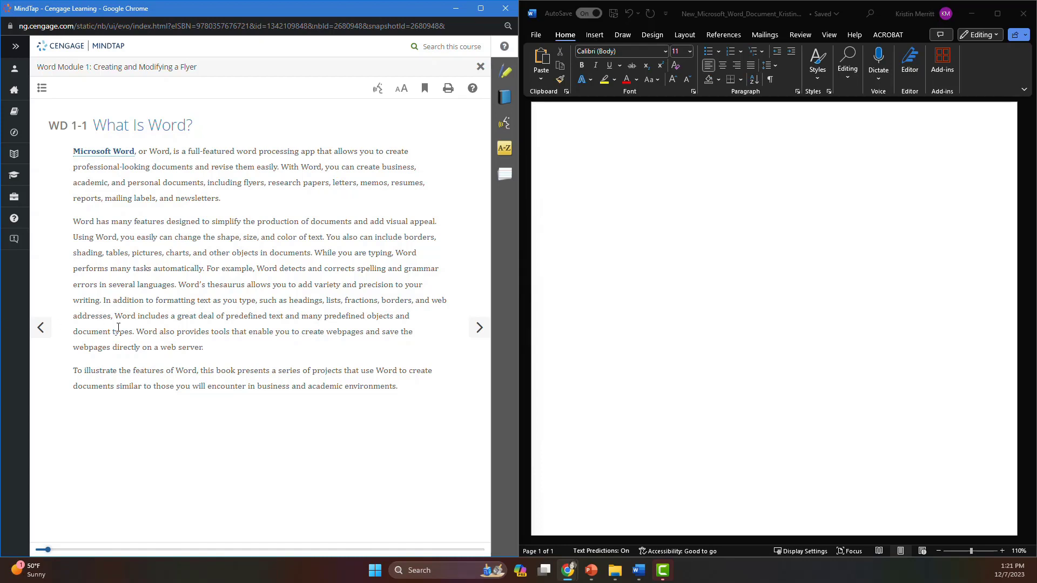
left_click(485, 336)
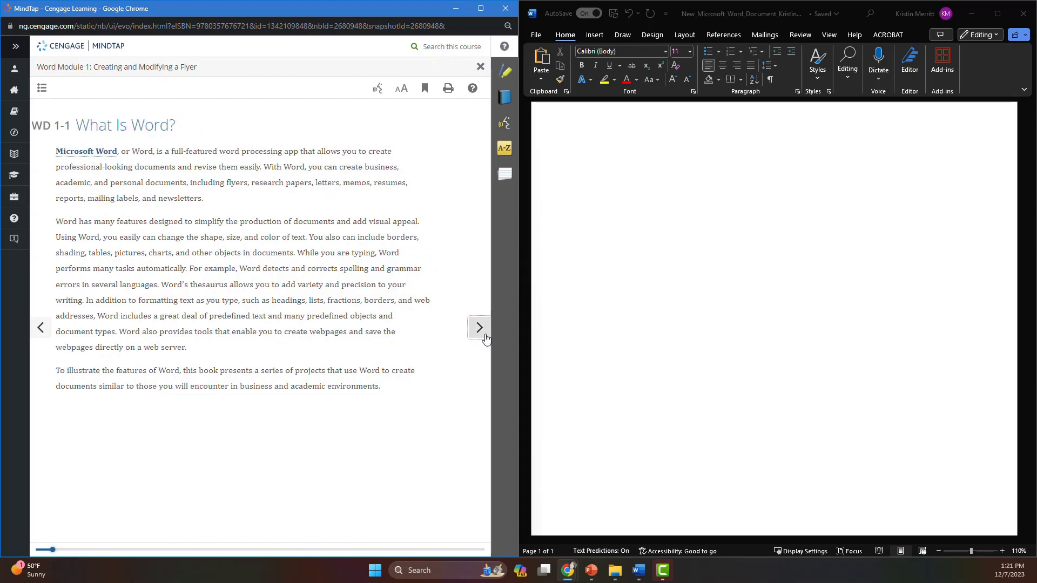
left_click(485, 336)
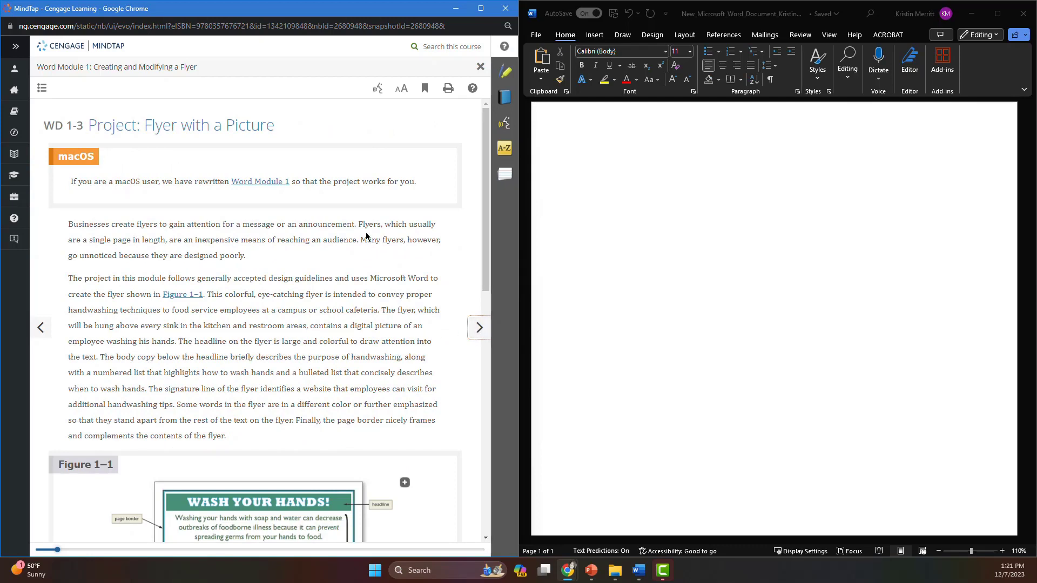
scroll(366, 236, "down", 6)
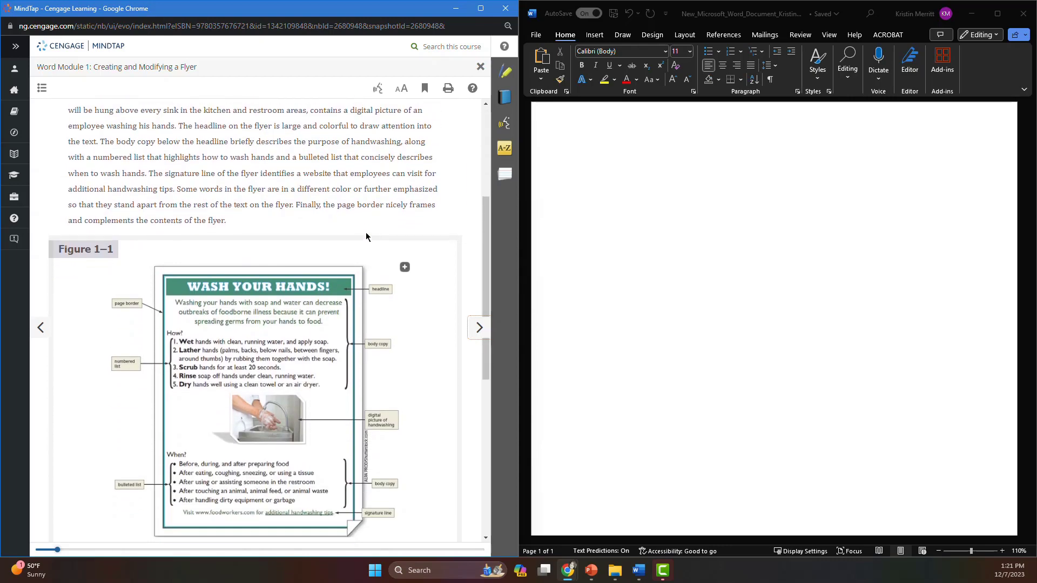
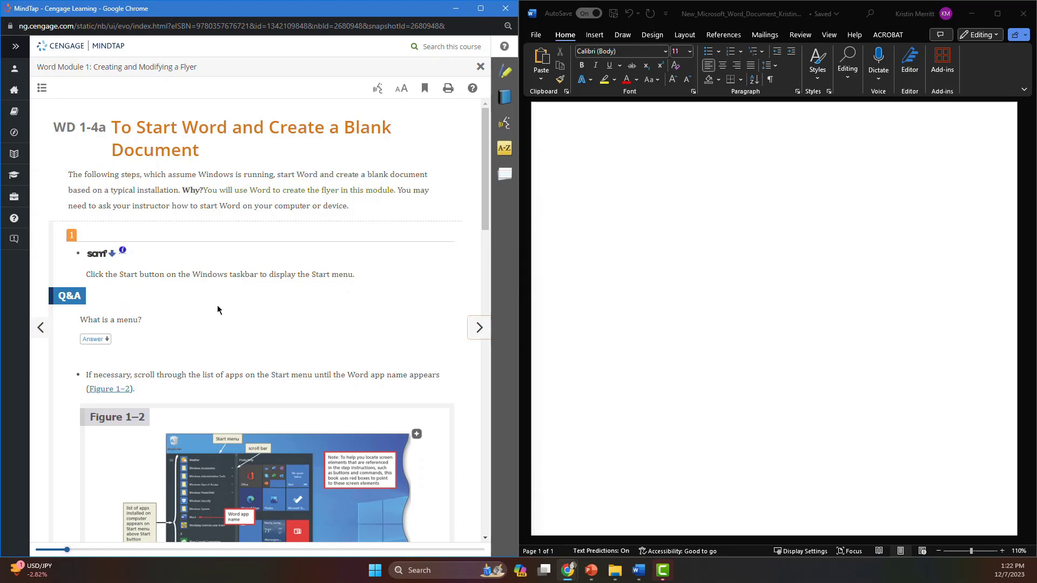
- Advance through the module instructions to section WD 1-4d, To Adjust the Margins
left_click(482, 335)
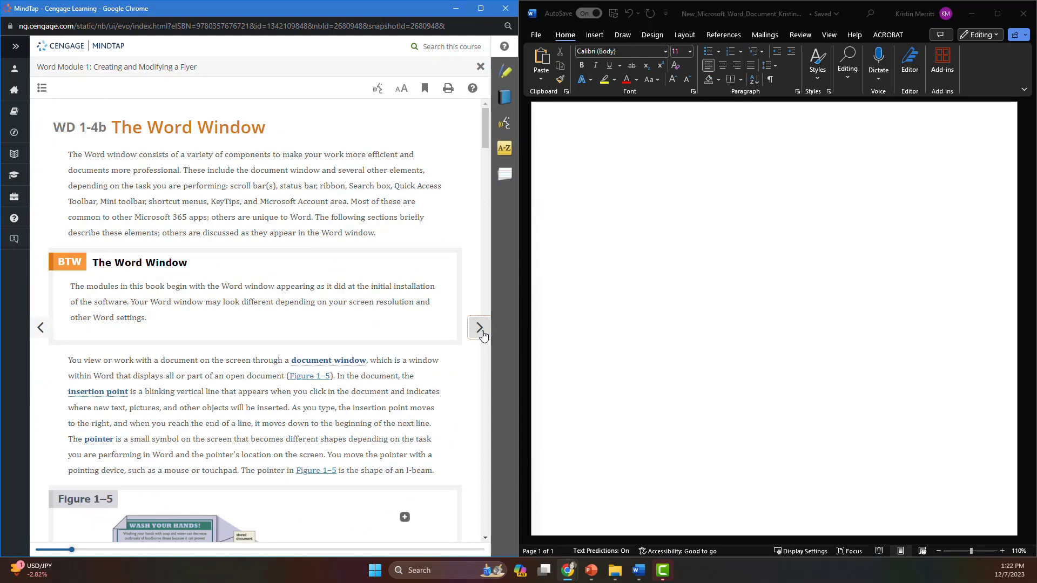
left_click(479, 328)
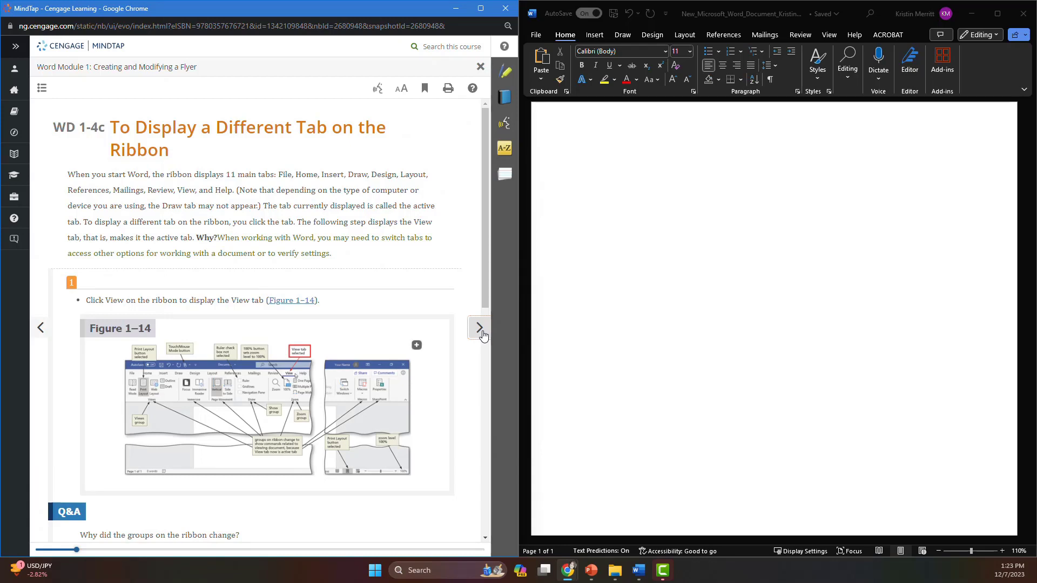
left_click(482, 333)
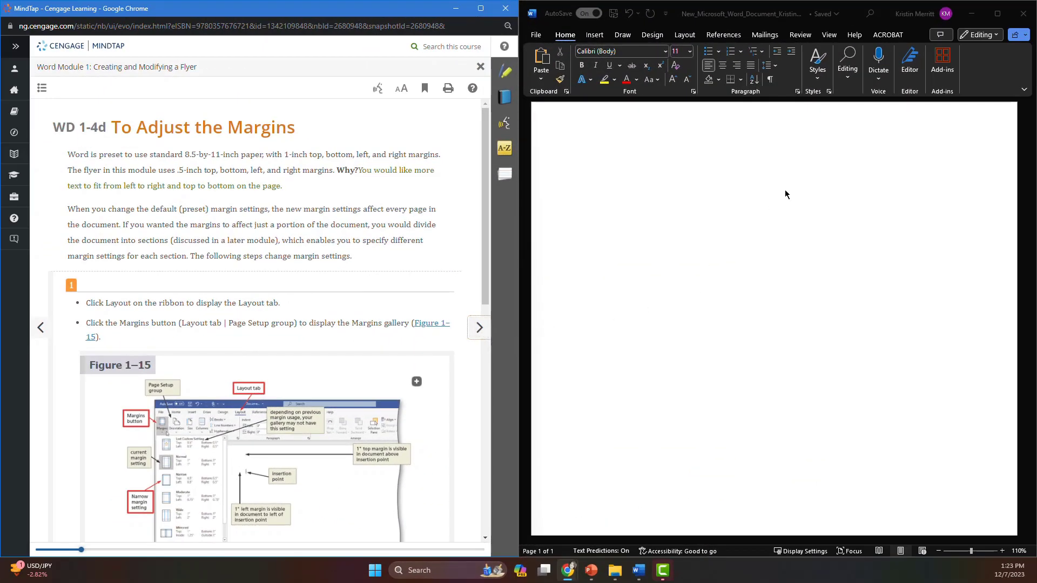
- Examine the Word command groups for inserting, drawing, design, layout, references, mailings and review
left_click(840, 149)
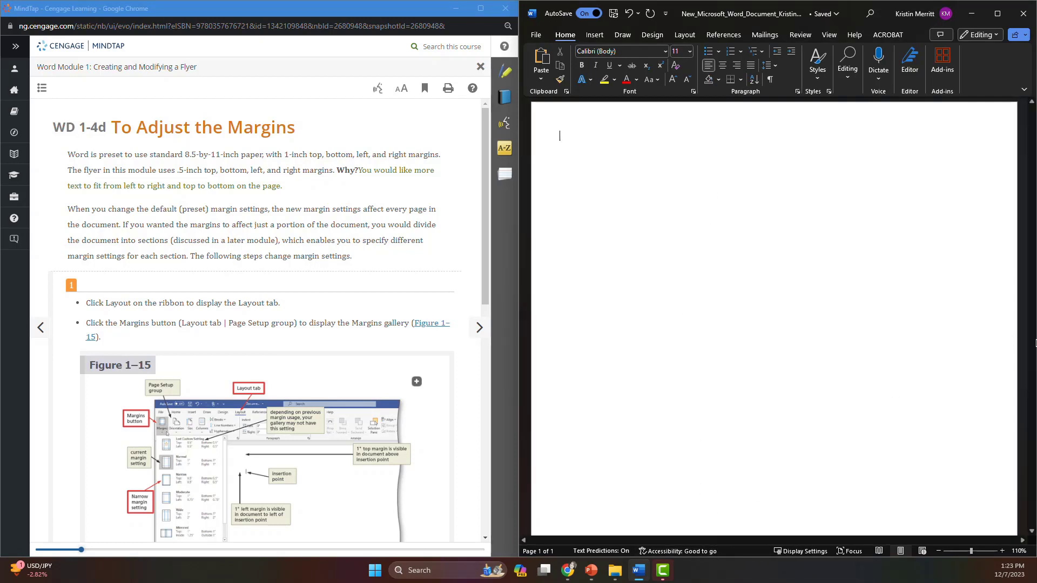
left_click_drag(1032, 333, 1012, 323)
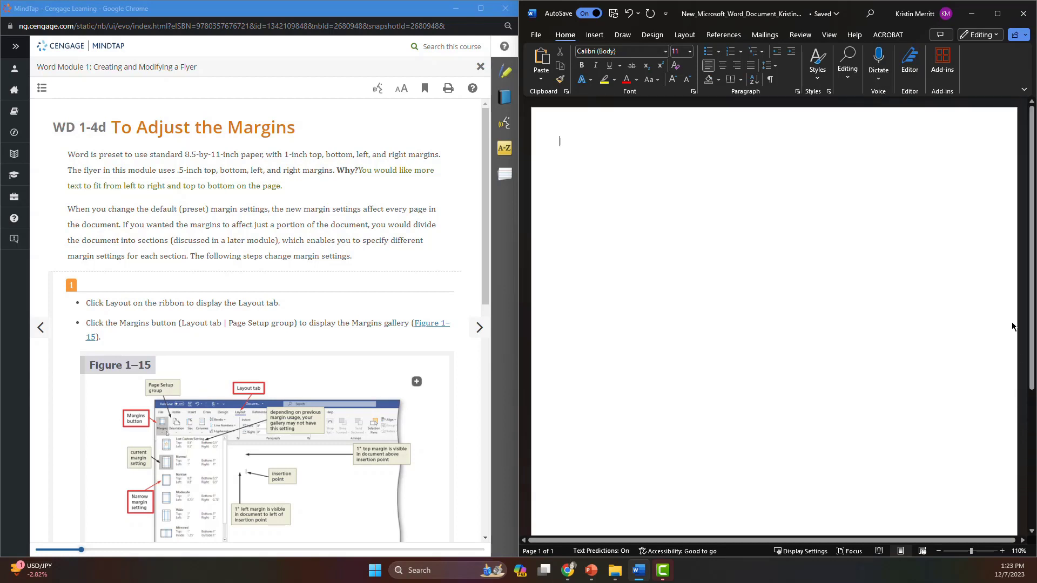
left_click(595, 35)
left_click(622, 37)
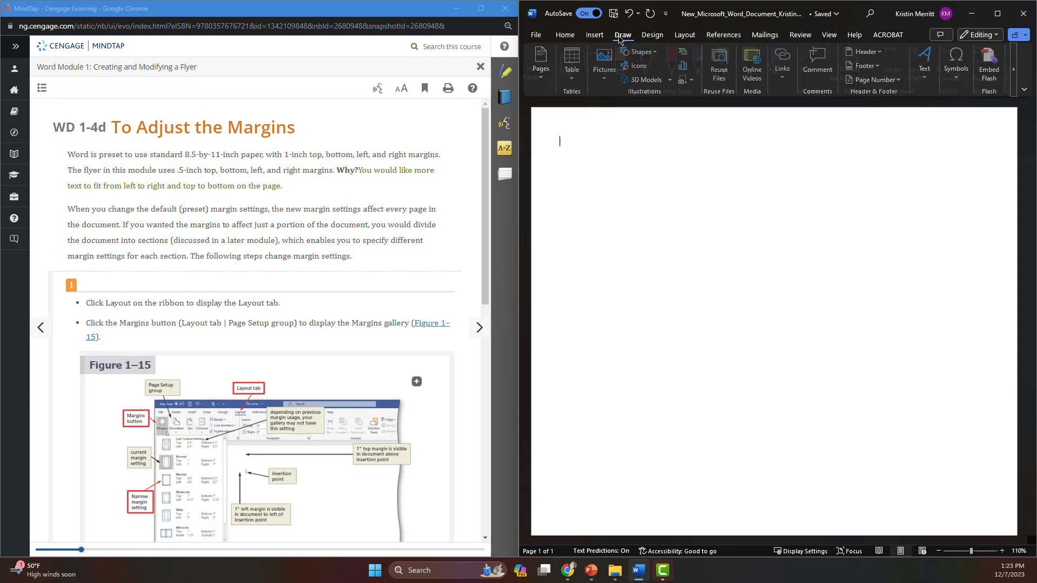
left_click(659, 43)
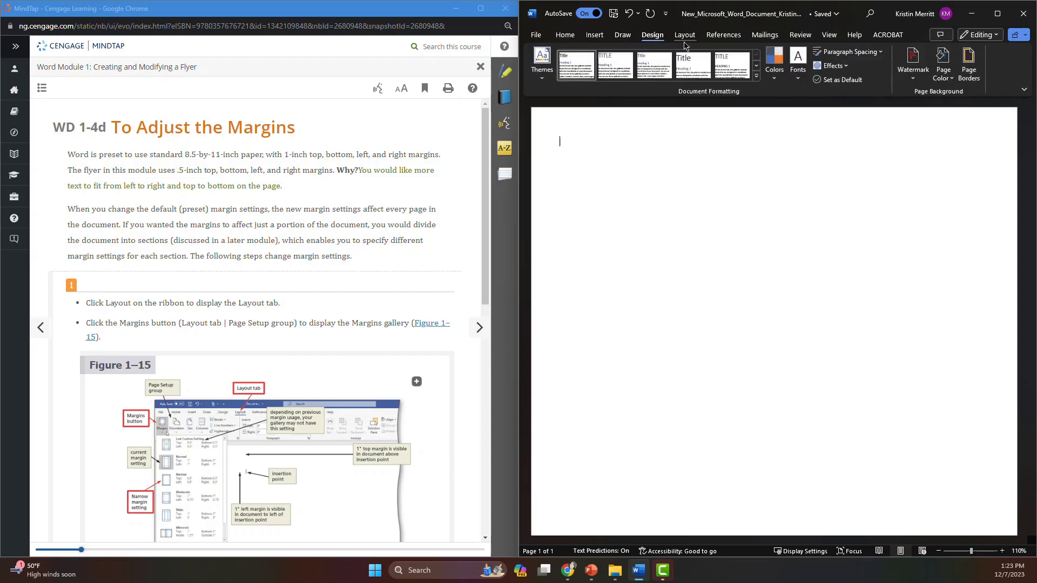
left_click(685, 38)
left_click(720, 40)
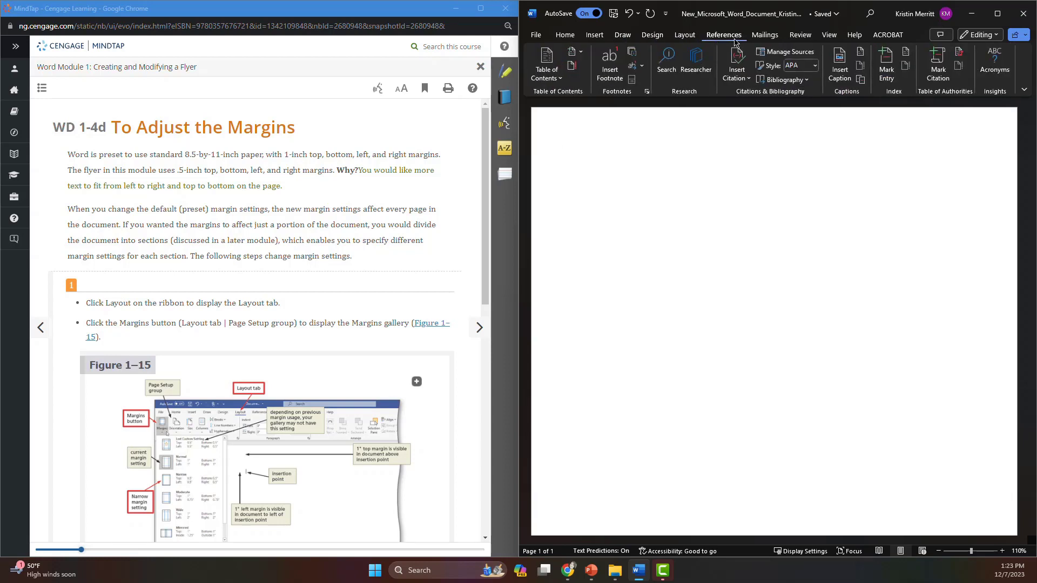
left_click(766, 38)
left_click(799, 37)
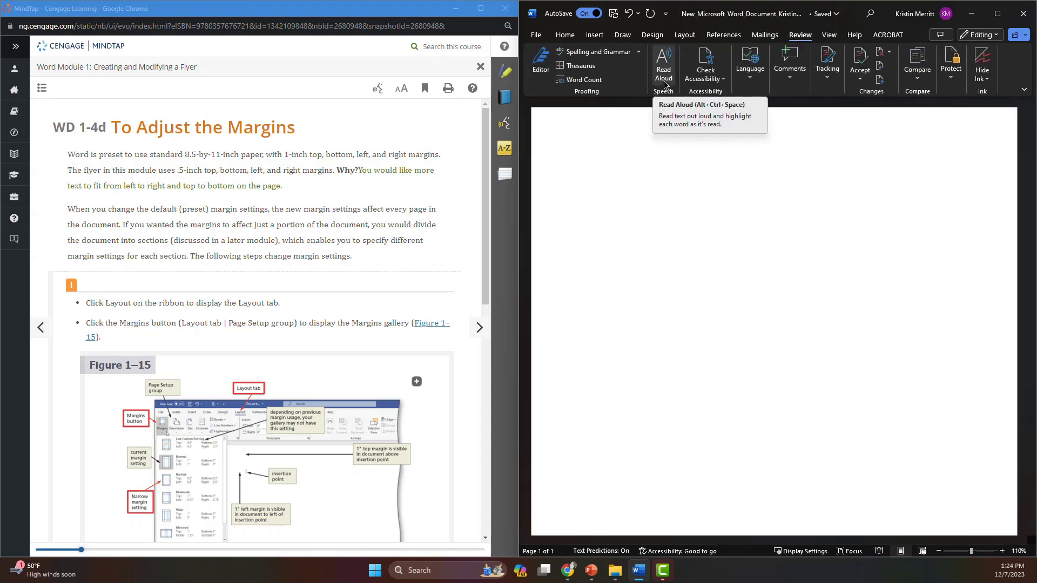
- Look through the built-in document style sets and the suggested actions in Word's search
left_click(653, 36)
left_click(756, 77)
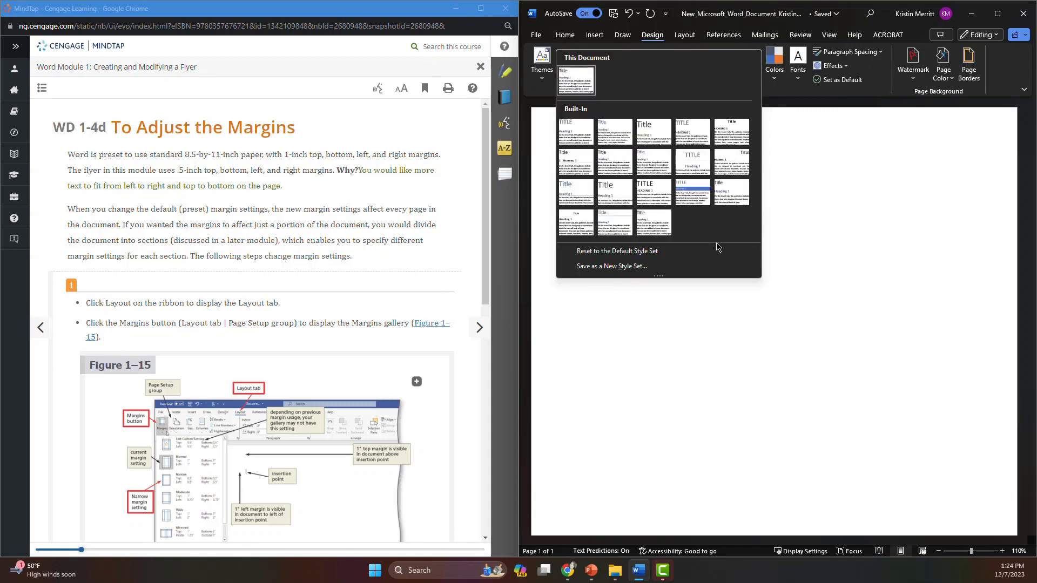
left_click(805, 187)
left_click(872, 15)
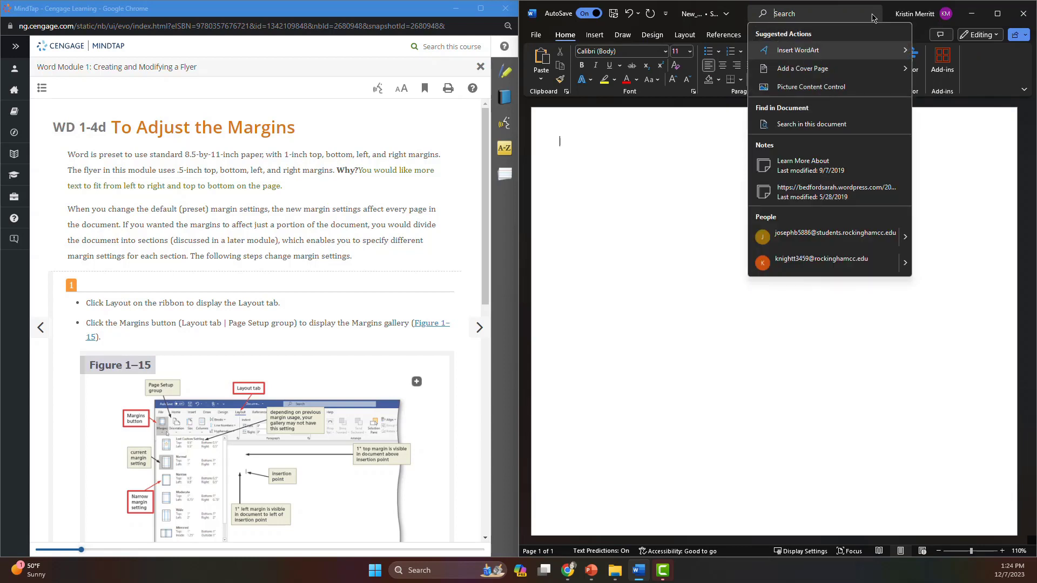
left_click(672, 141)
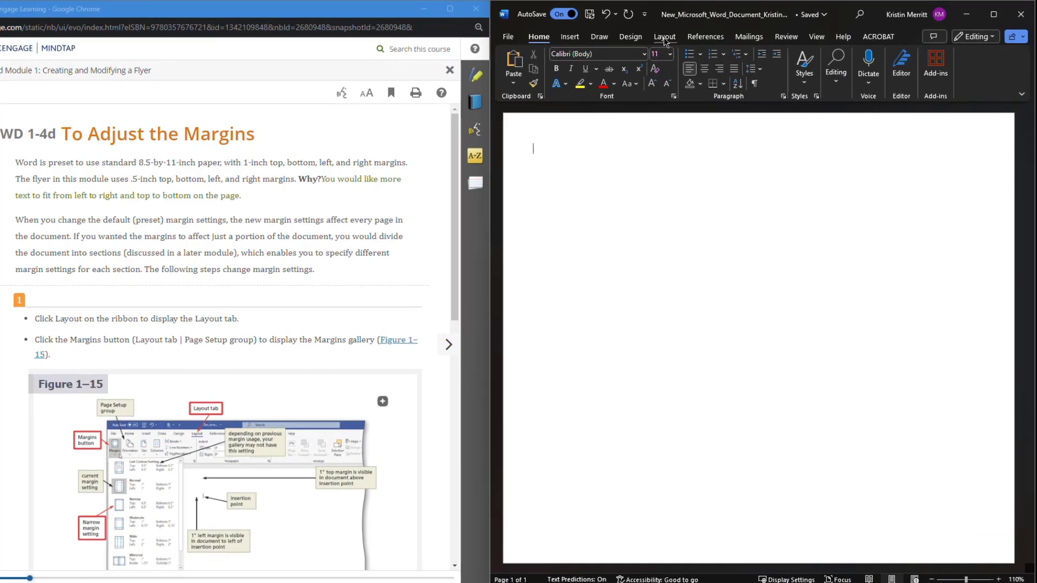
- Examine the preset page margins, including Narrow, and the custom margin settings for the document
left_click(685, 37)
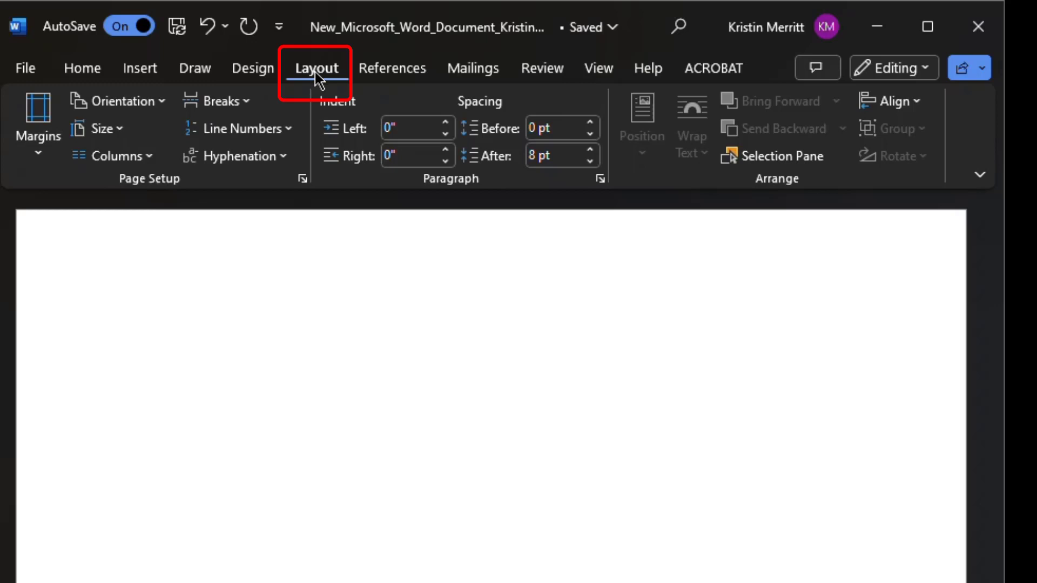
left_click(49, 165)
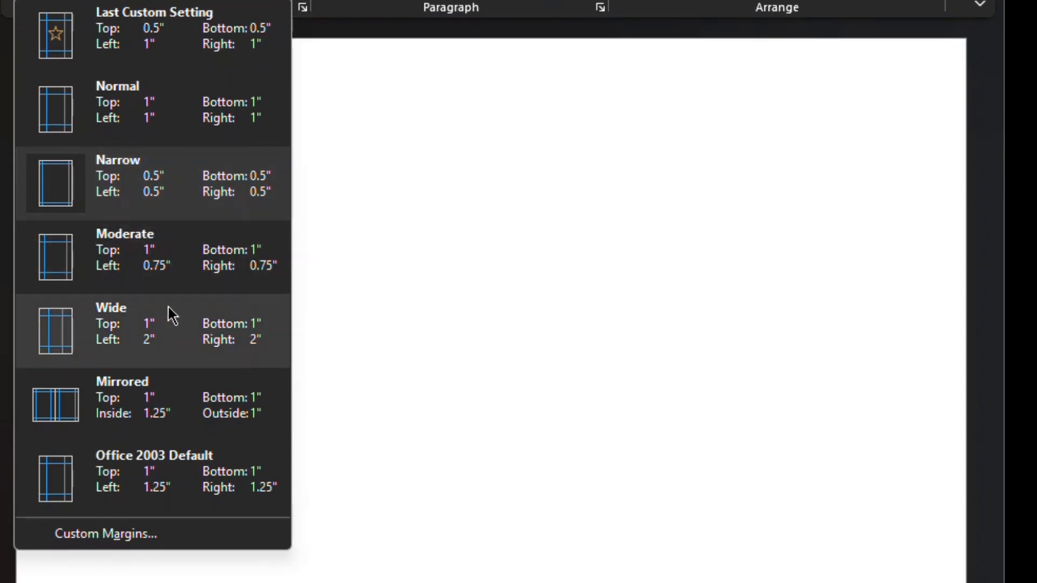
left_click(141, 533)
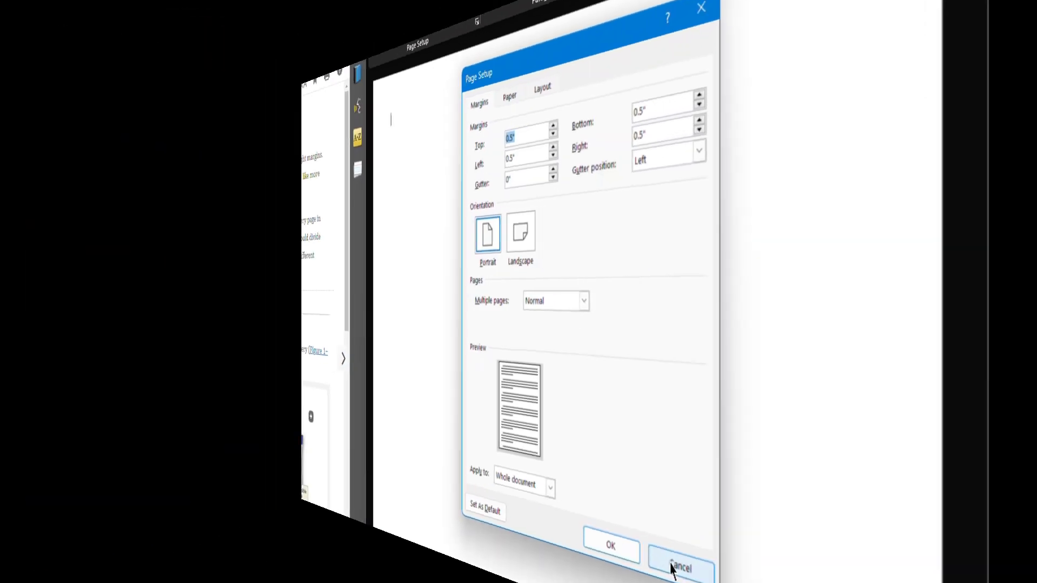
left_click(745, 517)
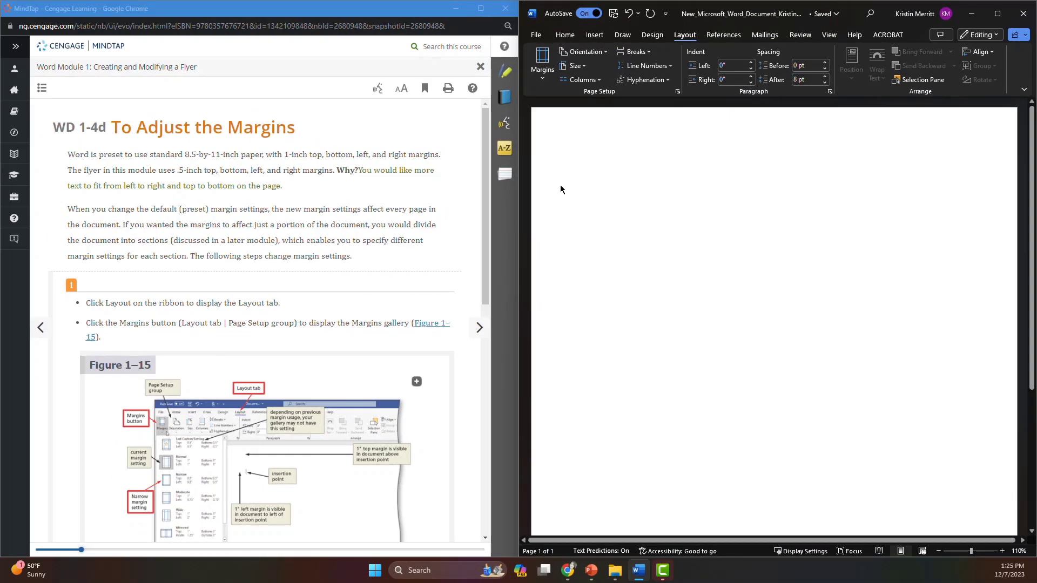
left_click(567, 39)
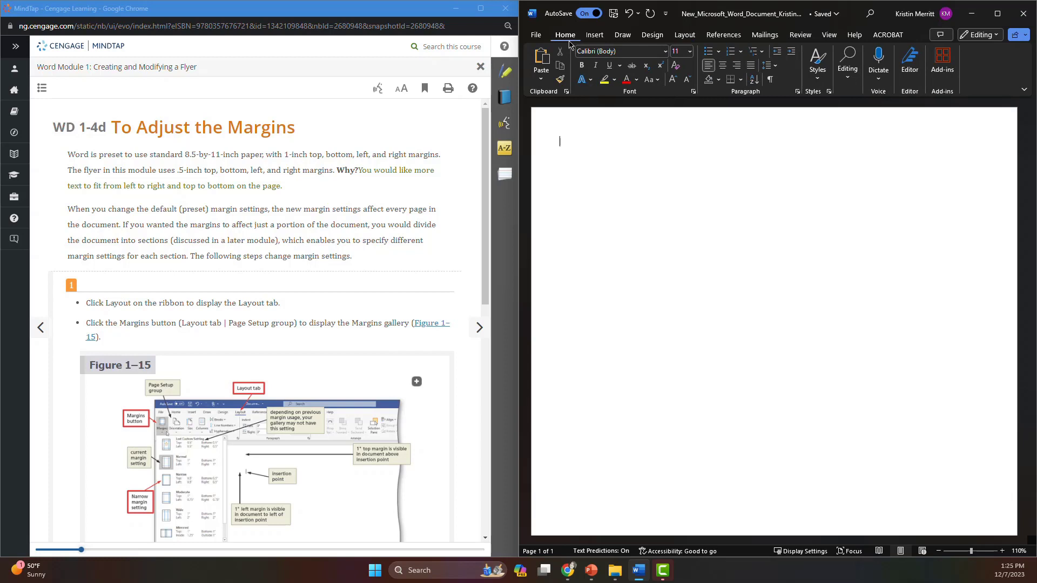
left_click(685, 34)
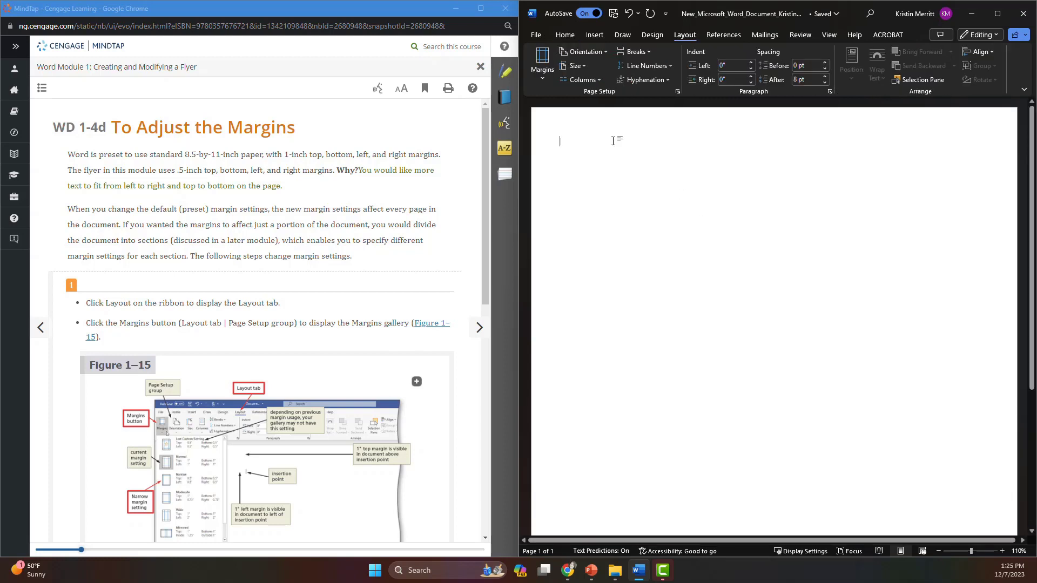
left_click(542, 70)
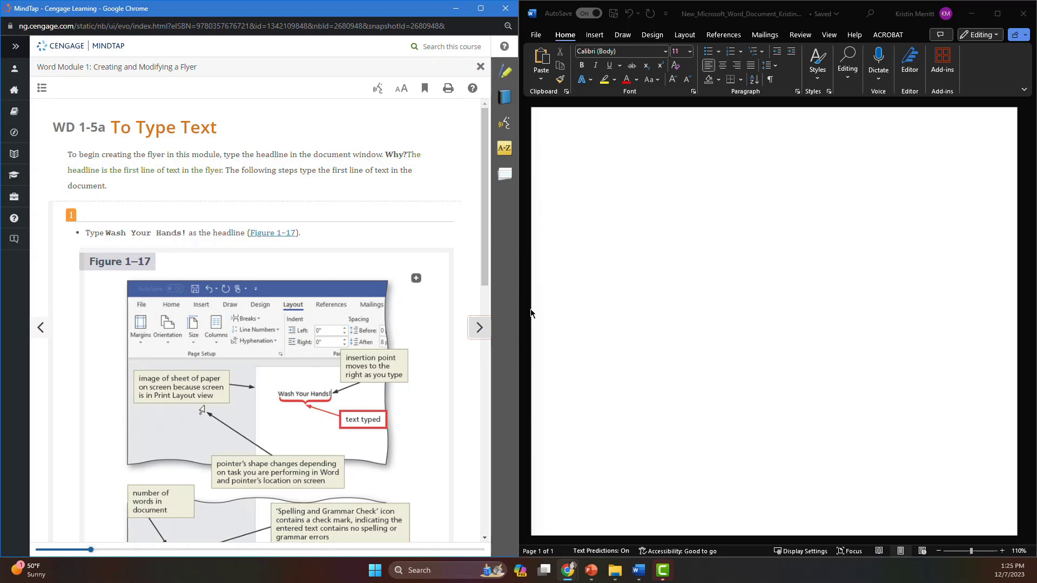
- Enter the headline "Wash your Hands!" on the first line of the document and start a new paragraph below it
left_click(616, 268)
type("Wh")
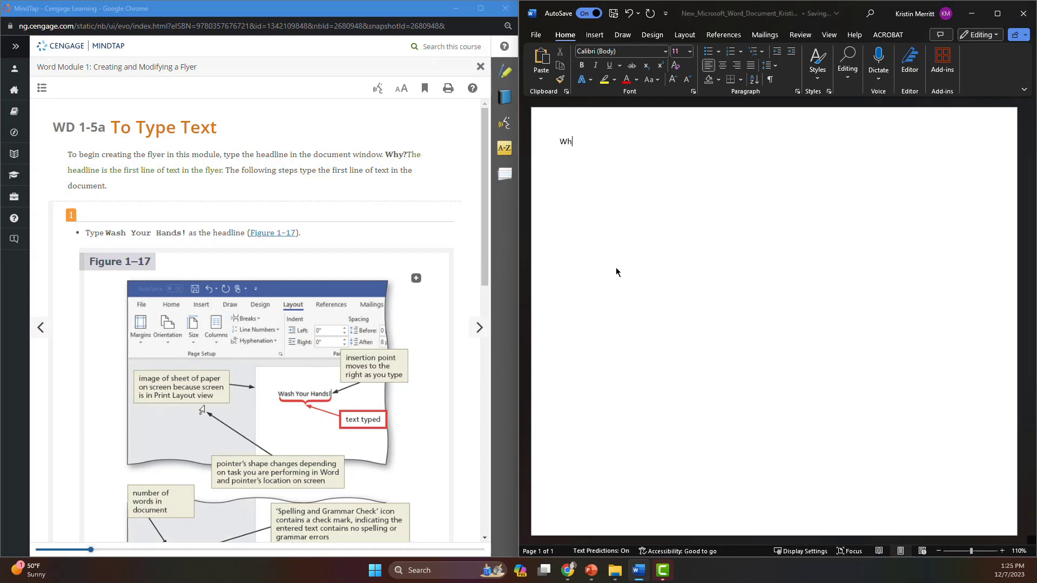
type("ash your Ha")
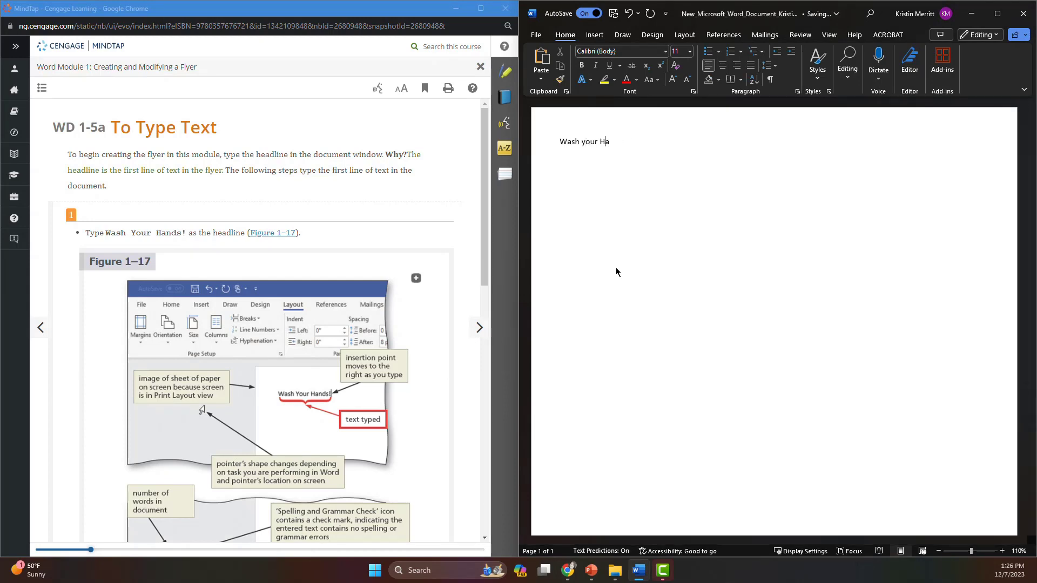
type("nds!")
key("Return")
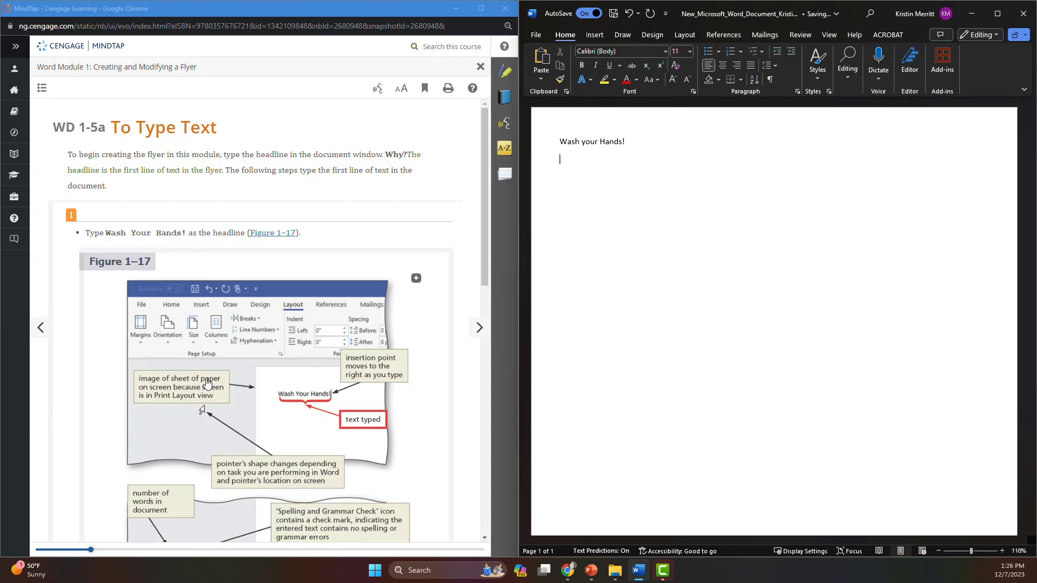
- Advance the instructions to section WD 1-5e, To Wordwrap Text as You Type, and show formatting marks in the document
left_click(480, 329)
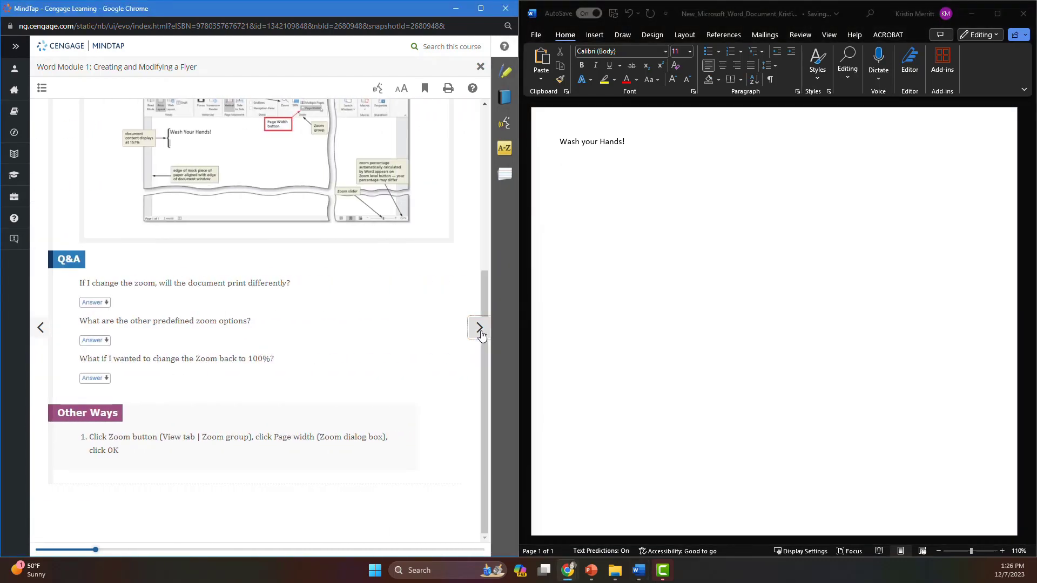
left_click(480, 331)
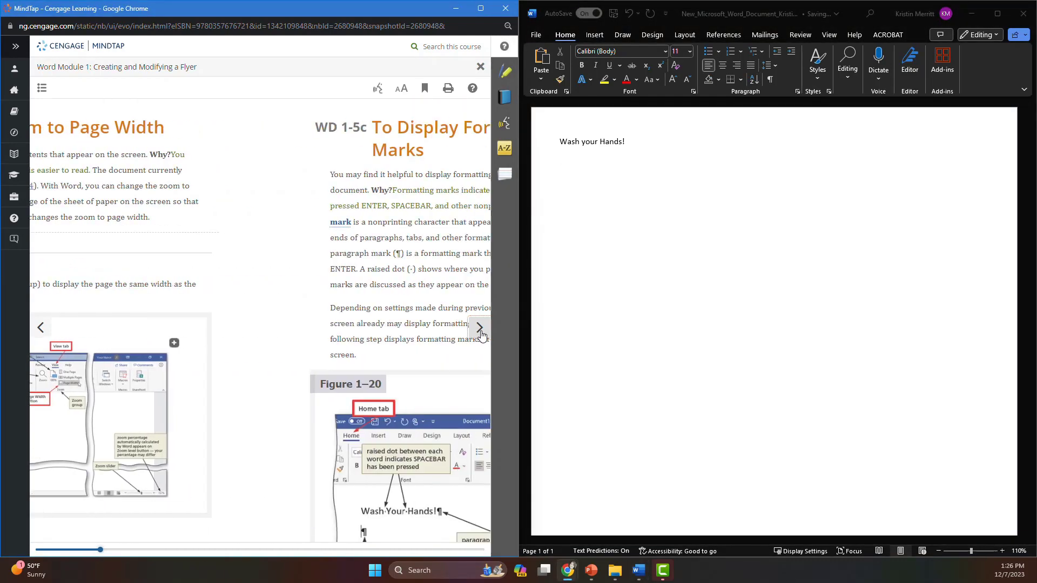
left_click(480, 331)
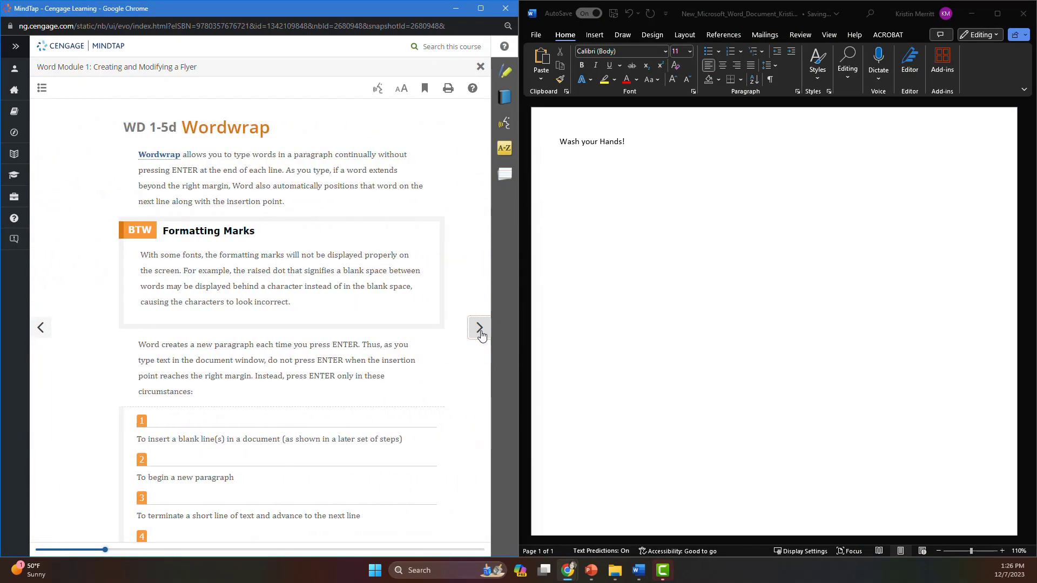
left_click(480, 331)
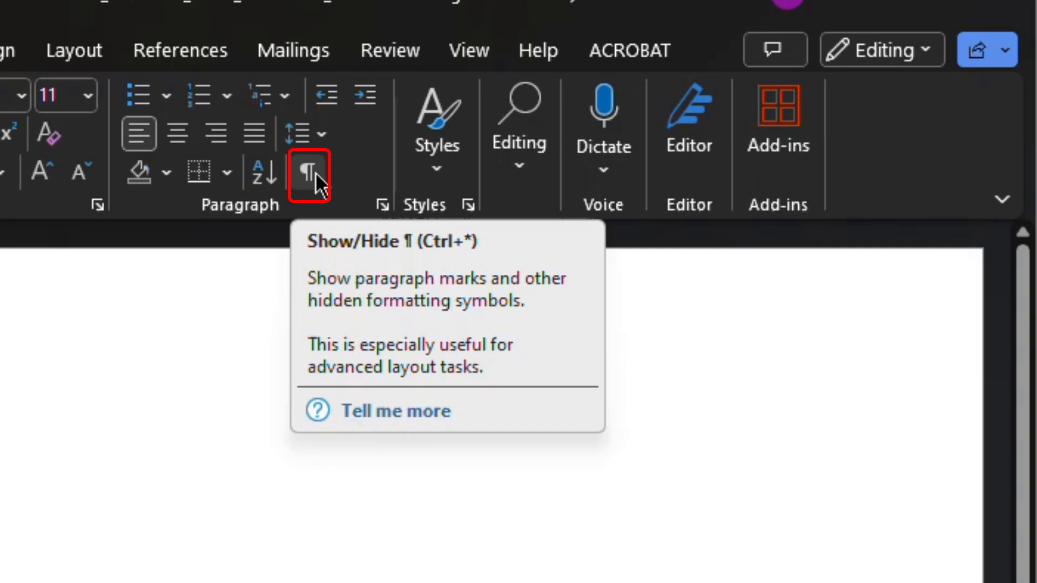
left_click(317, 175)
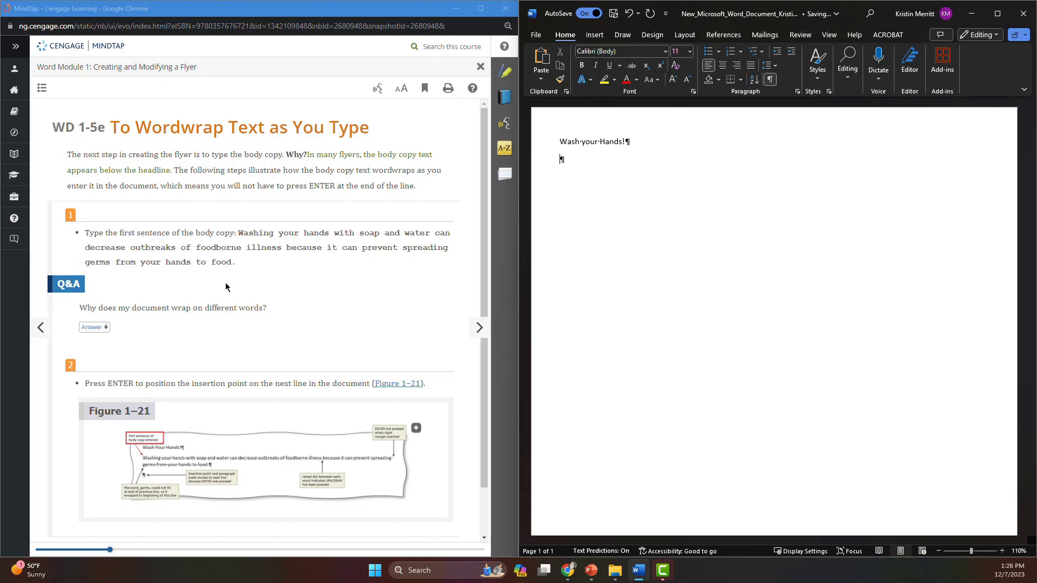
- Copy the first body sentence, from "Washing your hands" to "hands to food.", out of the instructions and paste it as text only below the headline
left_click_drag(236, 264, 239, 233)
right_click(239, 237)
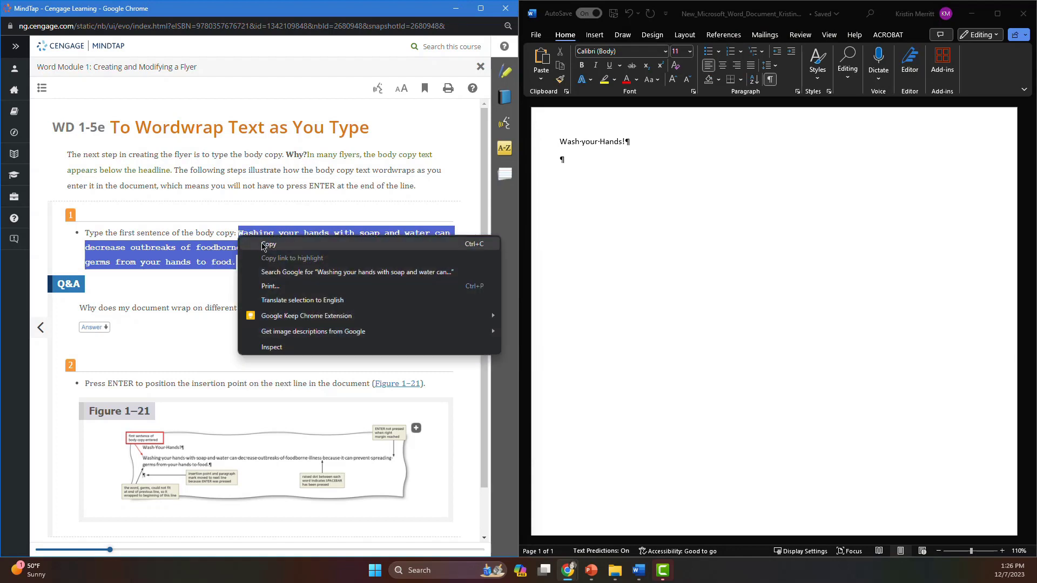
left_click(268, 244)
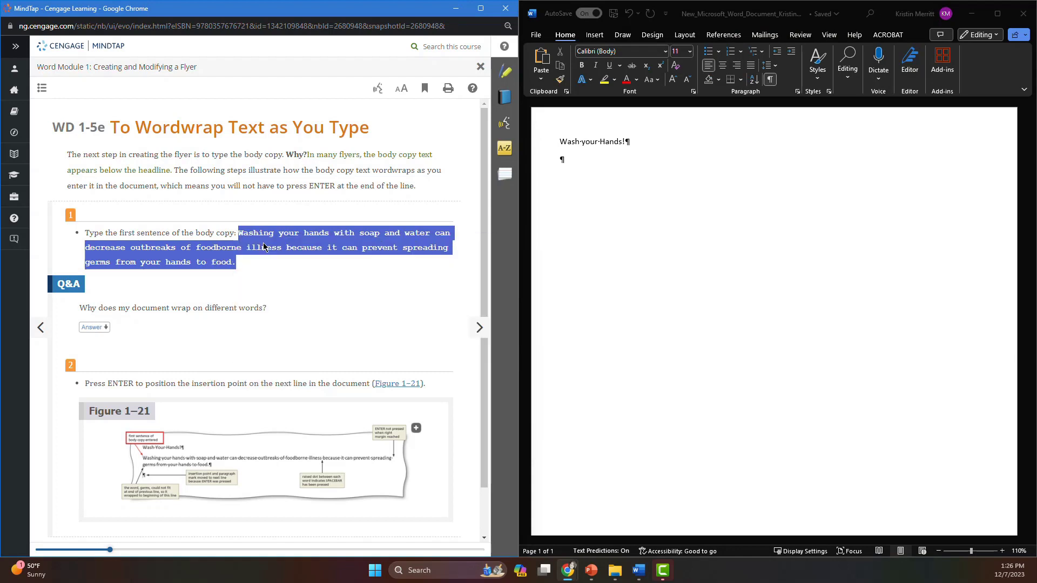
left_click(560, 165)
right_click(561, 162)
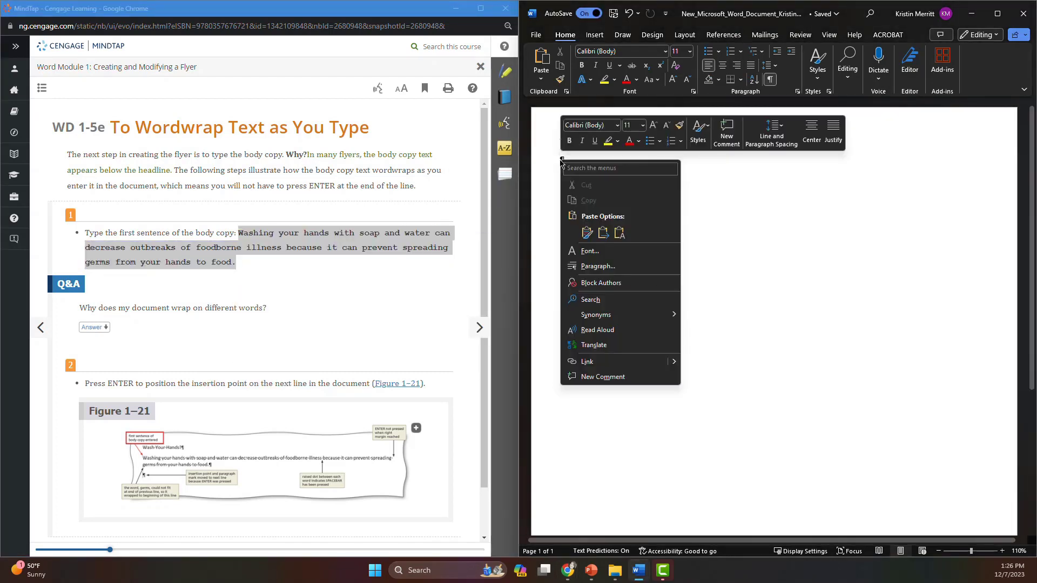
left_click(619, 236)
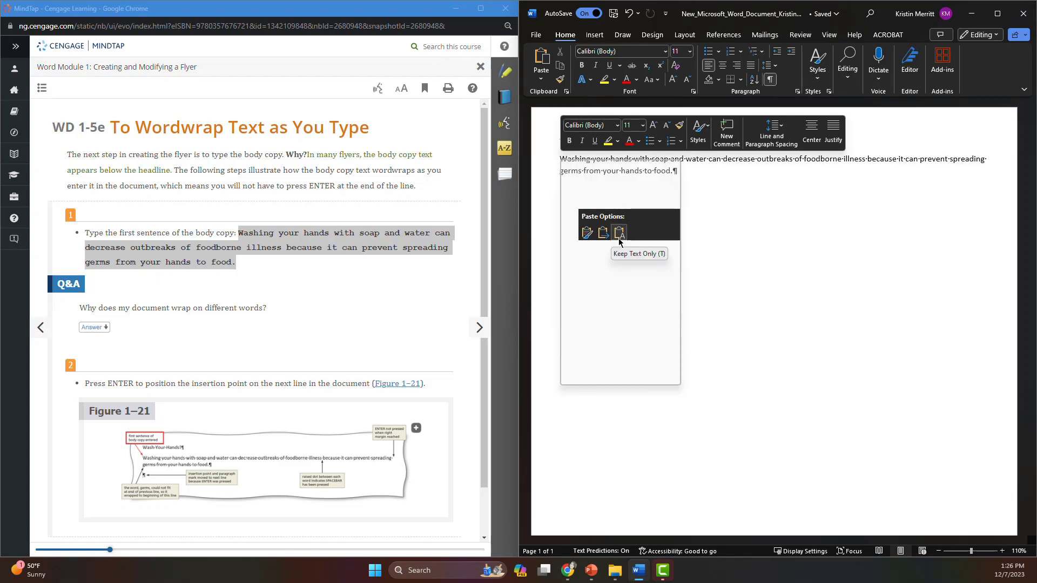
left_click(619, 237)
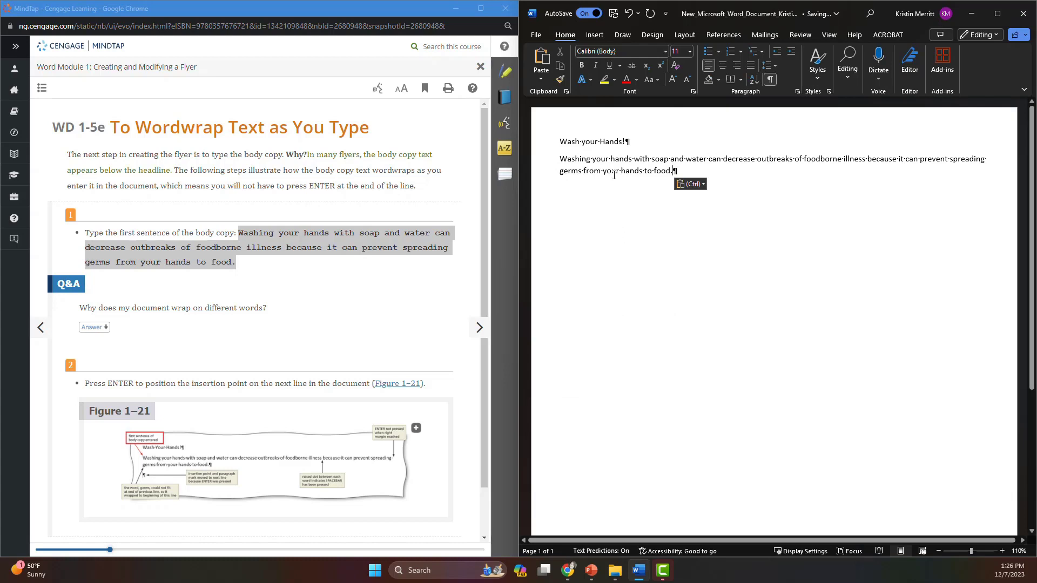
- Add a blank paragraph after the body sentence and advance the instructions past section WD 1-5e
left_click(1004, 551)
left_click(1004, 552)
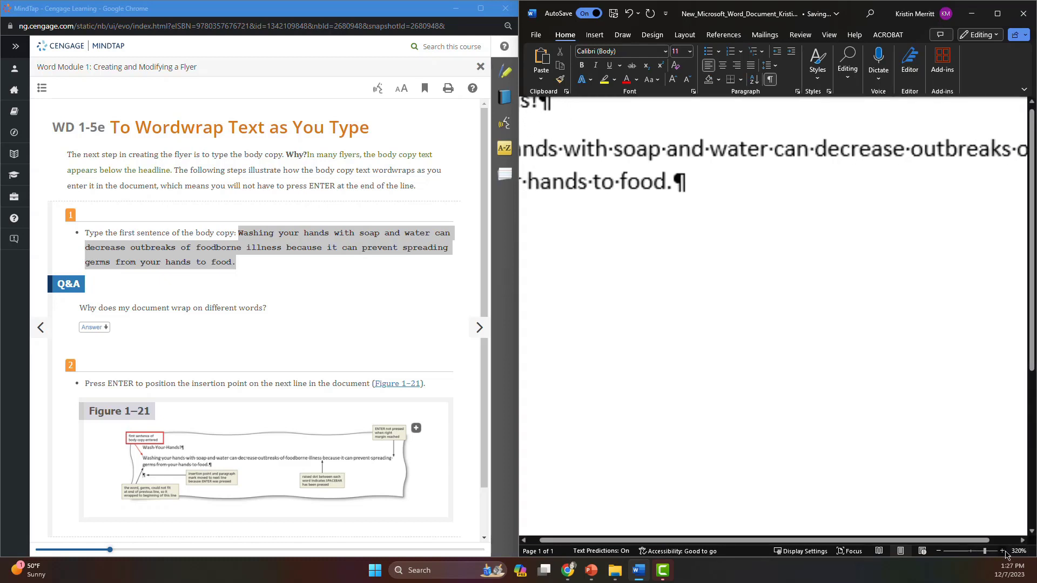
left_click(1004, 552)
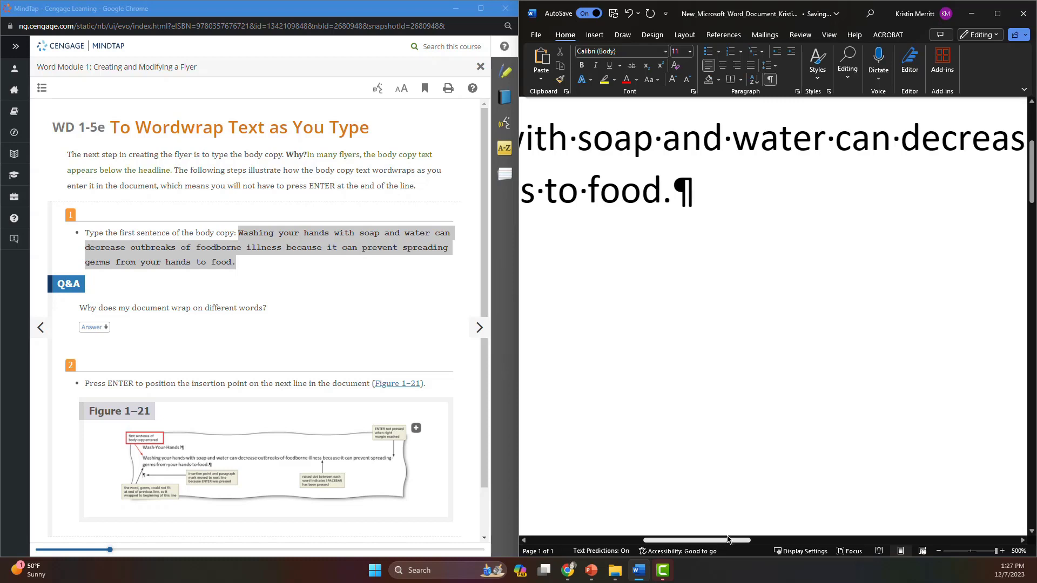
left_click_drag(730, 541, 653, 542)
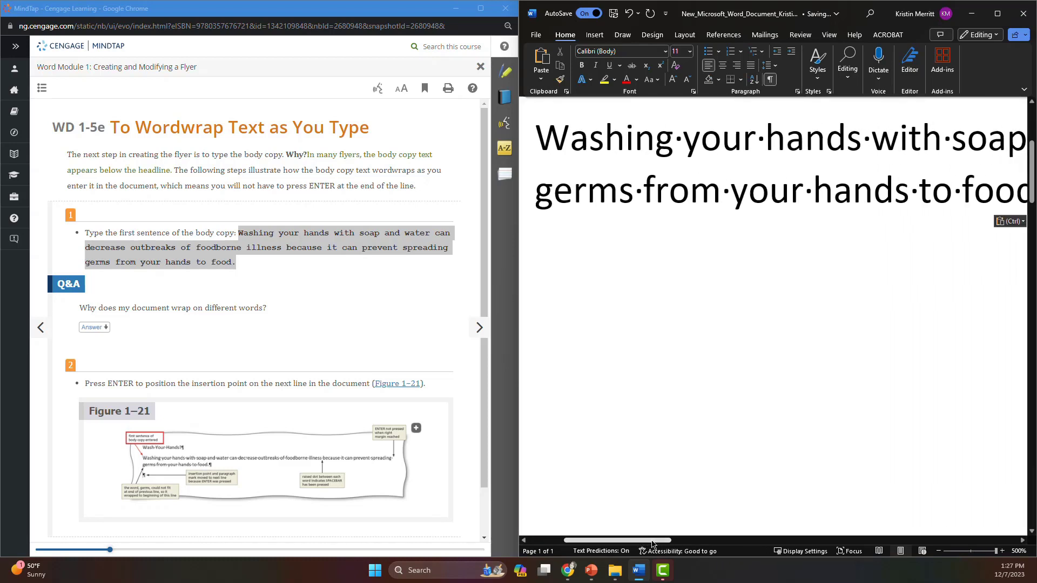
key("Return")
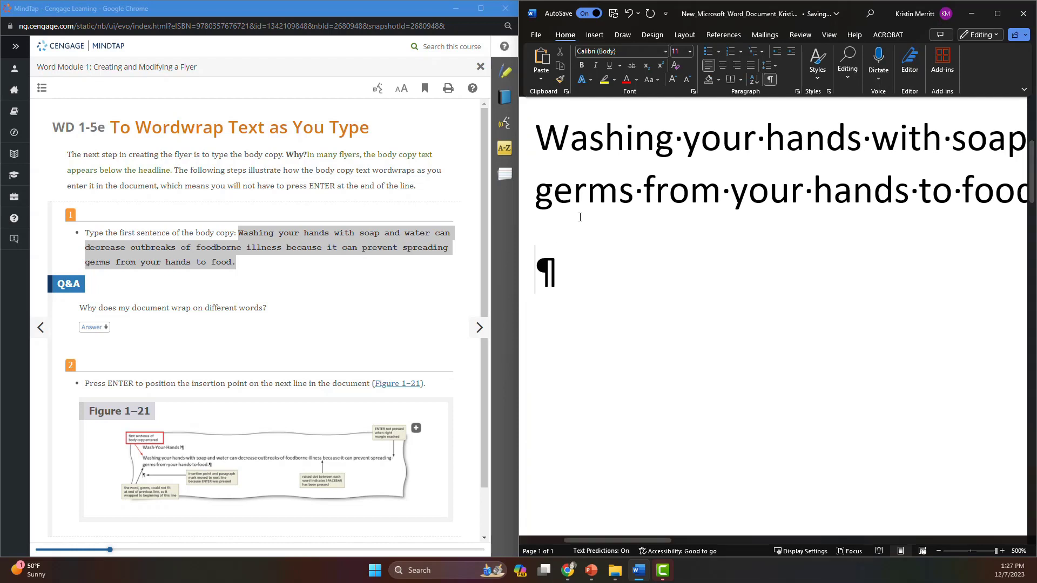
left_click(971, 552)
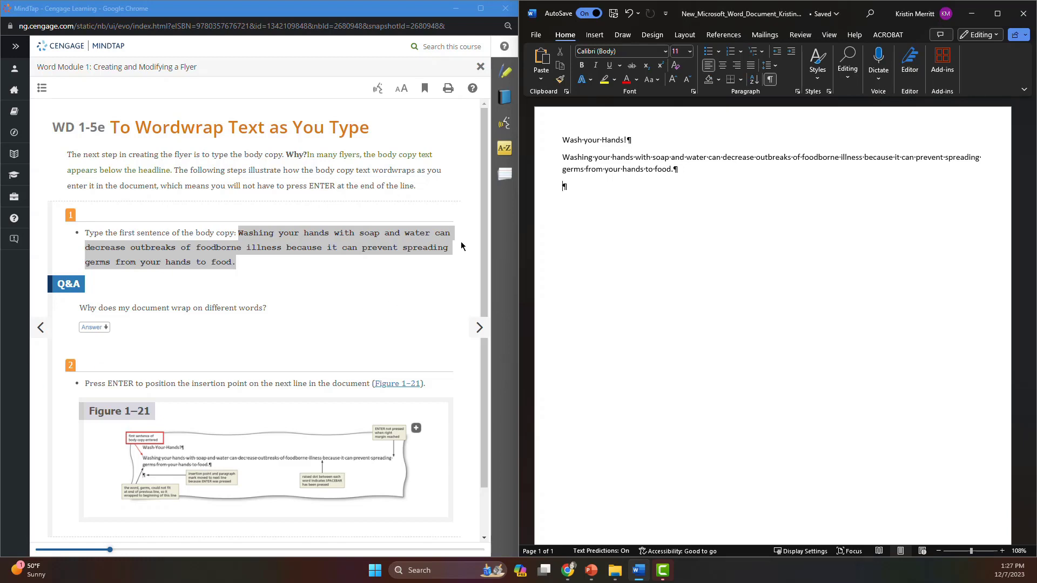
left_click(477, 329)
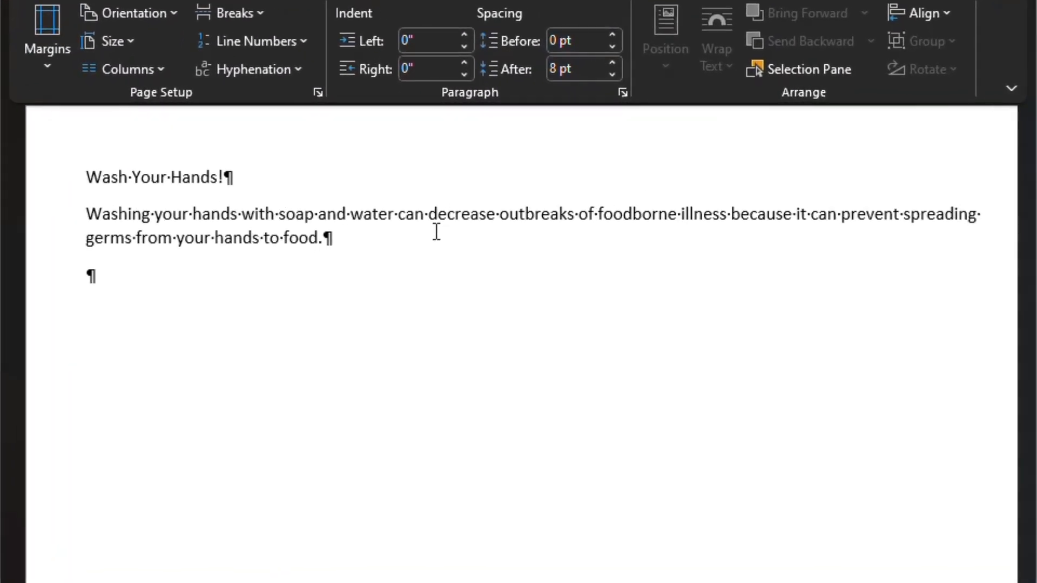
- Enter "How?" and, in a paragraph below it, "Wet hands with cleane, running water, and apply soap.", followed by a new paragraph
type("How?")
key("Return")
type("Wet ")
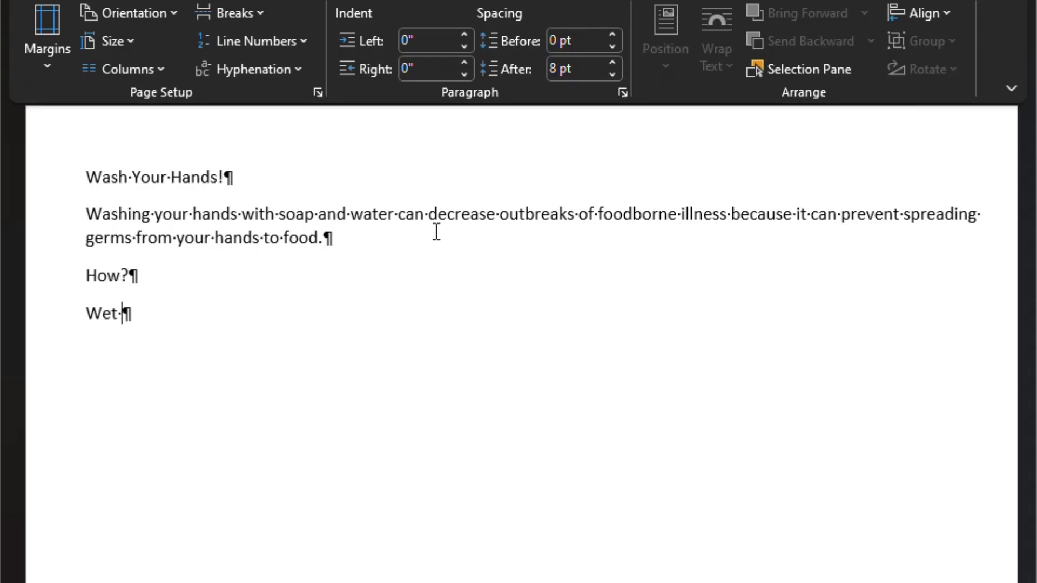
type("hands with cleane, running water, and apply soap.")
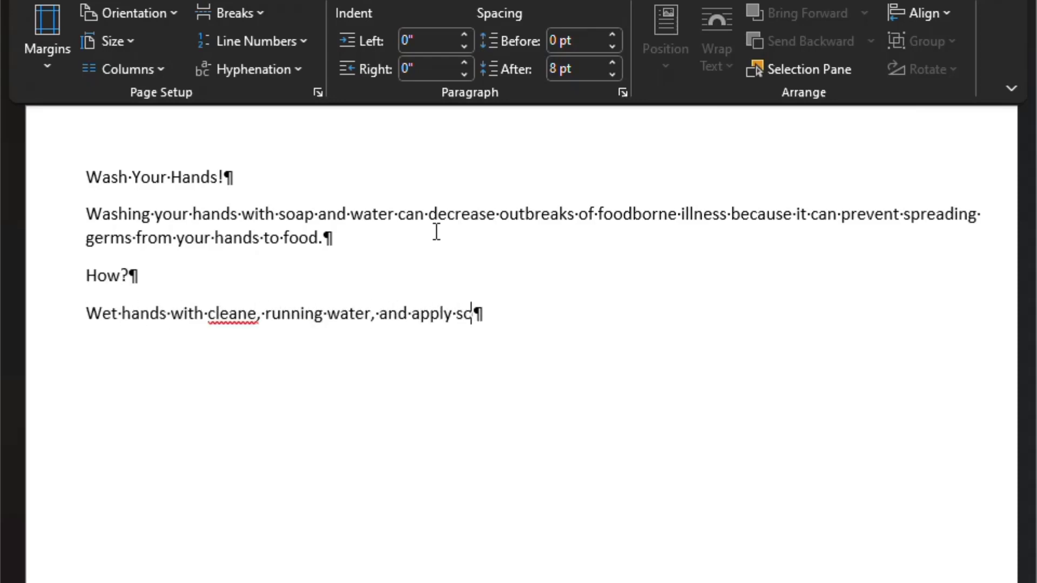
key("Return")
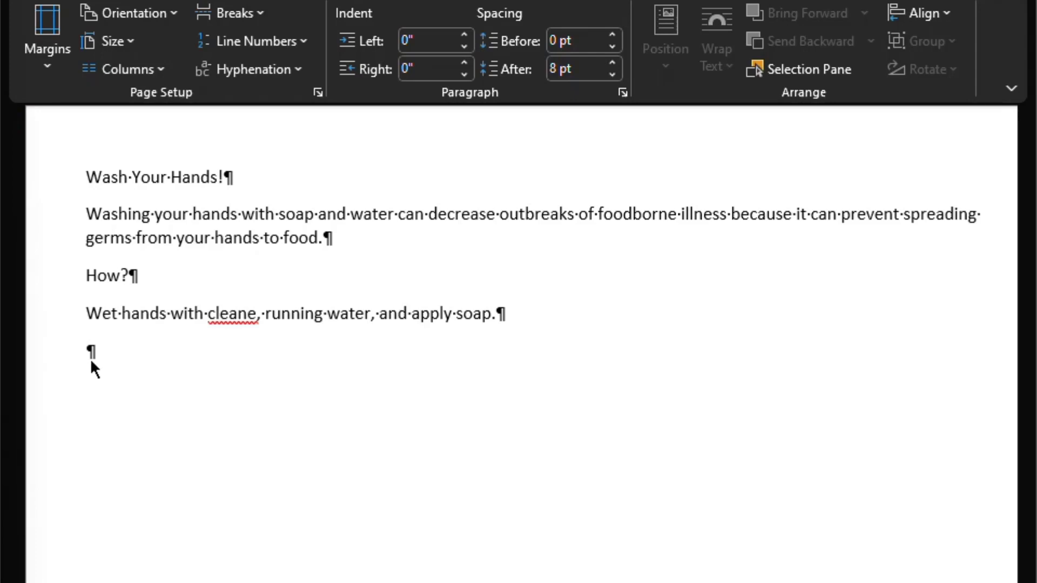
- Add "Lather hands (palms, backs, below nails, between fingers, around thumbs) by rubbing them together with the soap" and "Scrub hands fore at least 20 seconds." as paragraphs
type("Lather hands (palms, backs, below nails, between fingers, around thumbs) by rubbing them together with the soap")
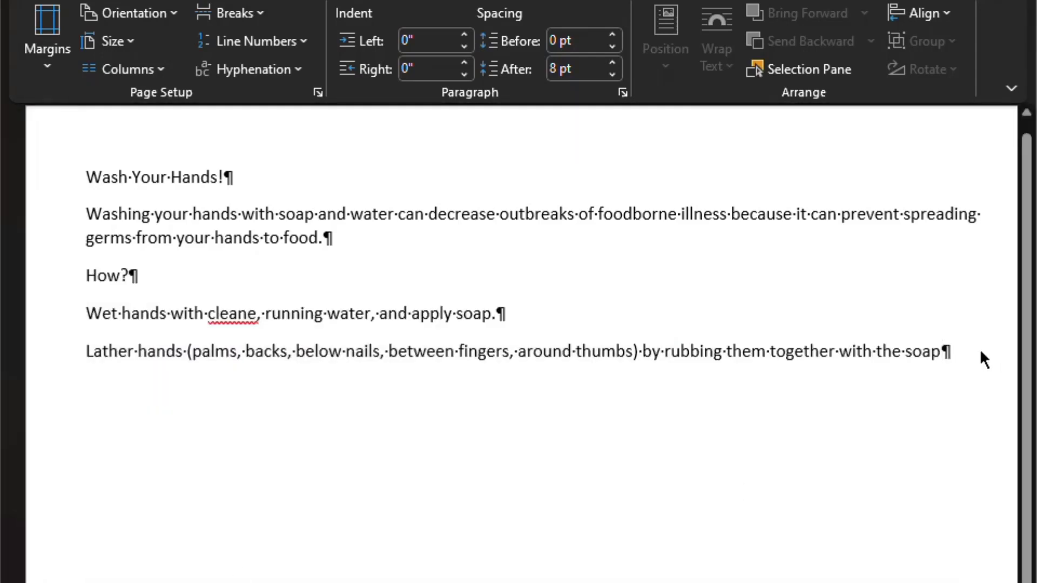
key("Return")
type("Scrub hands fore at least 20 seconds.")
key("Return")
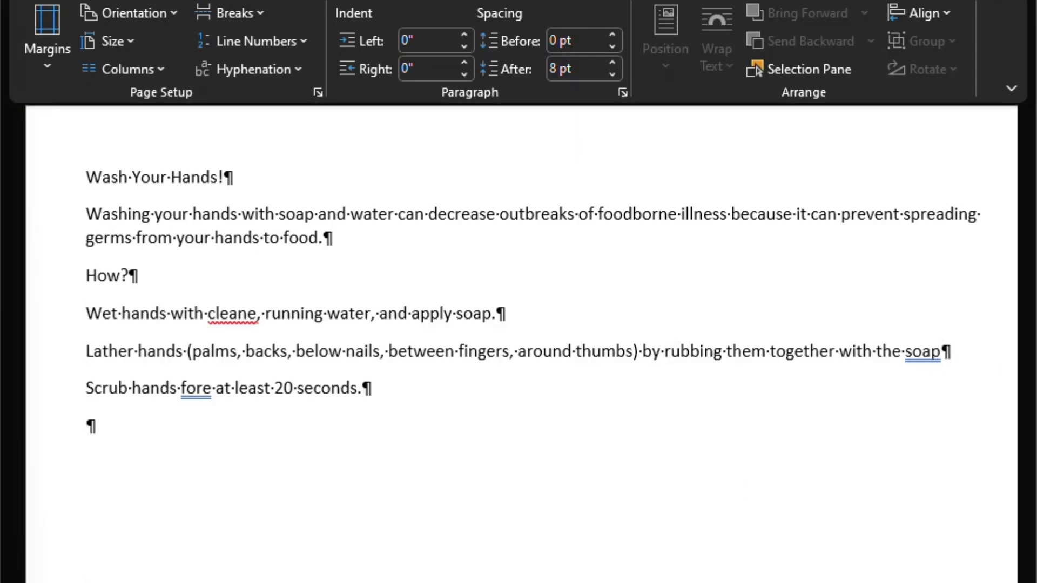
- Paste "Rinse soap off of hands under clean, running water." and "Dry hands well using a towel or or an air dryer." as separate paragraphs
right_click(87, 426)
left_click(138, 562)
key("Return")
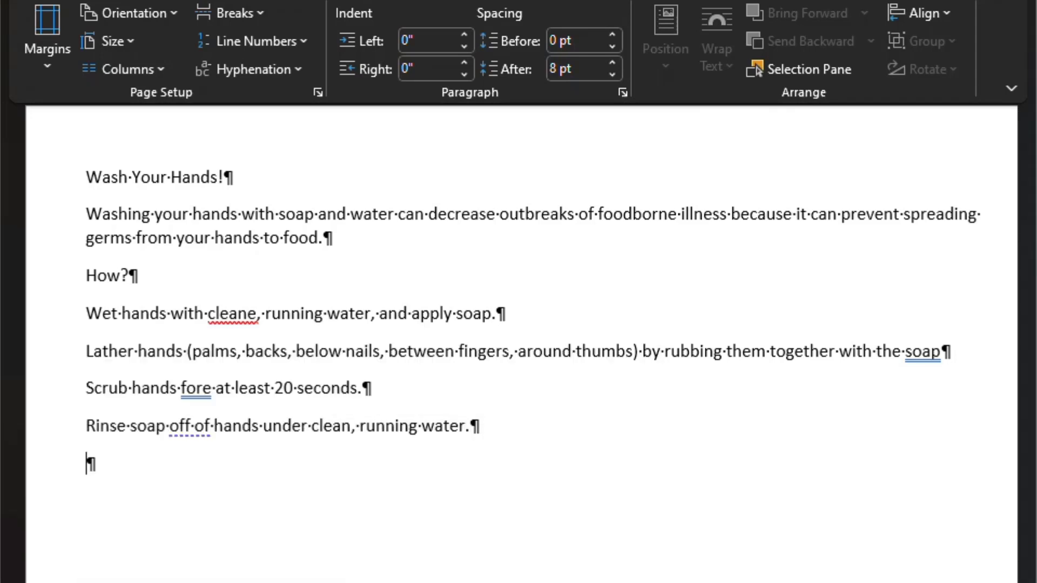
right_click(82, 465)
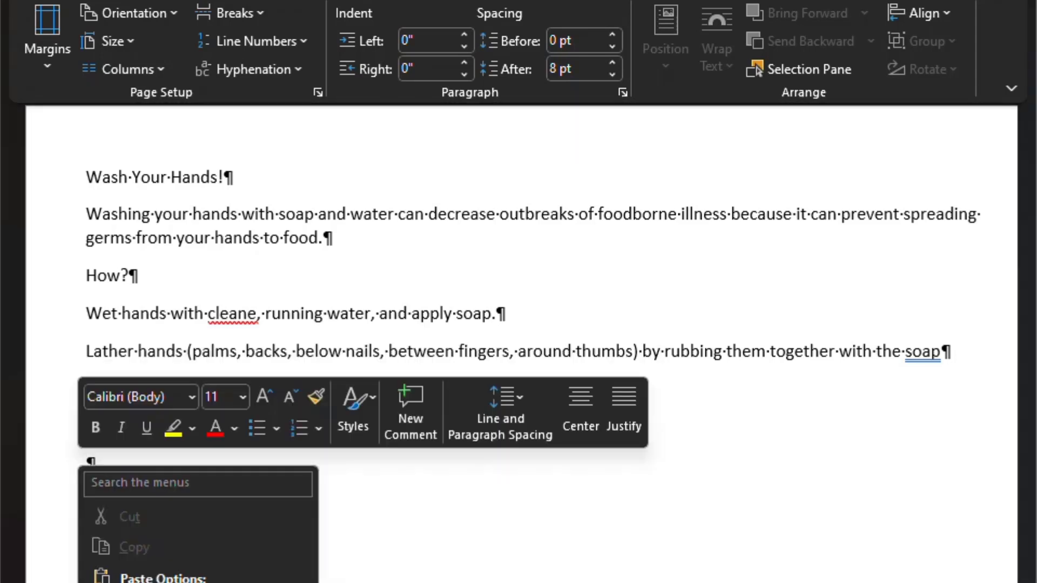
left_click(139, 582)
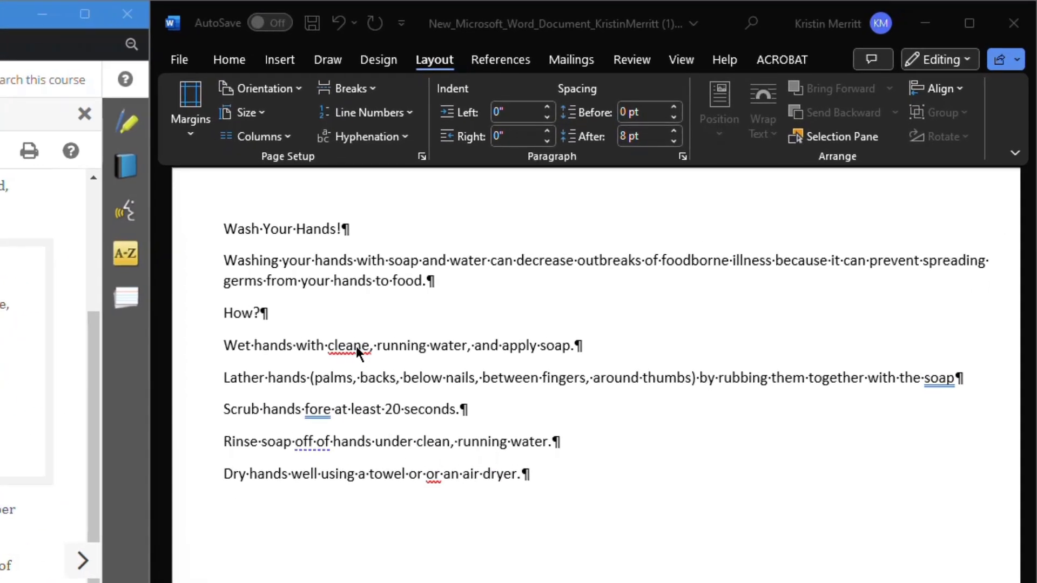
- Accept the suggested corrections "clean" for "cleane" in the wet-hands line and "for" for "fore" in the scrub-hands line
double_click(356, 348)
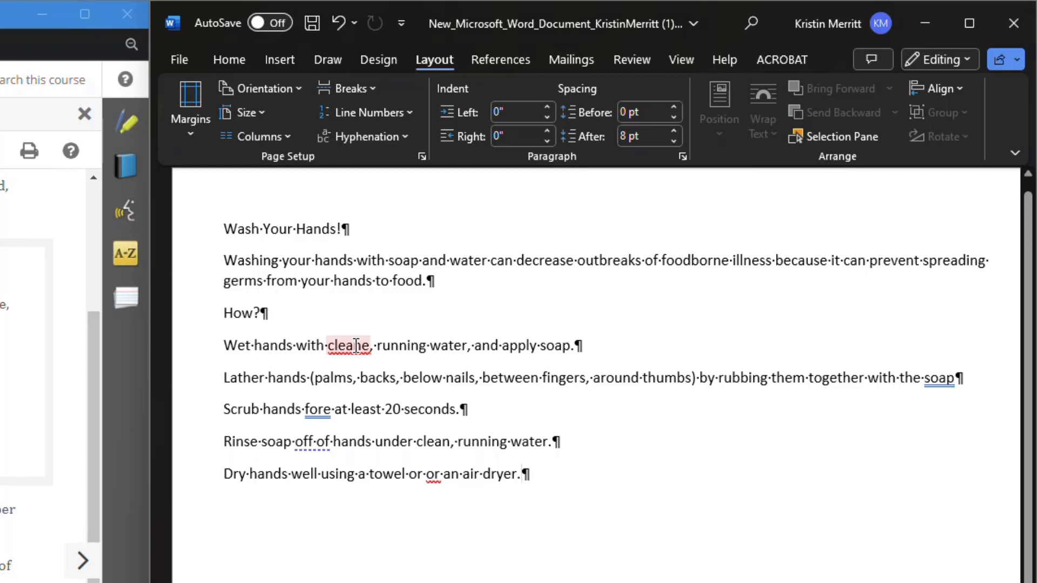
right_click(356, 346)
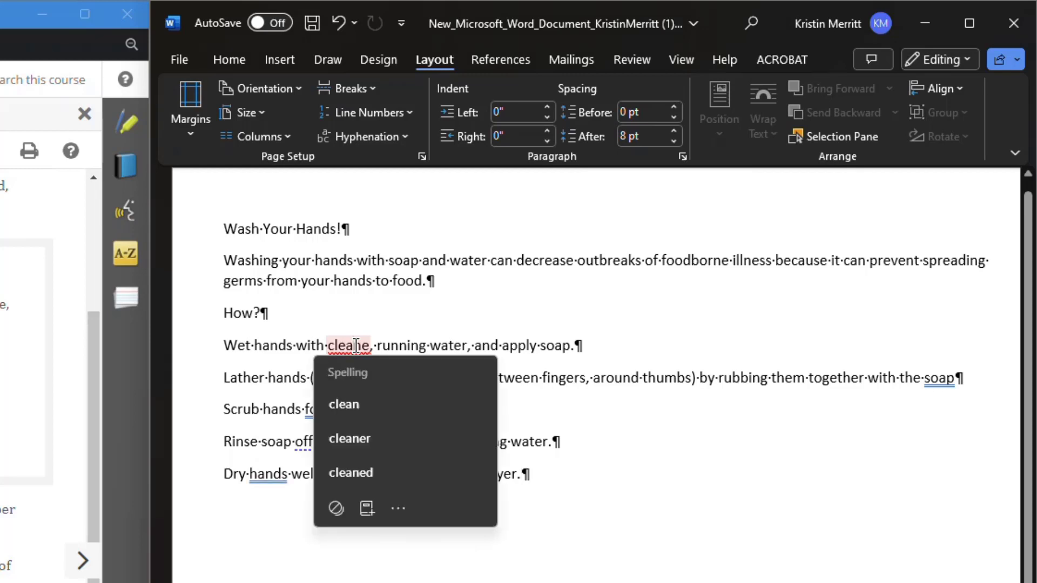
left_click(356, 405)
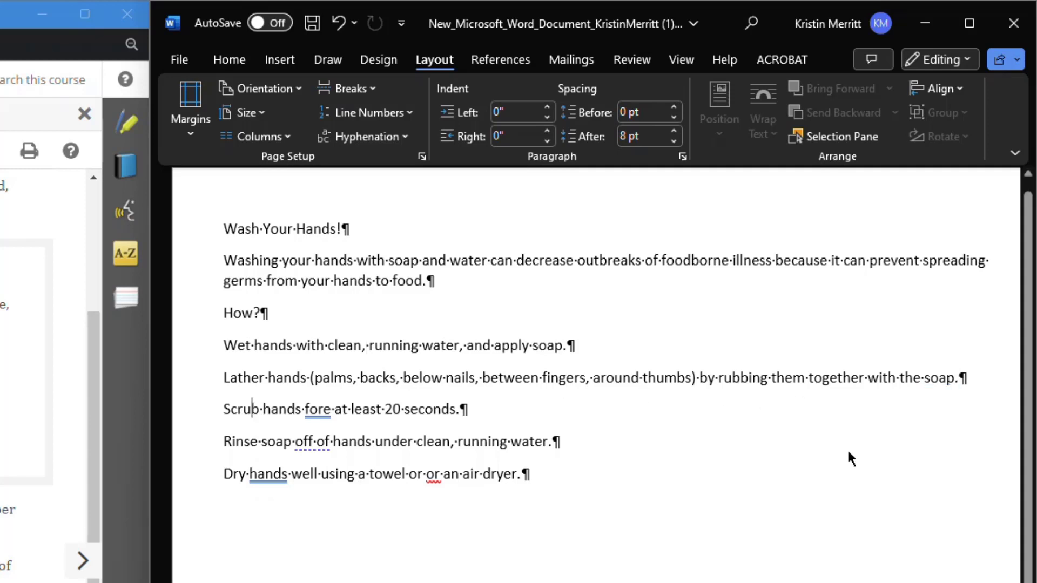
key("Home")
double_click(319, 409)
left_click(309, 411)
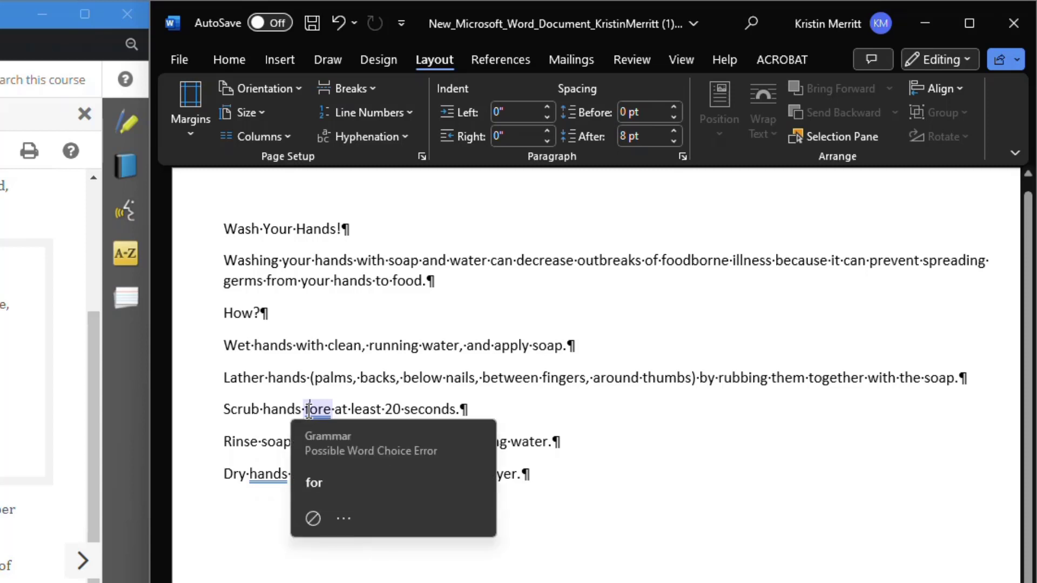
left_click(314, 483)
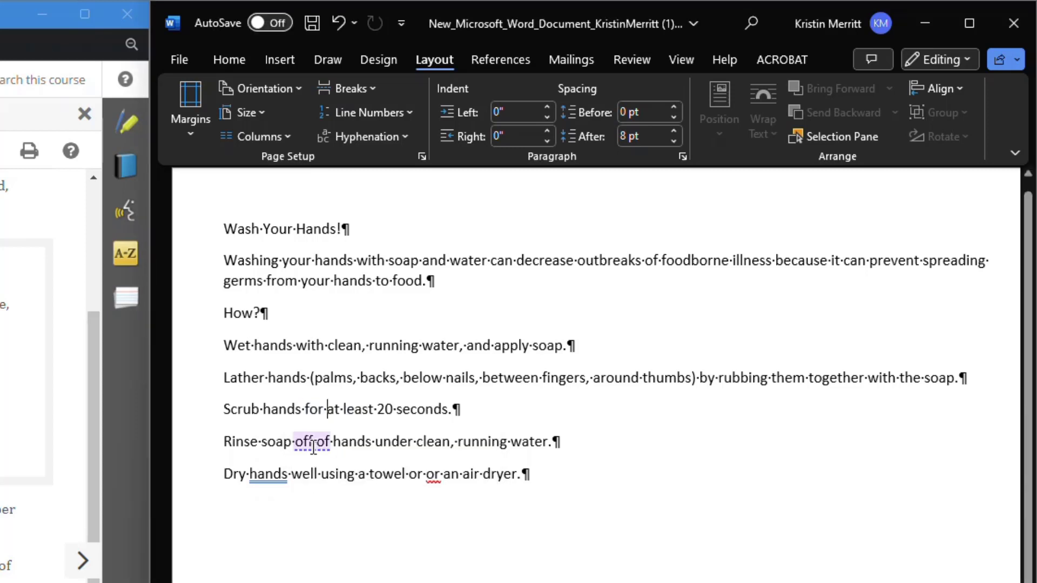
- Accept the suggestion "off" for "off of" in the rinse line and delete the repeated "or" in the dry-hands line
left_click(314, 449)
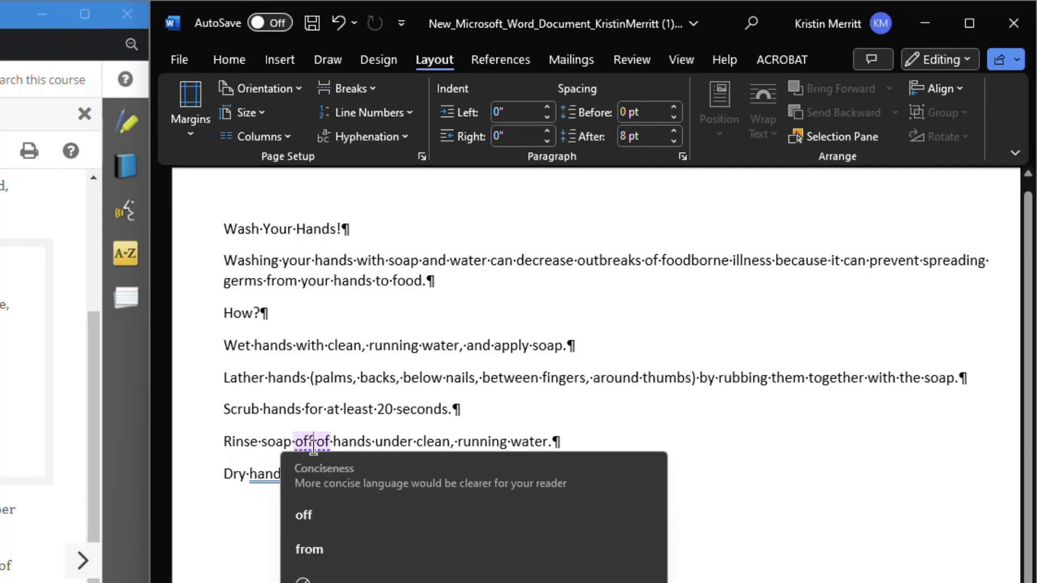
left_click(319, 518)
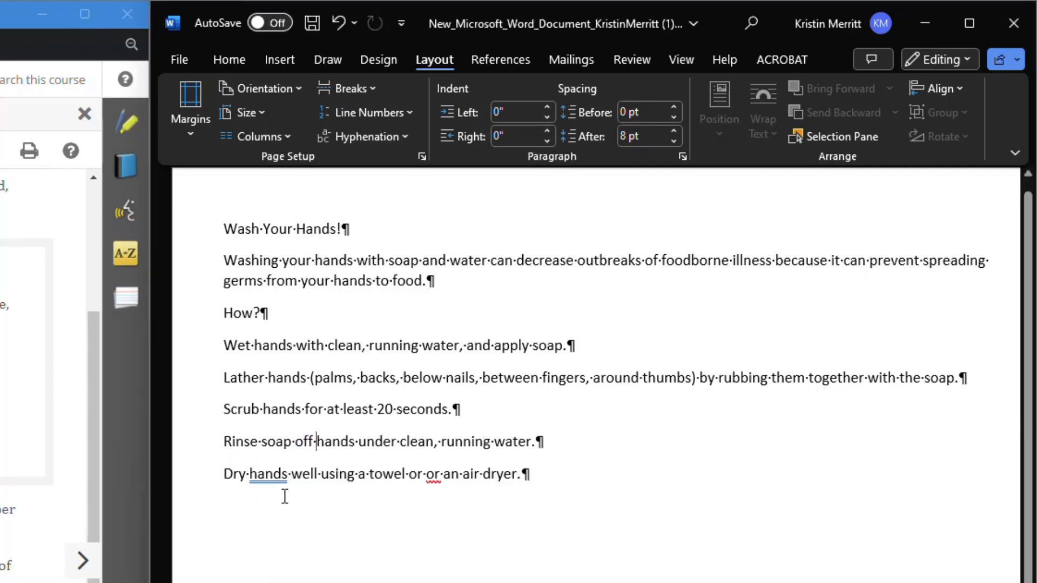
double_click(265, 476)
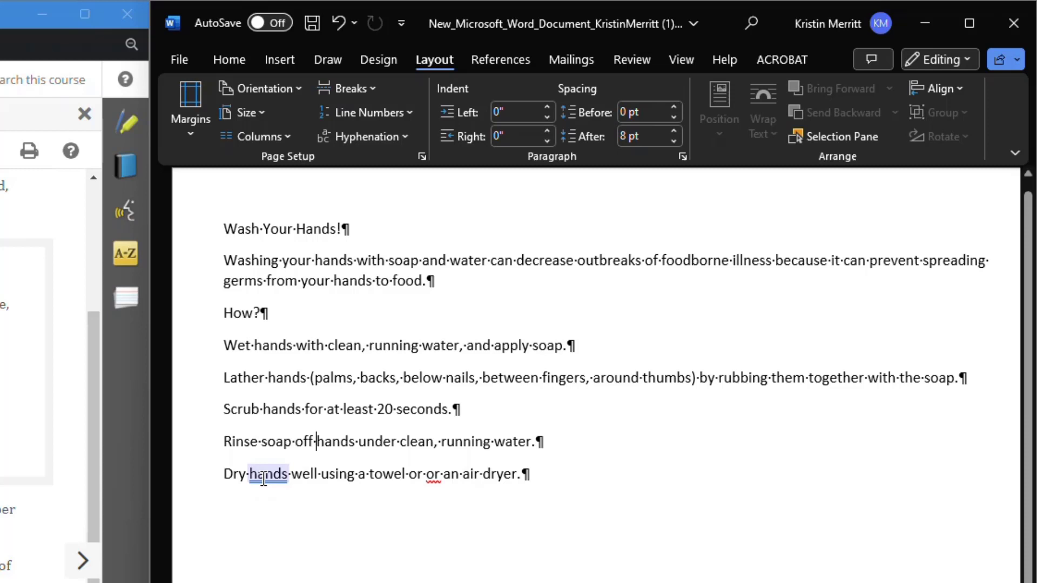
left_click(433, 475)
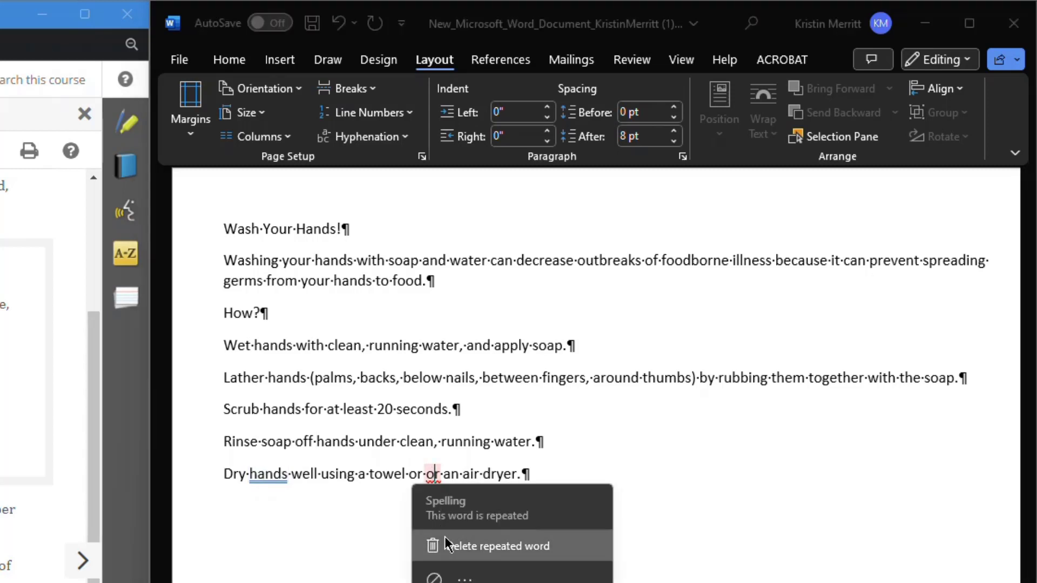
left_click(445, 542)
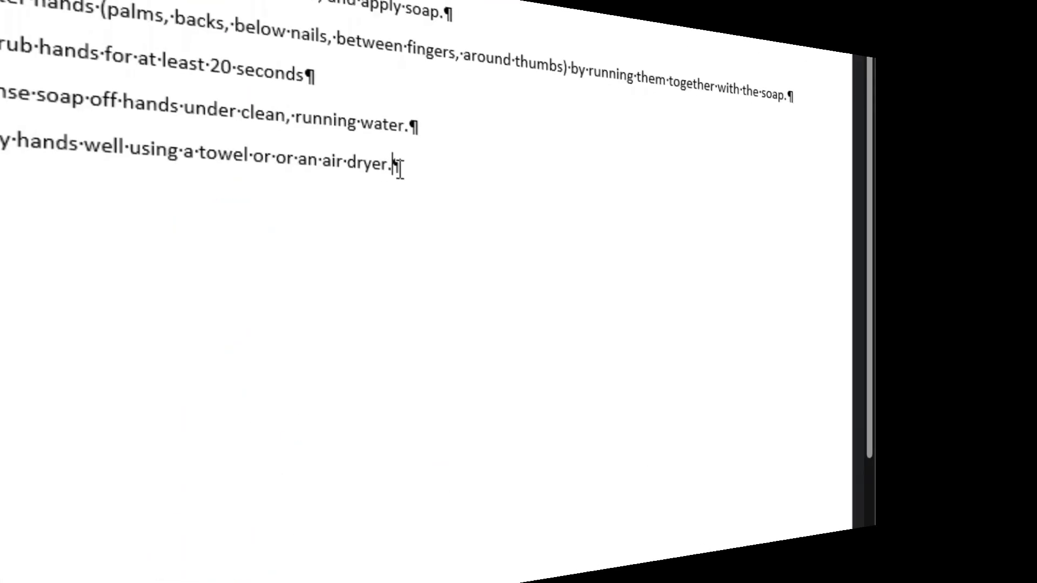
- Add a "When?" line followed by the lines "After eating, coughing, sneezing, or using a tissue" and "Before, during and after preparing food"
type("When?")
key("Return")
type("After eating, coughing, sneezing, or using a tissue")
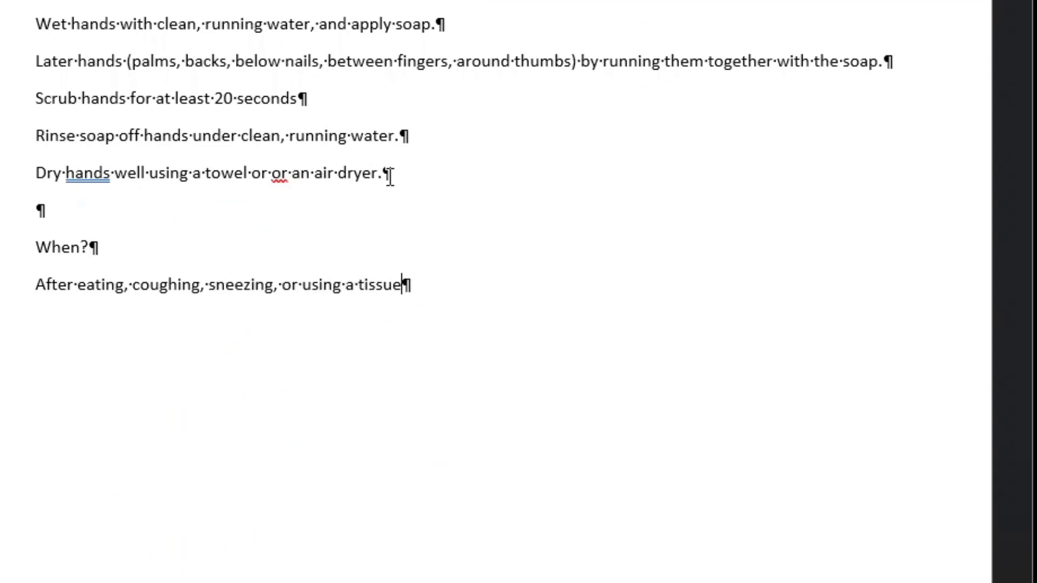
key("Return")
type("Before, during and after preparing food")
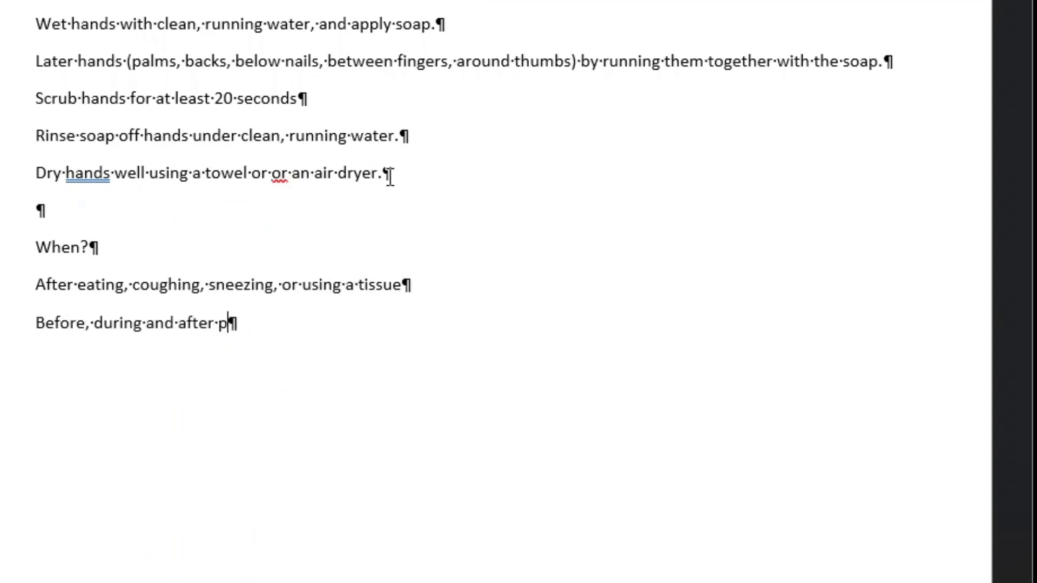
- Add the lines "After using or assisting someone in the restroom" and "After touching an animal, animal feed, or animal waste"
key("Return")
type("After using or assisting someone in the restroom")
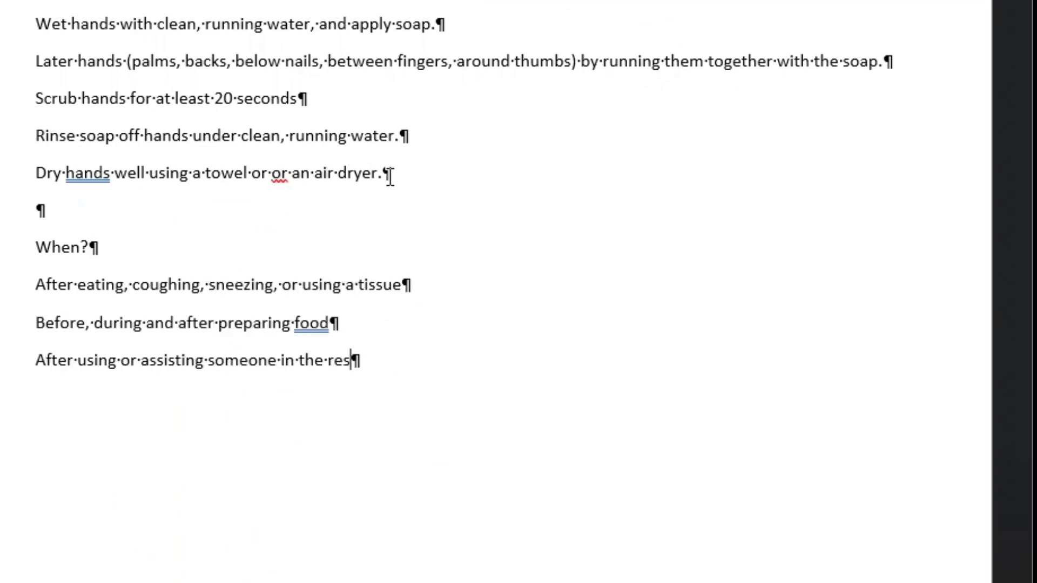
key("Return")
type("After touching an animal, animal feed, or animal waste")
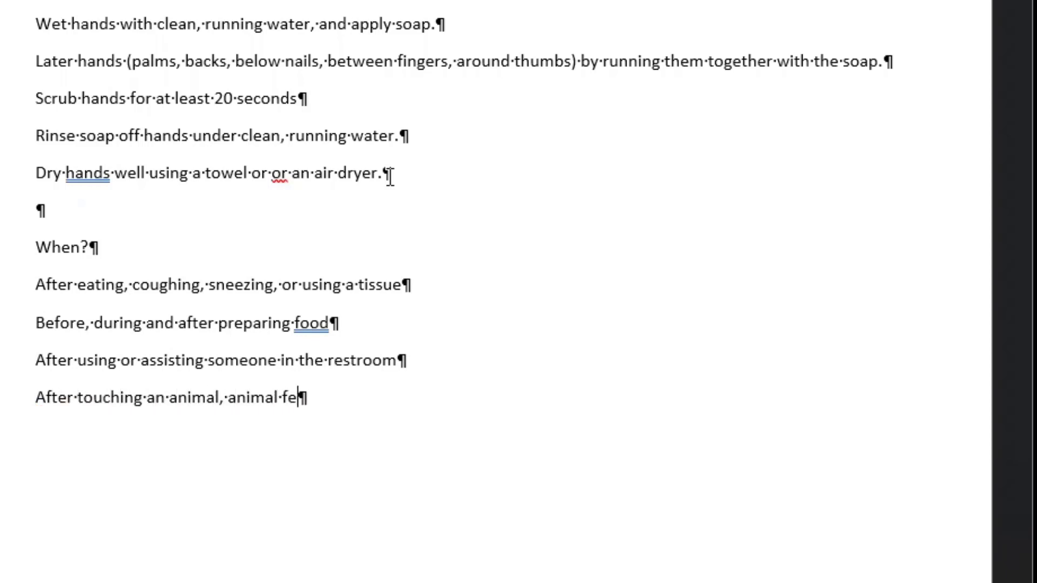
key("Return")
type("After handling dirty equipment or garbage")
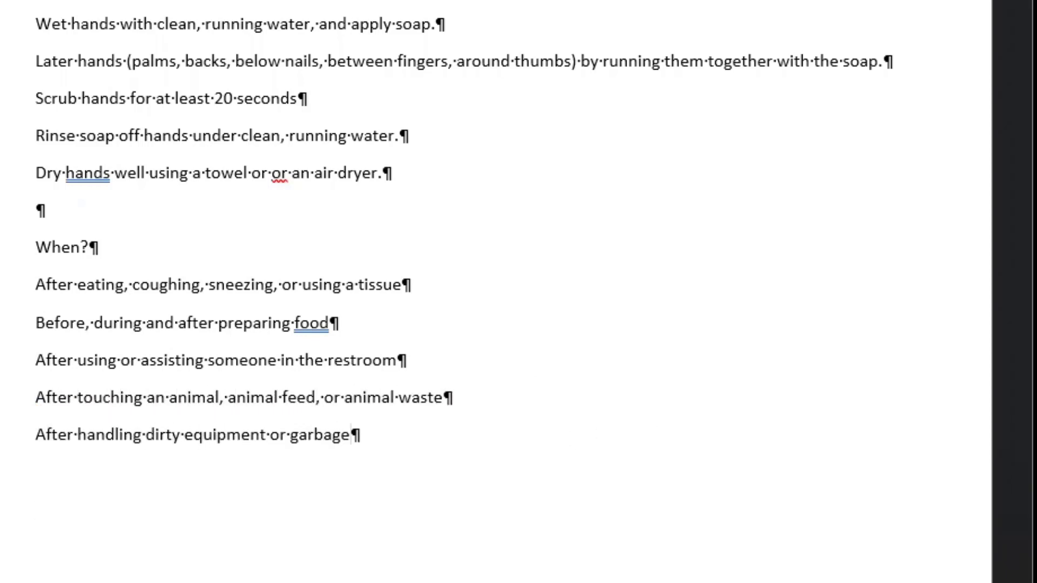
key("Return")
type("Visit www.foodworkers.com for additional hadwashing tips.")
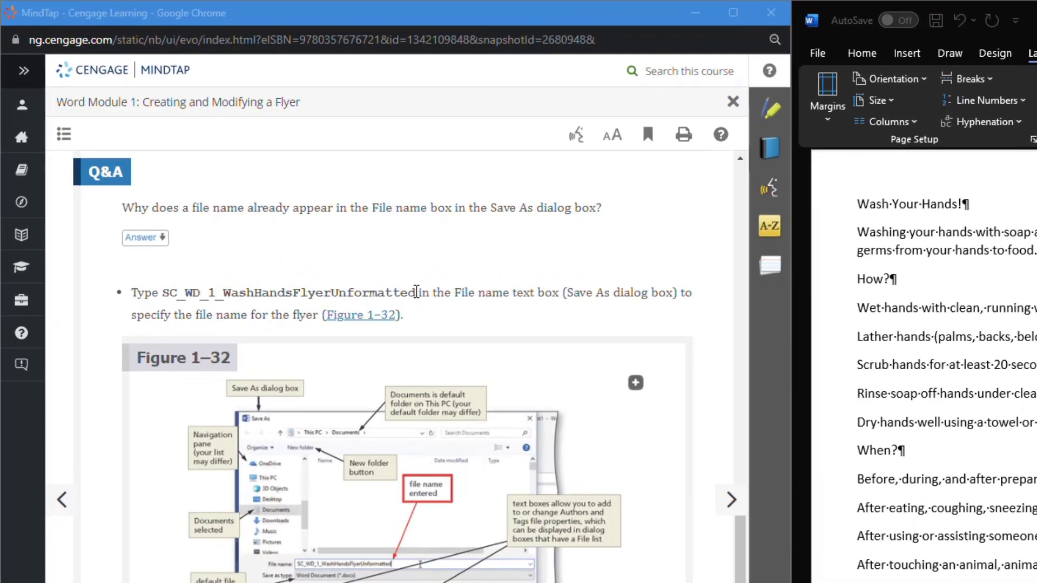
- In the MindTap instructions, attach the note "Do not save with this name" to the file name SC_WD_1_WashHandsFlyerUnformatted and save it
left_click_drag(272, 193, 189, 197)
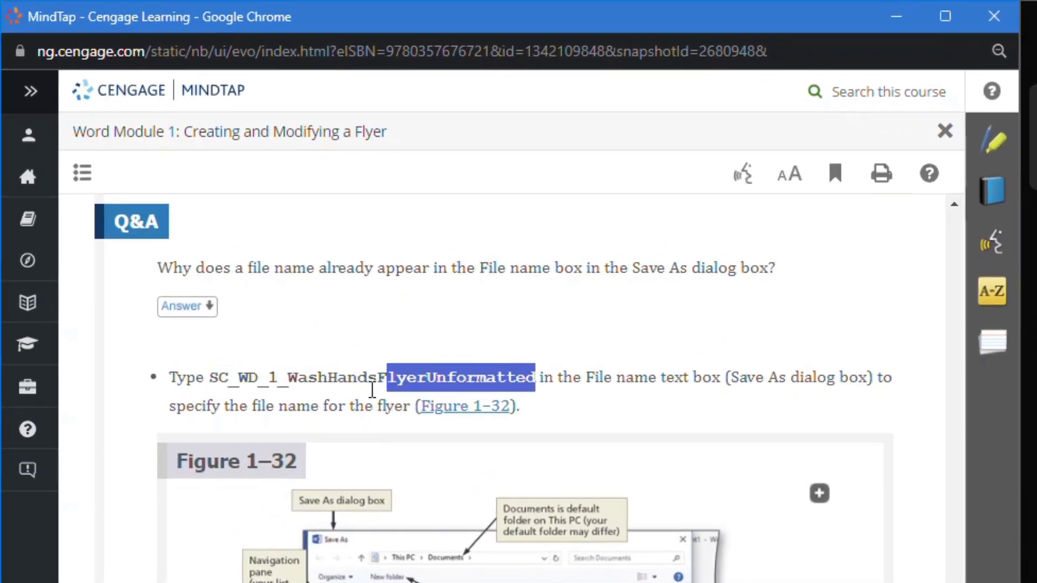
left_click_drag(372, 389, 208, 378)
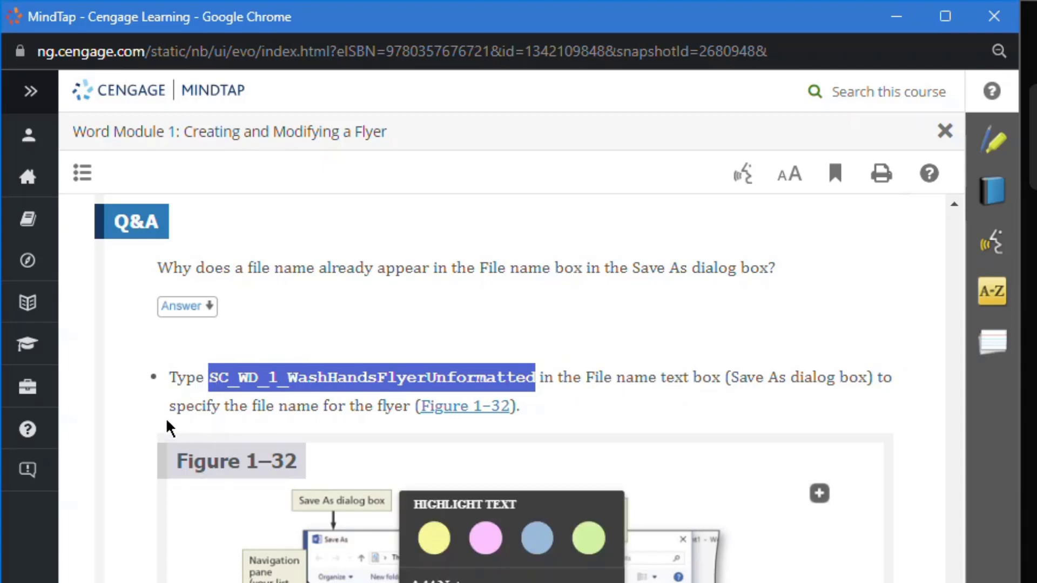
left_click(438, 582)
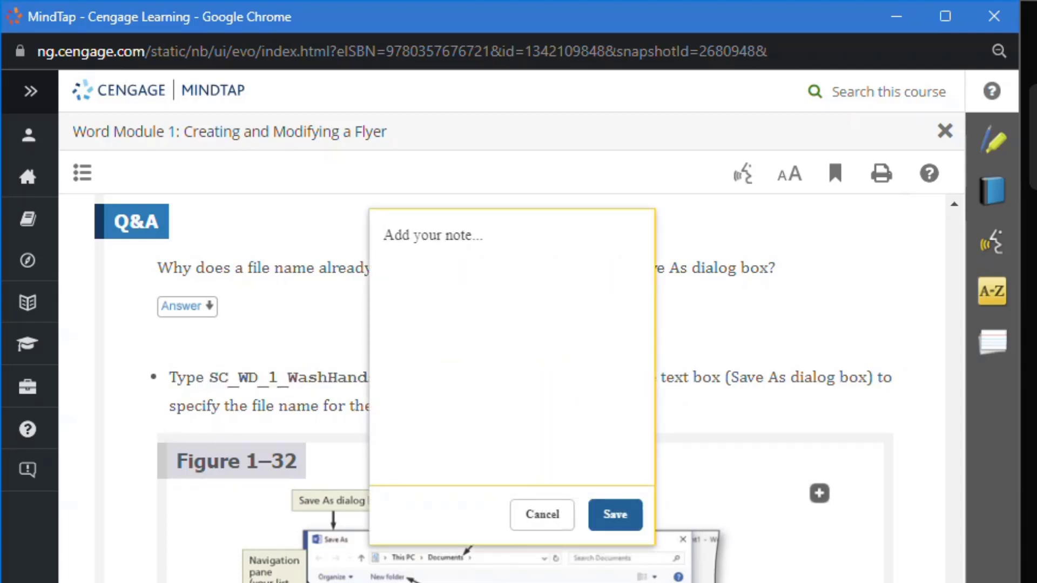
type("Do not save")
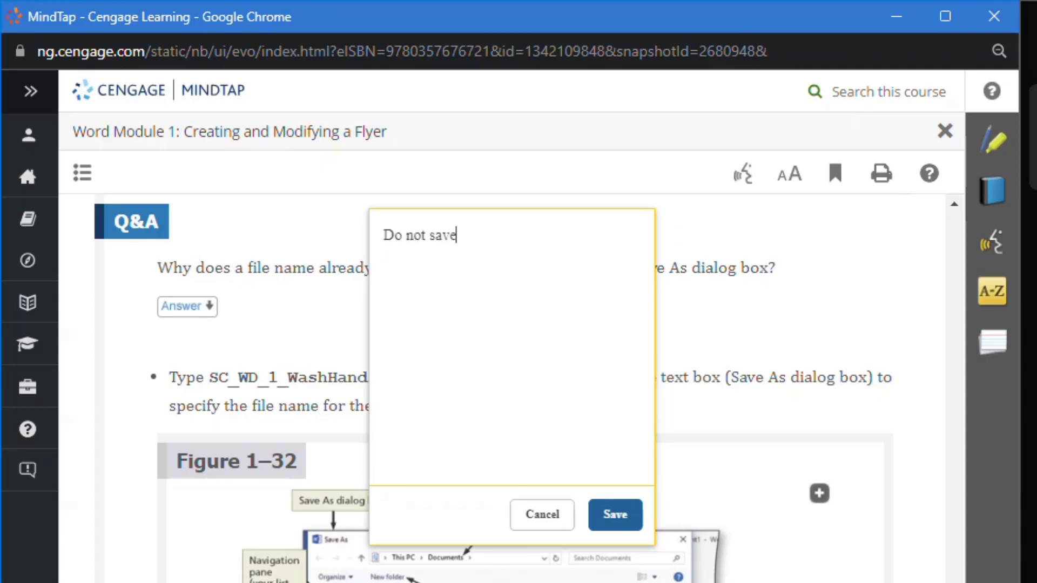
type(" with this name")
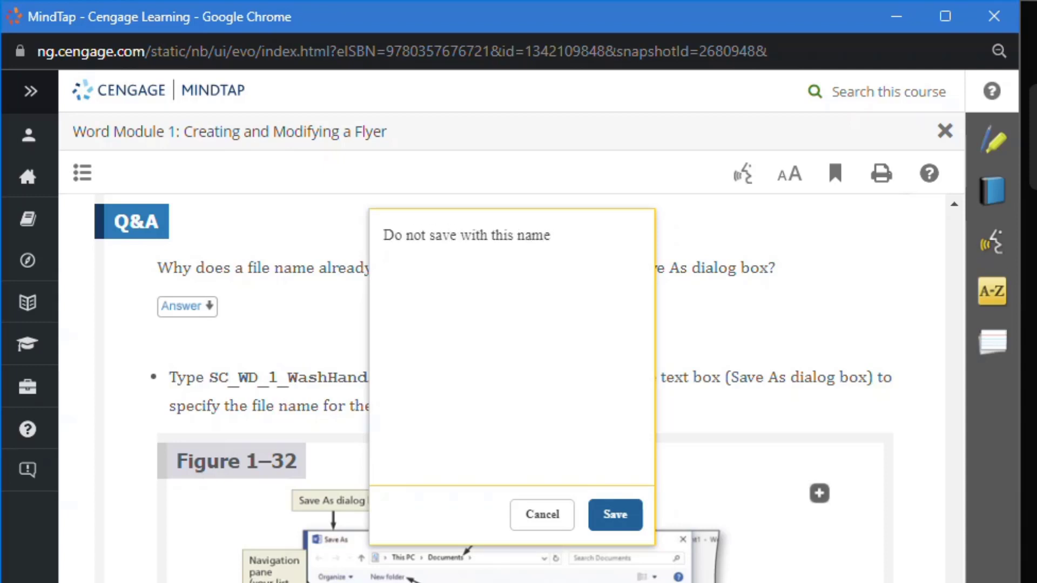
left_click(630, 518)
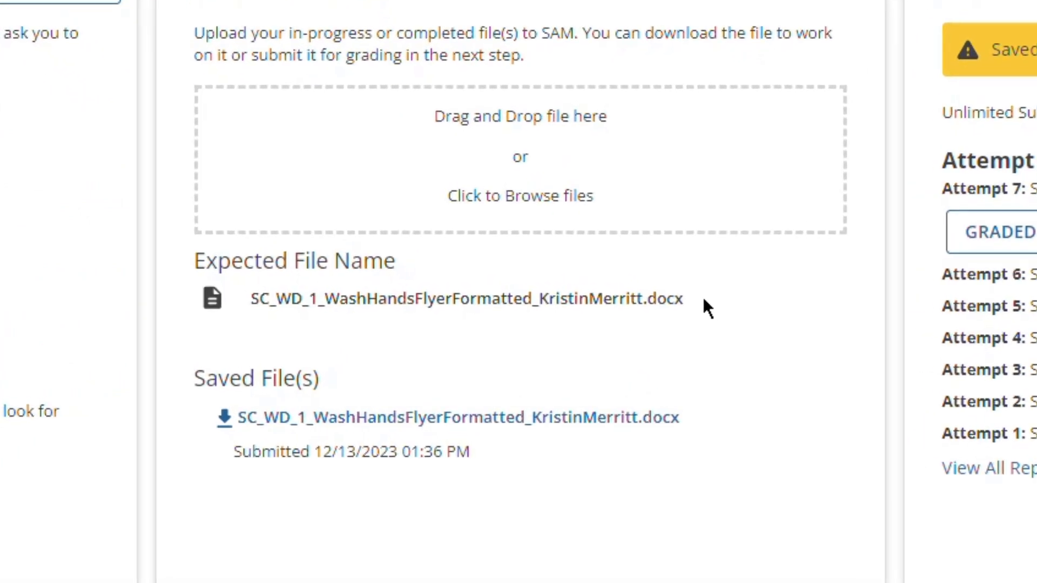
- Save the flyer in the Word Textbook Project folder under SAM's expected file name, SC_WD_1_WashHandsFlyerFormatted_ followed by the student's name
left_click_drag(673, 297, 246, 300)
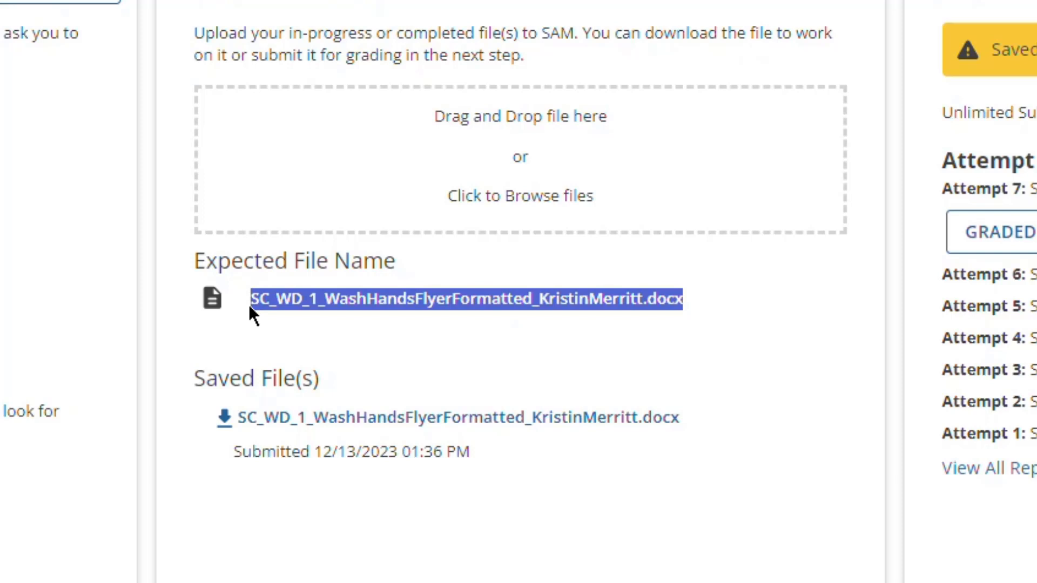
left_click(258, 349)
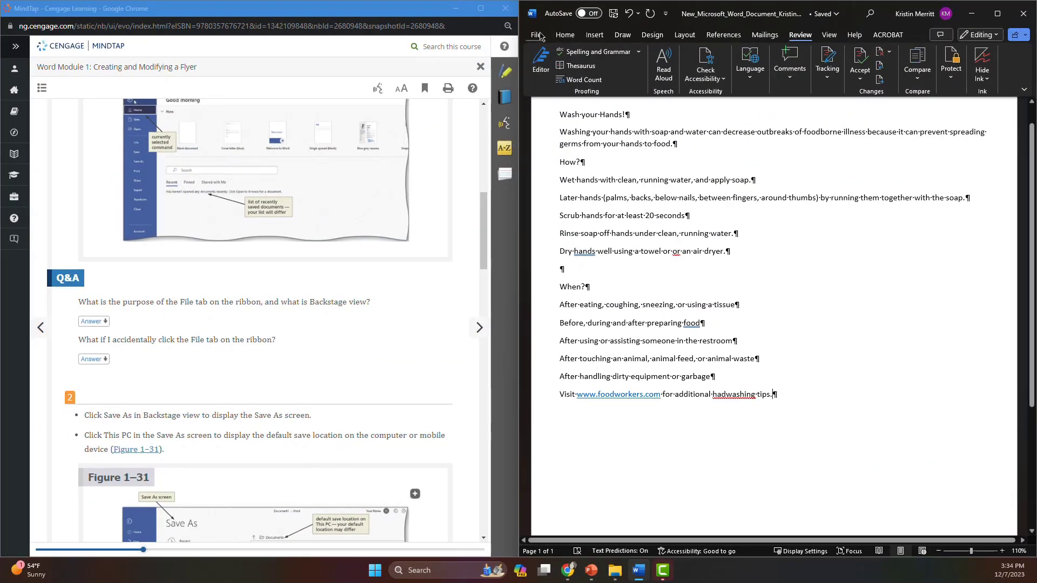
left_click(538, 33)
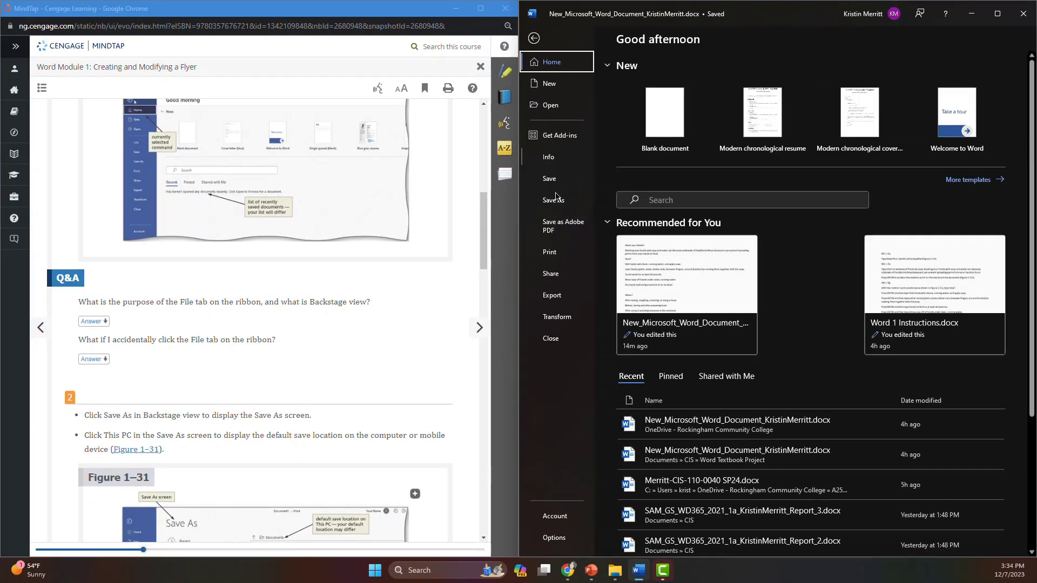
left_click(556, 206)
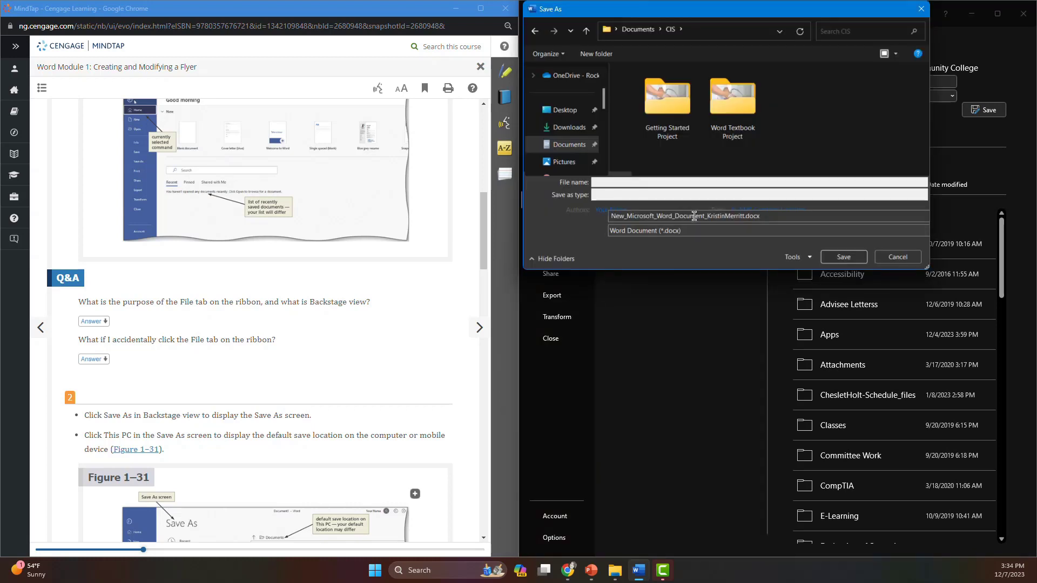
left_click(696, 216)
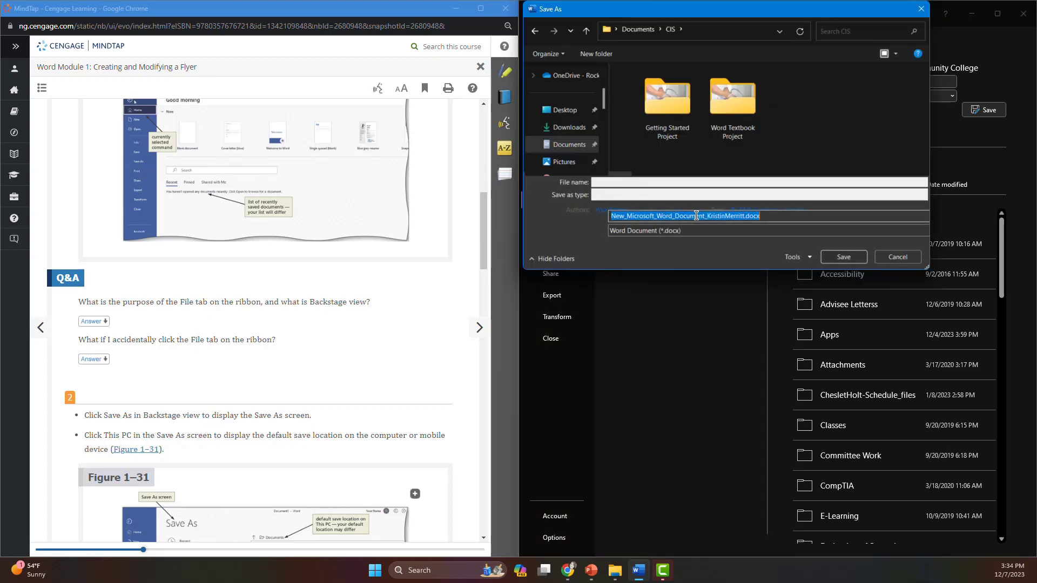
left_click(774, 216)
key("shift+Left")
key("shift+Left")
key("shift+Left")
key("shift+Left")
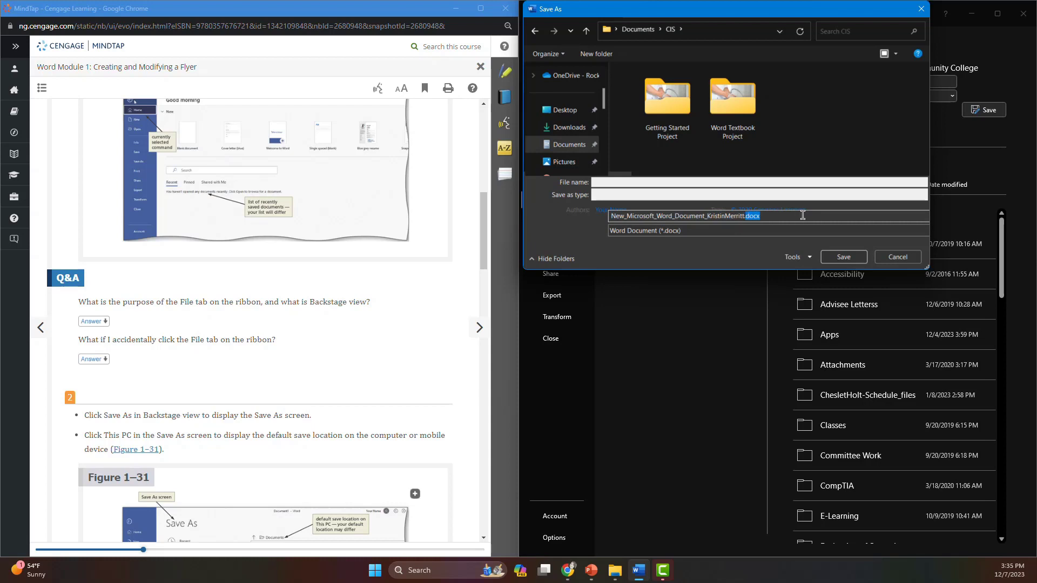
key("ctrl+a")
type("SC_WD_1_WashHandsFlyerFormatted_KristinMerritt")
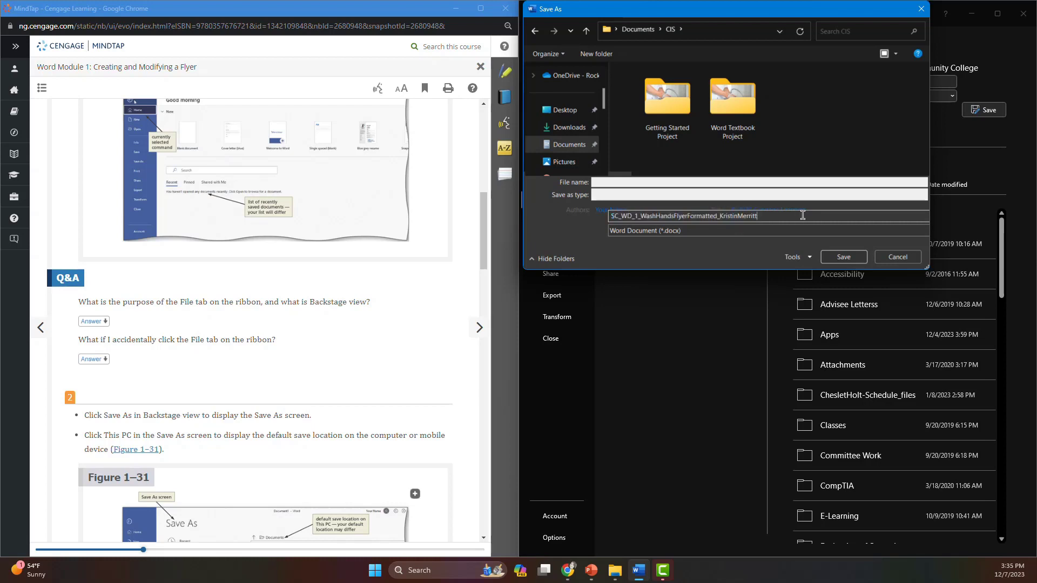
double_click(736, 128)
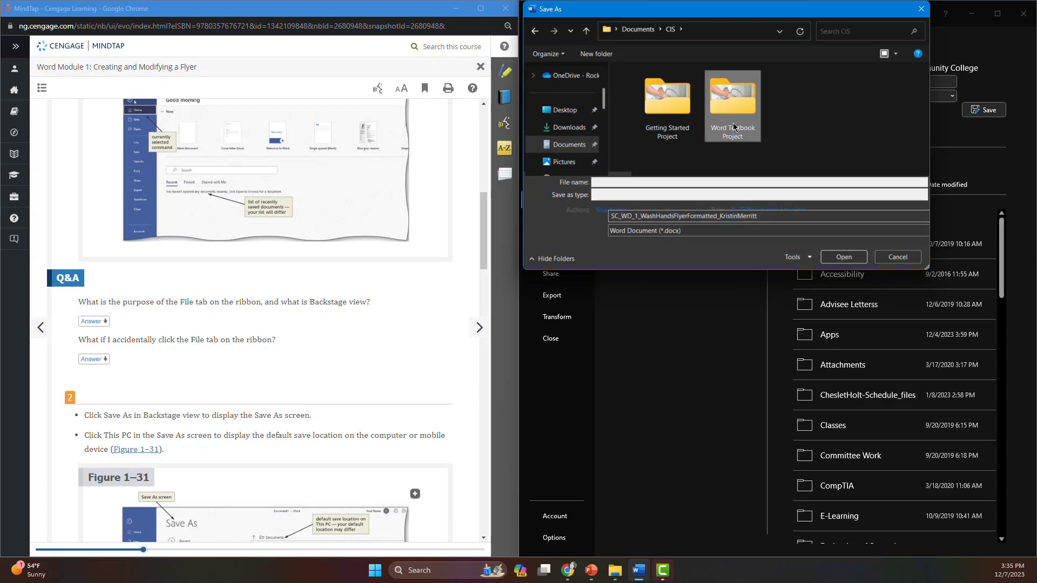
left_click(839, 258)
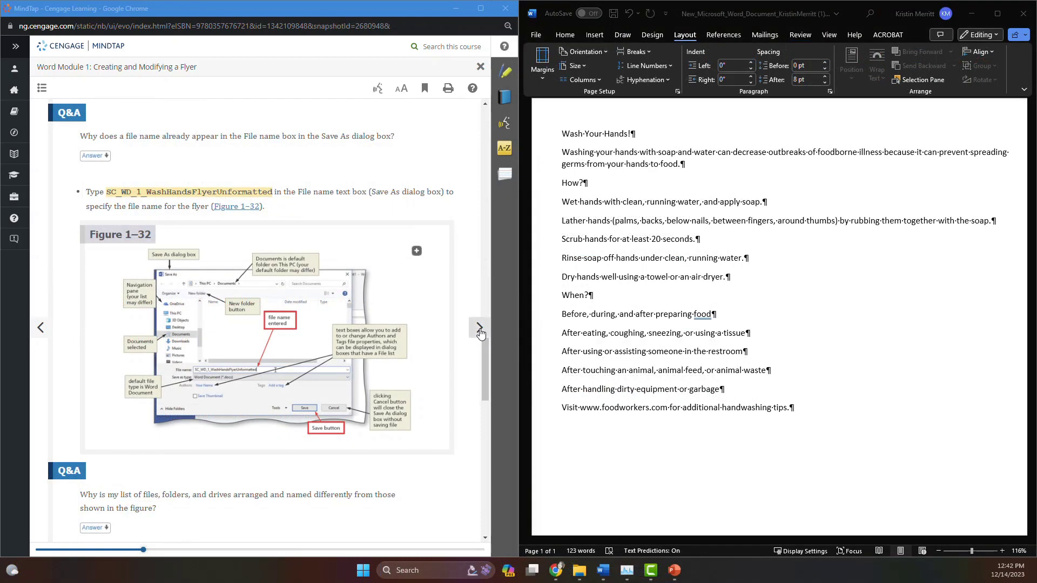
- Advance the MindTap reading to section WD 1-6a, Font, Font Sizes, and Themes
left_click(479, 328)
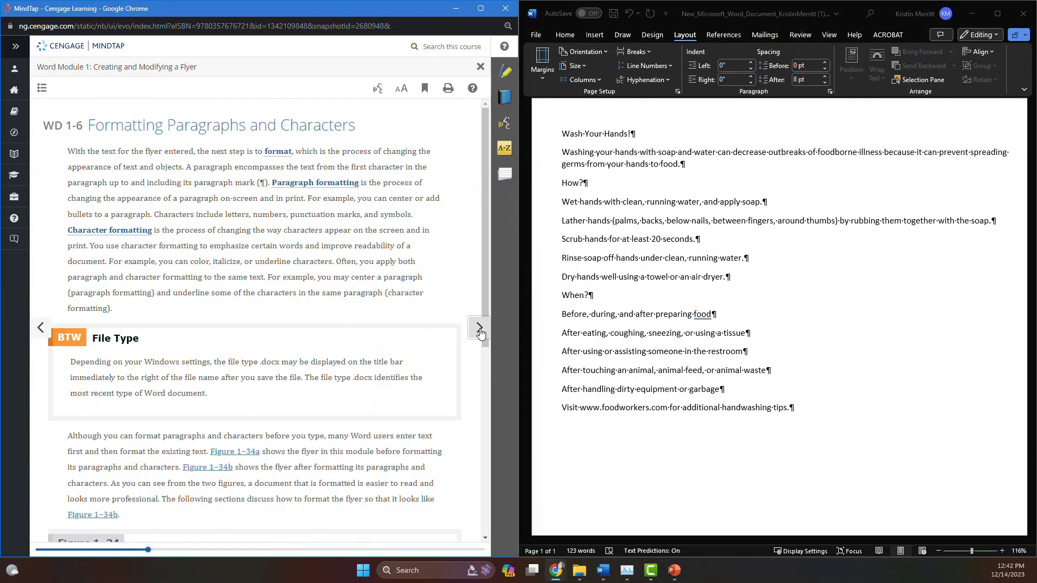
left_click(479, 330)
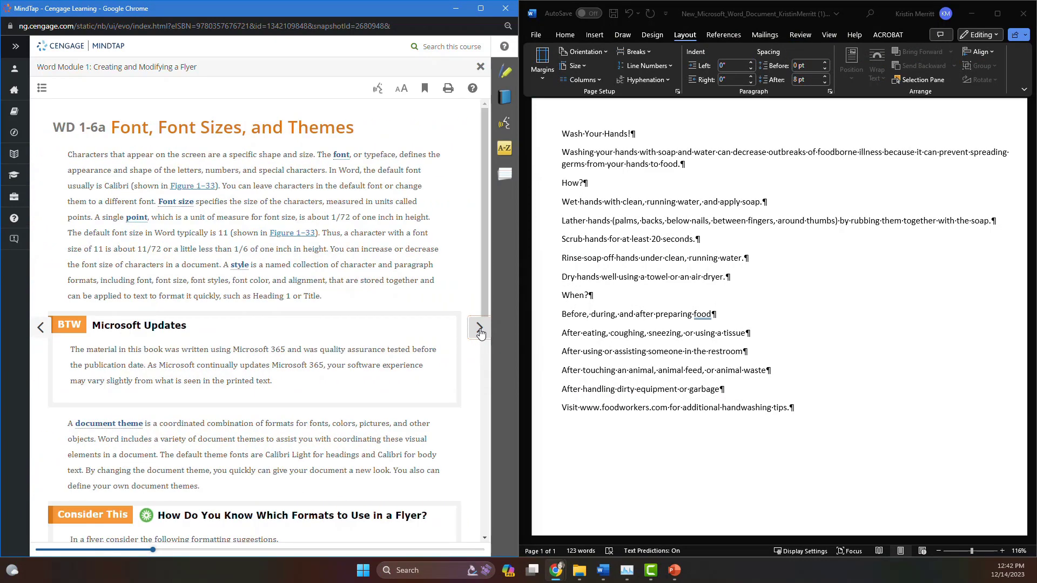
left_click(479, 330)
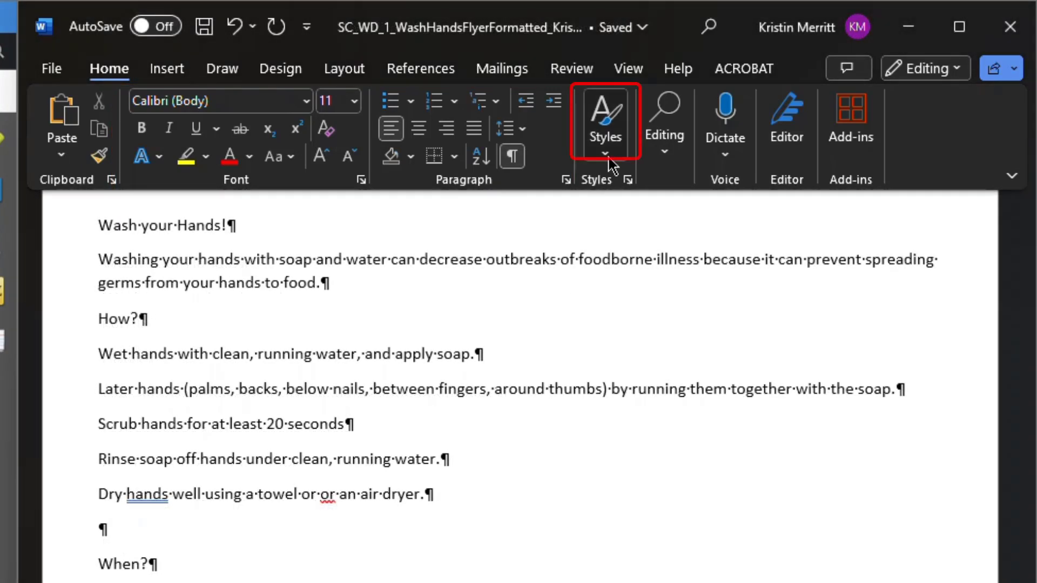
- Examine the available paragraph and character styles and the available document themes in Word
left_click(610, 162)
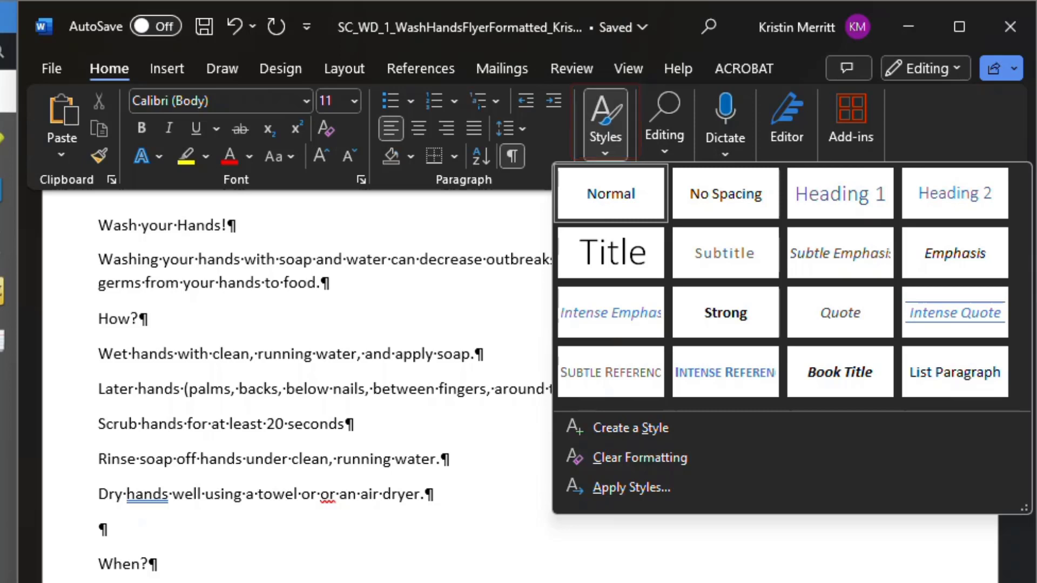
left_click(281, 70)
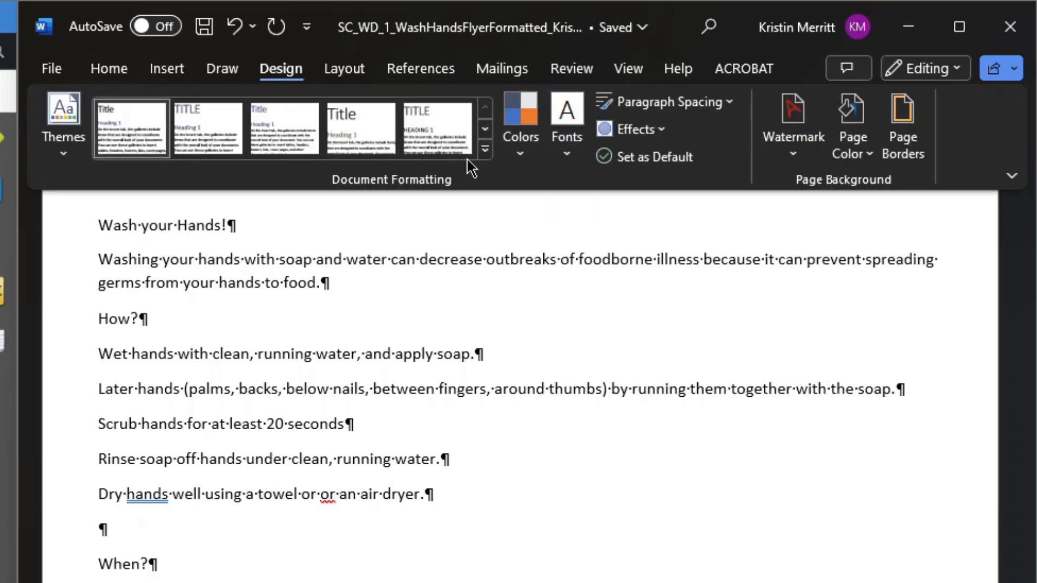
left_click(54, 161)
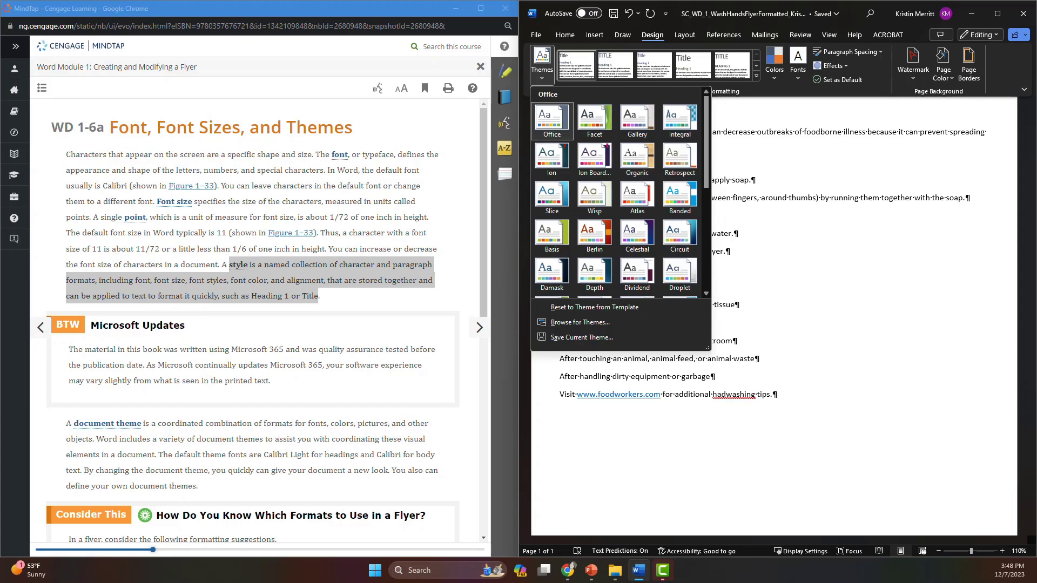
key("Escape")
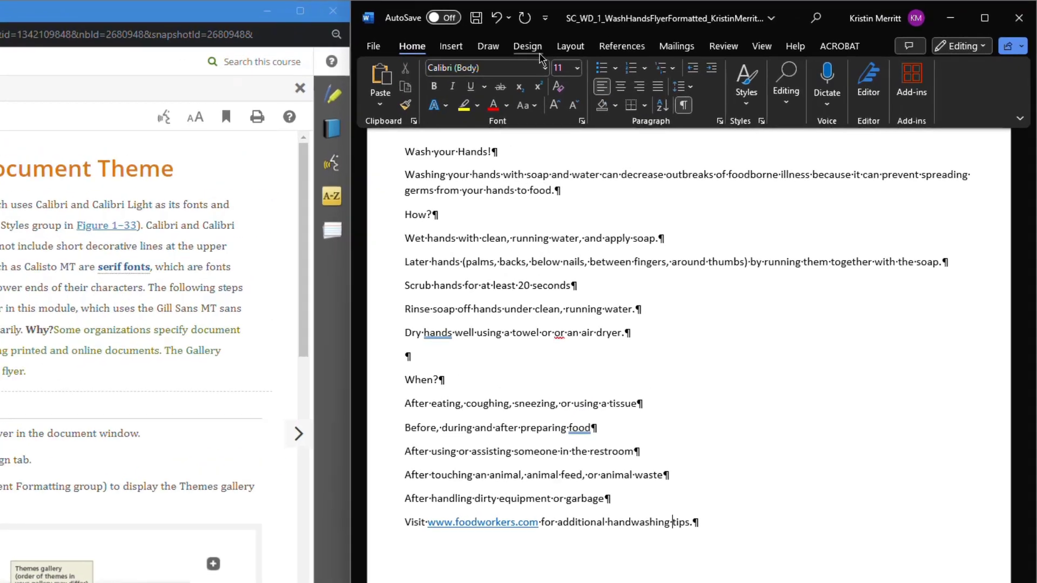
- Apply the Gallery document theme to the flyer
left_click(643, 40)
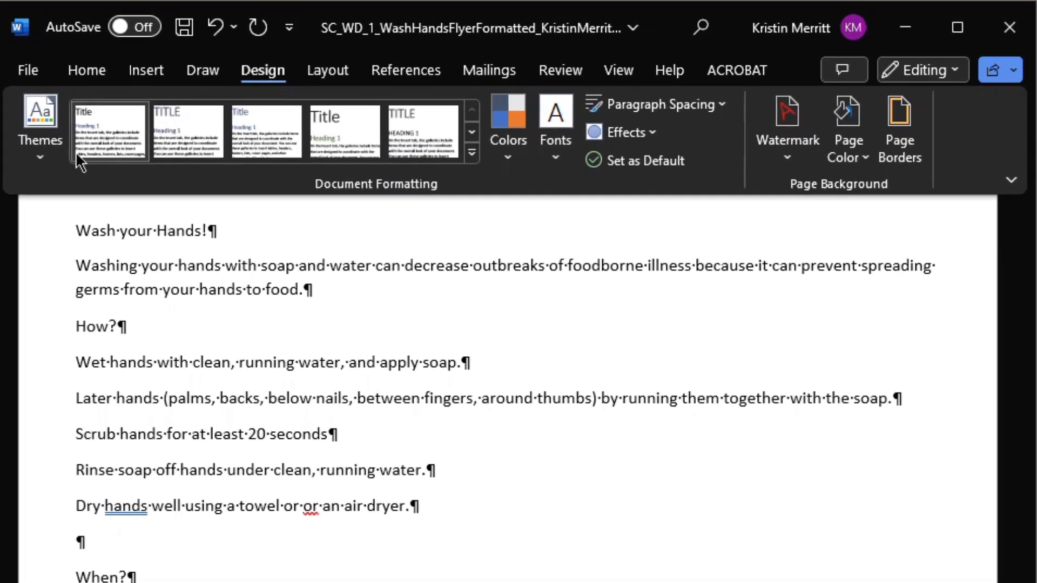
left_click(40, 159)
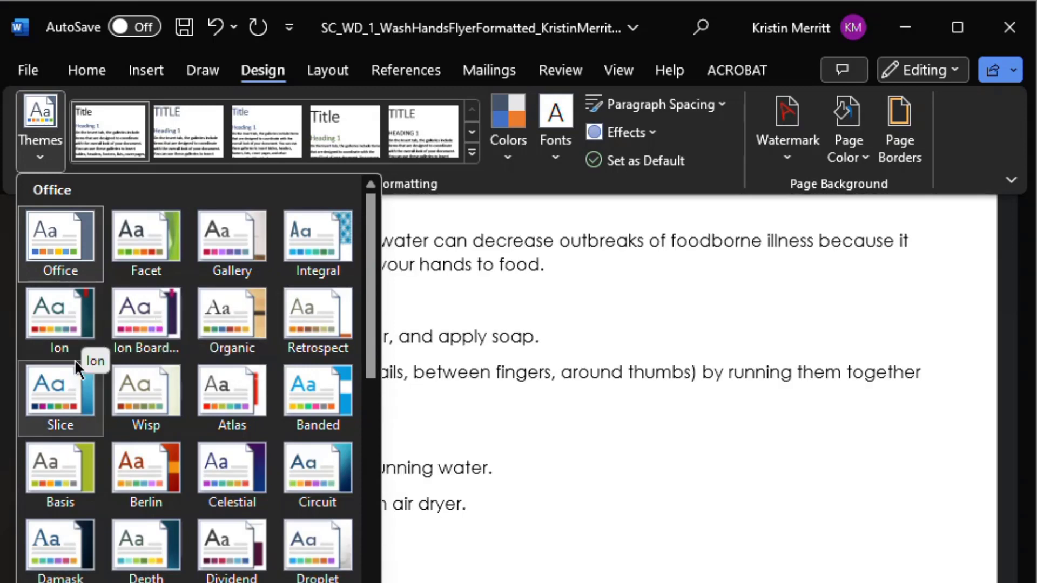
scroll(324, 427, "down", 3)
scroll(327, 426, "down", 3)
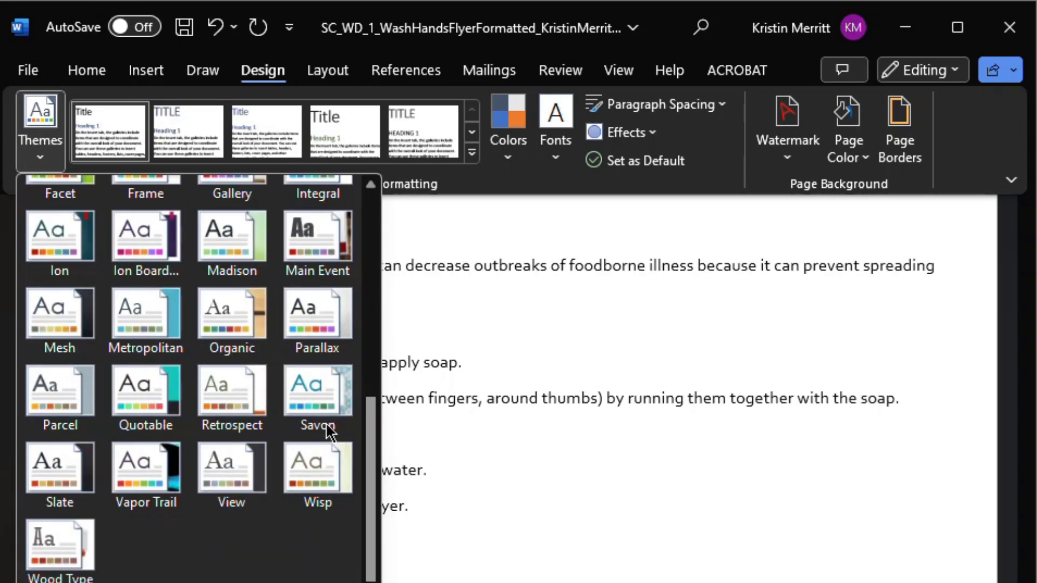
left_click_drag(368, 456, 368, 418)
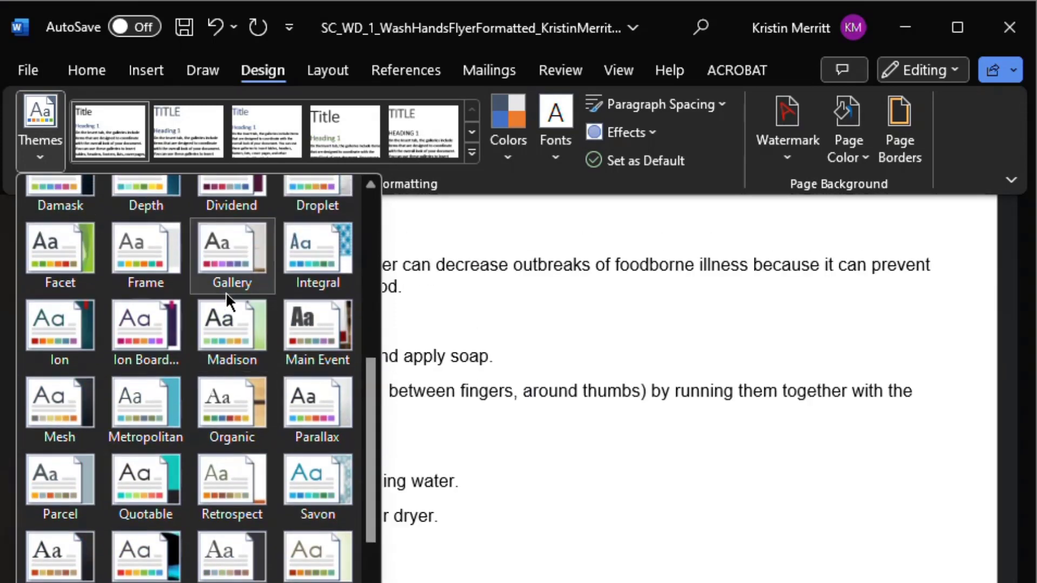
left_click(226, 264)
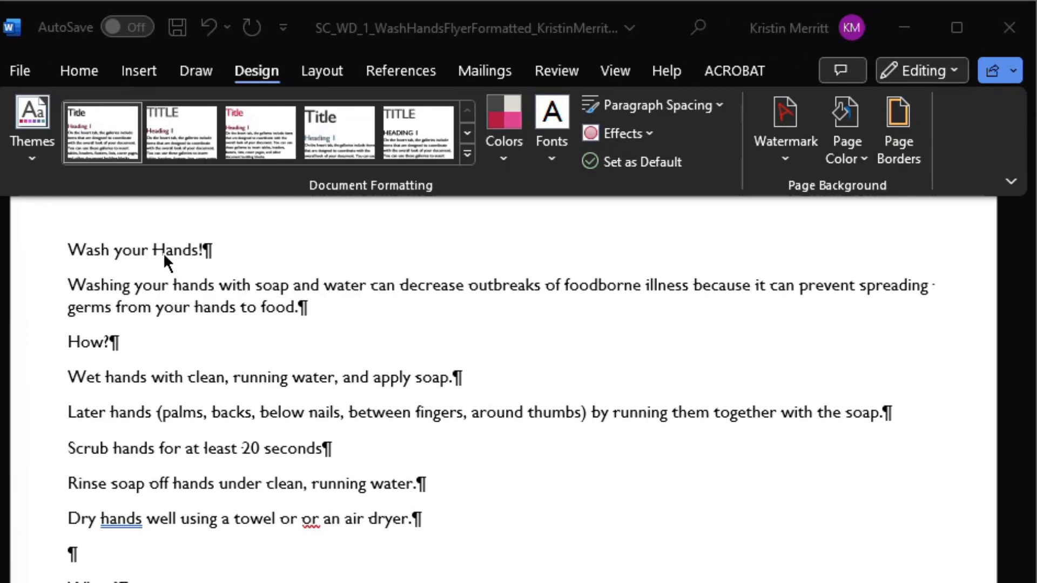
- Center the "Wash your Hands!" title and the introductory paragraph beneath it
left_click(165, 252)
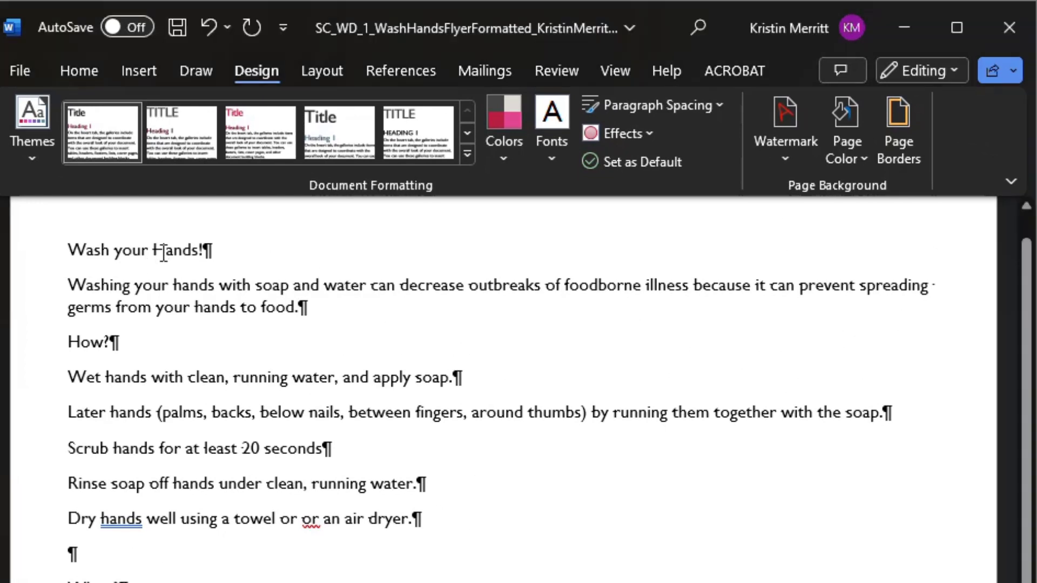
left_click(76, 73)
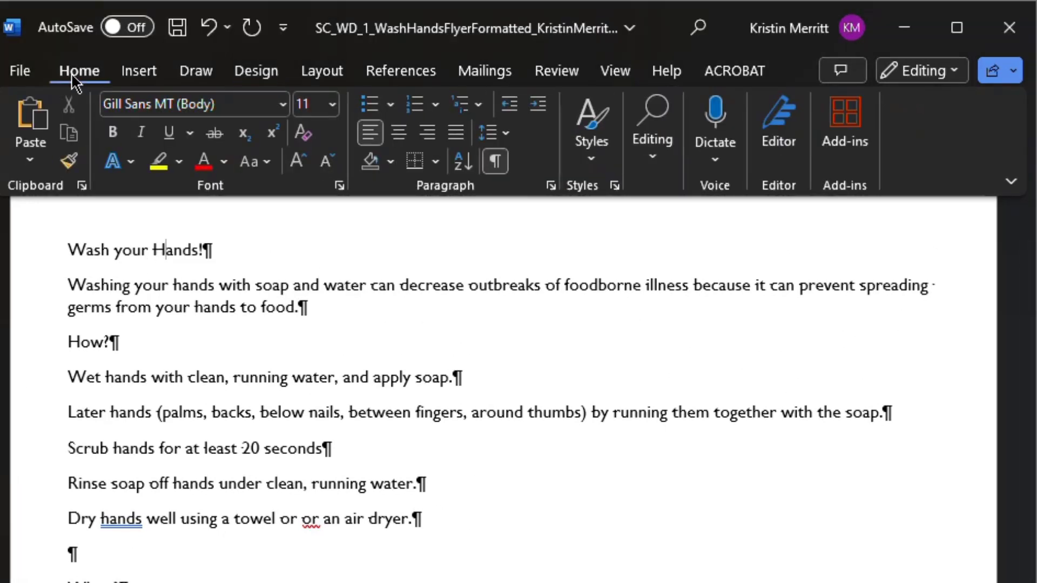
left_click(401, 135)
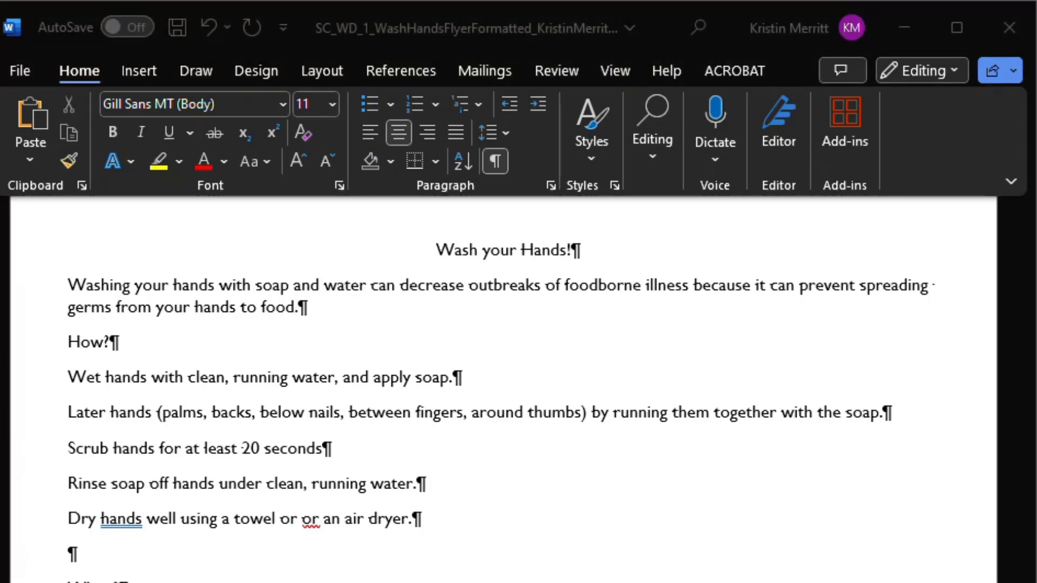
double_click(198, 307)
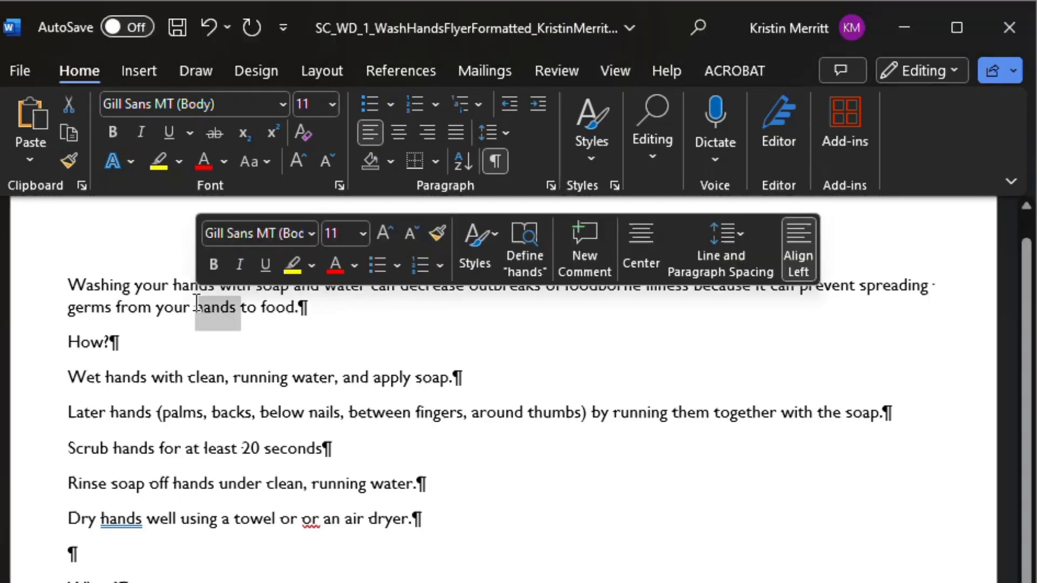
left_click(197, 304)
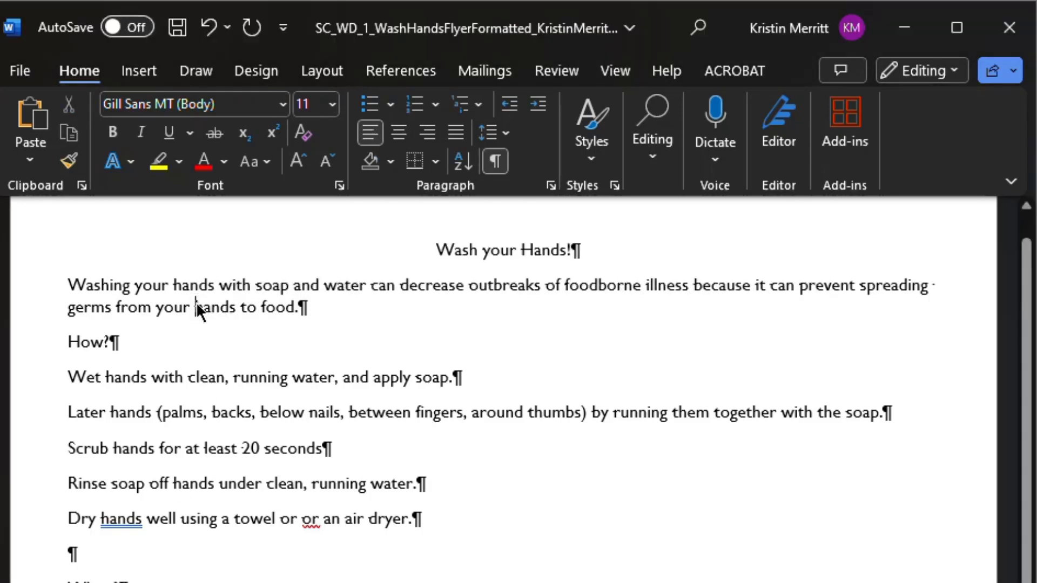
left_click(400, 141)
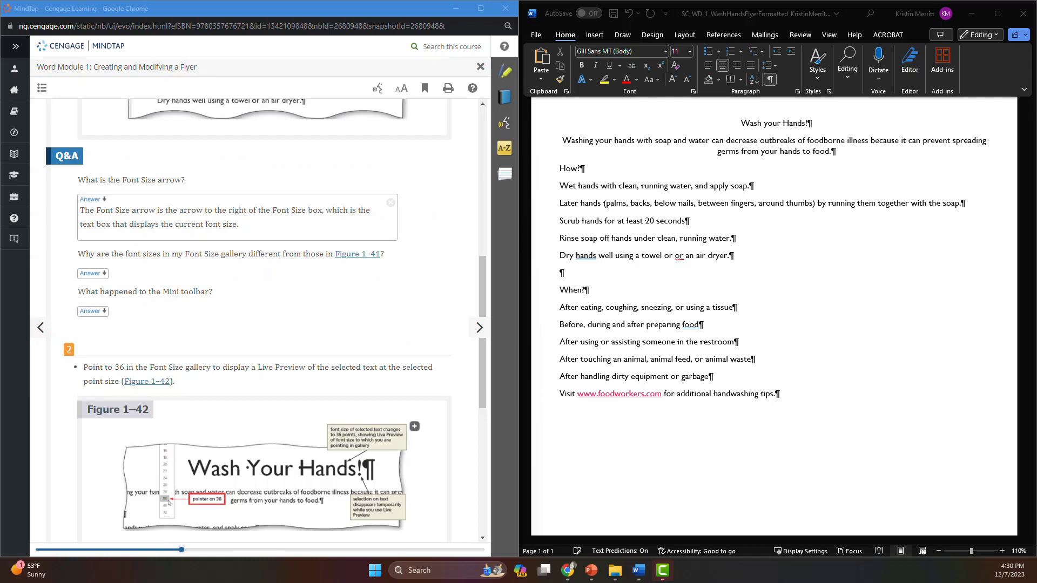
- Set the font size of the "Wash your Hands!" title to 36
left_click(800, 127)
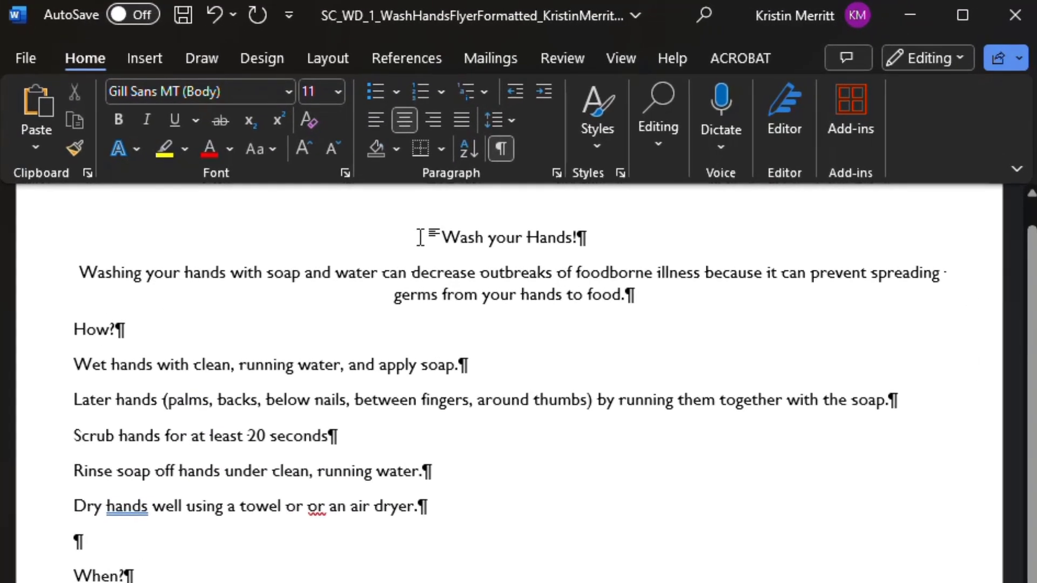
left_click_drag(620, 170, 710, 171)
left_click_drag(570, 240, 593, 239)
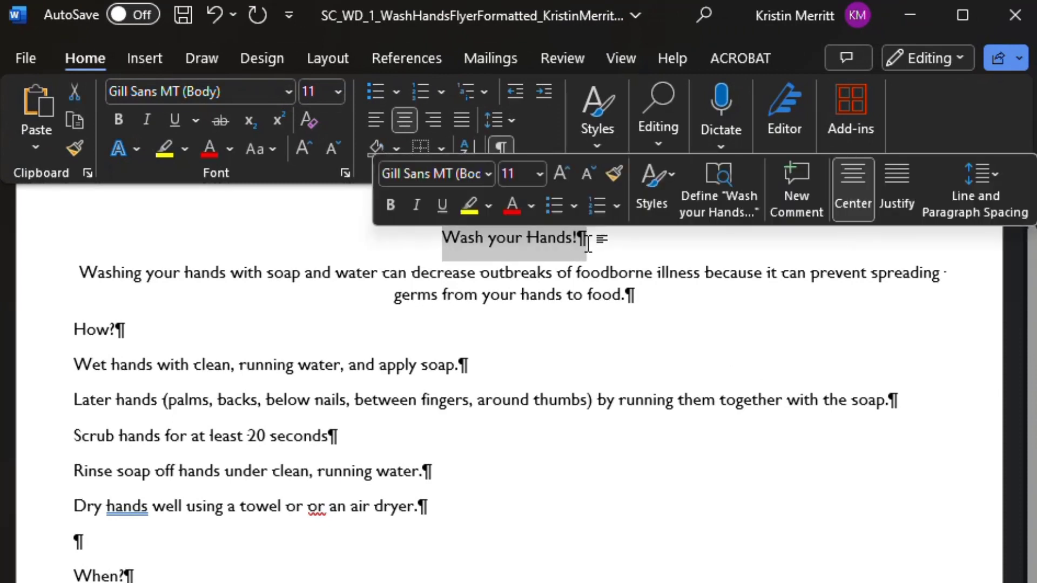
left_click(539, 174)
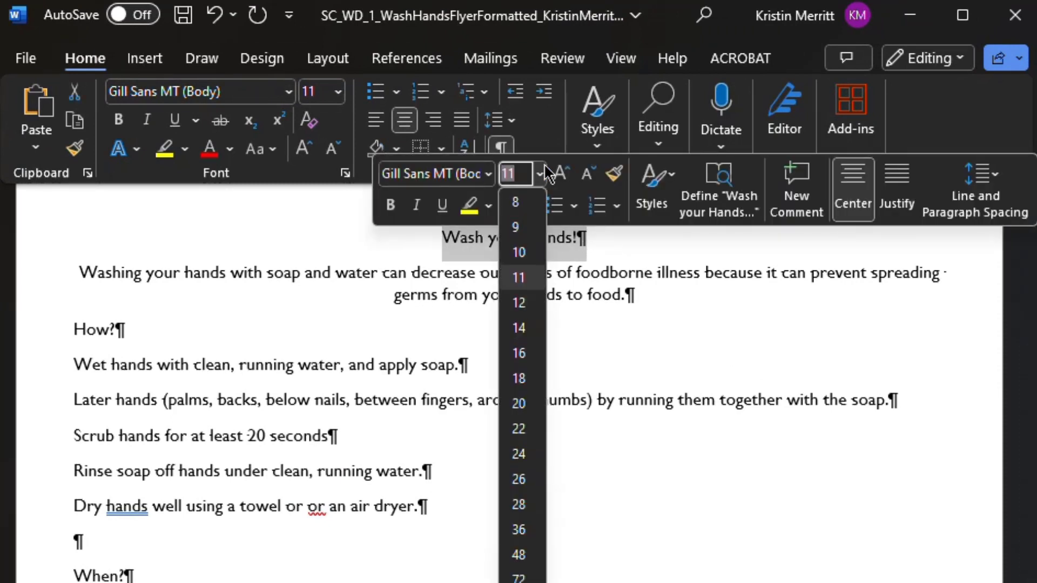
left_click(513, 531)
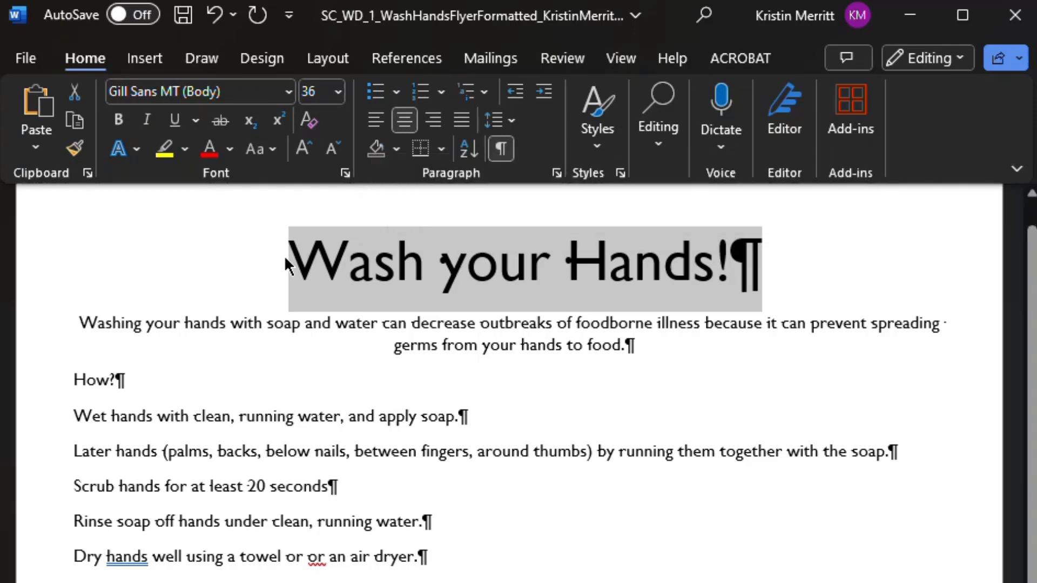
- Change the font of the "Wash your Hands!" title to Rockwell Extra Bold
left_click(289, 91)
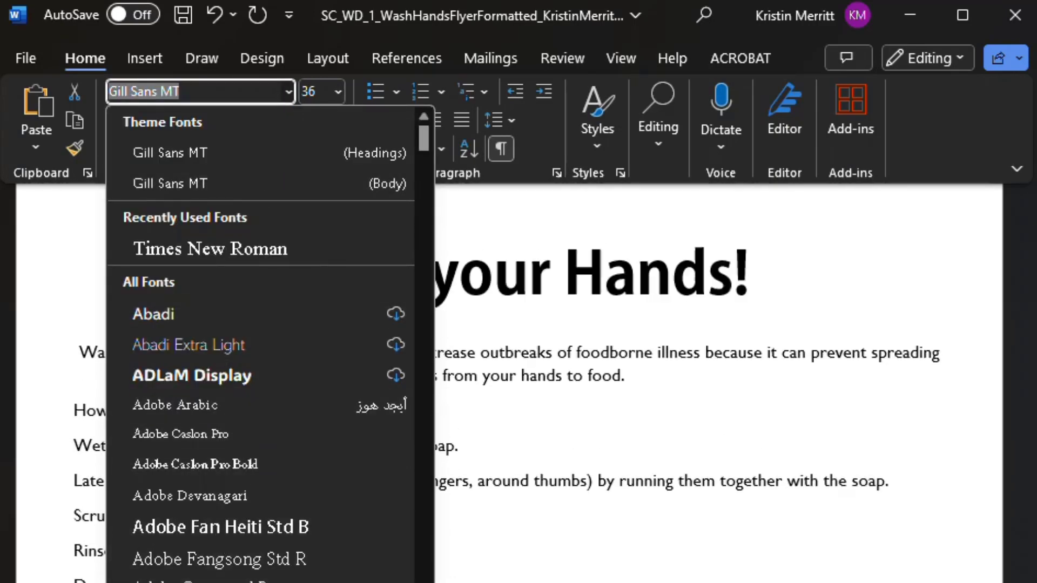
scroll(225, 521, "down", 6)
scroll(259, 346, "down", 20)
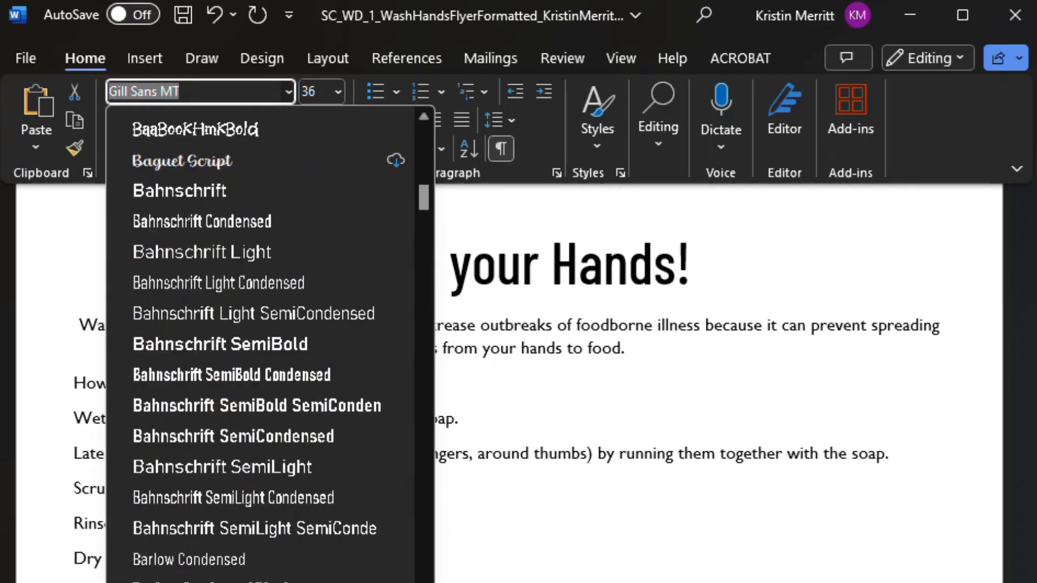
scroll(259, 346, "down", 20)
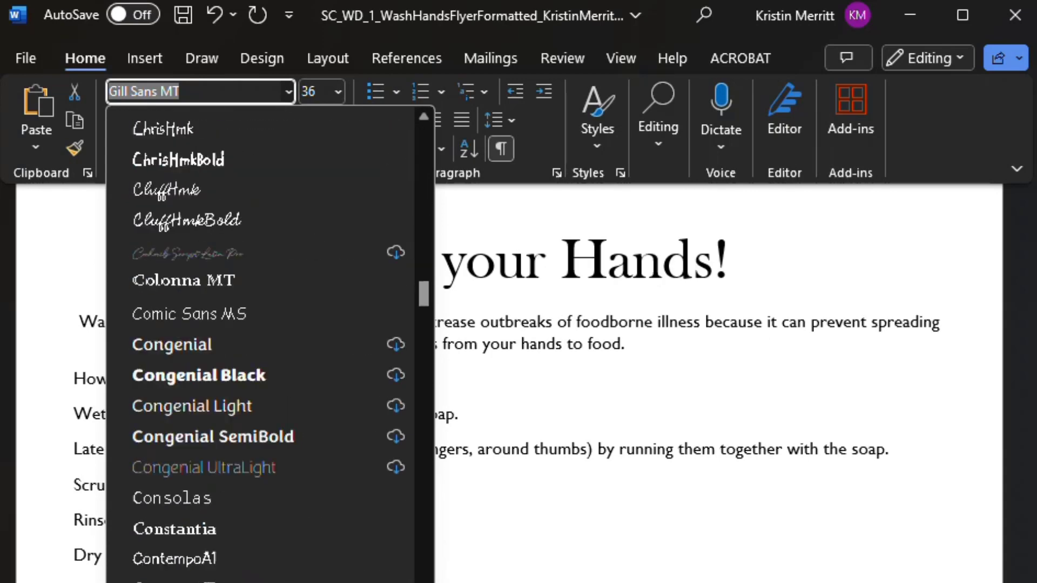
scroll(260, 346, "down", 10)
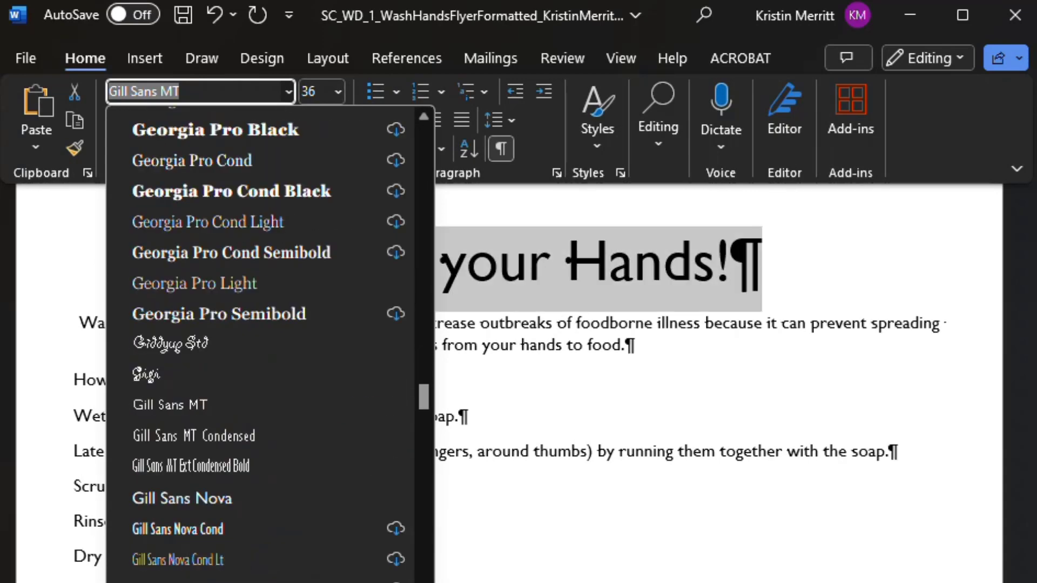
scroll(259, 346, "down", 8)
scroll(259, 346, "down", 20)
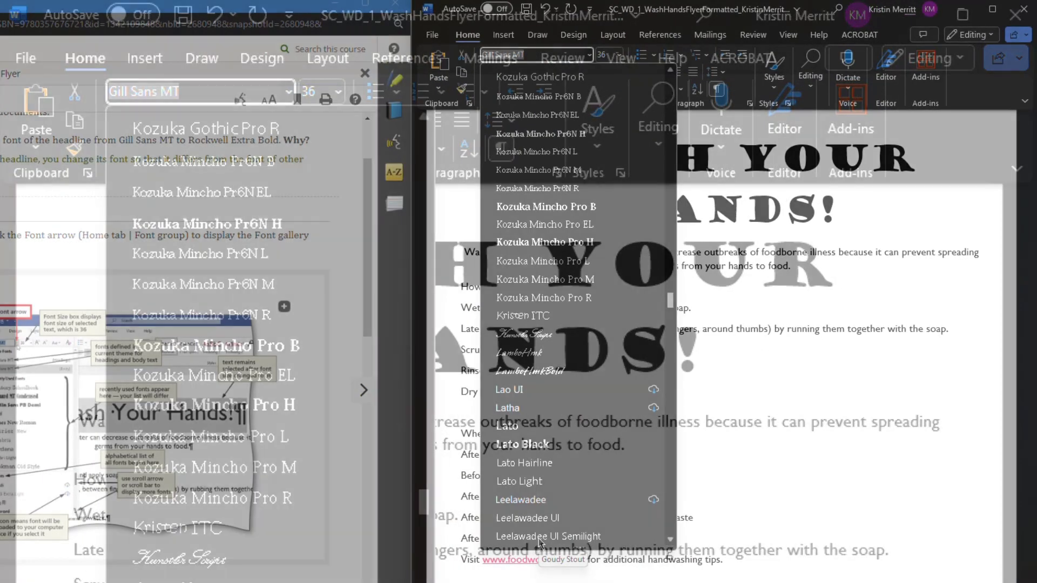
scroll(539, 535, "down", 20)
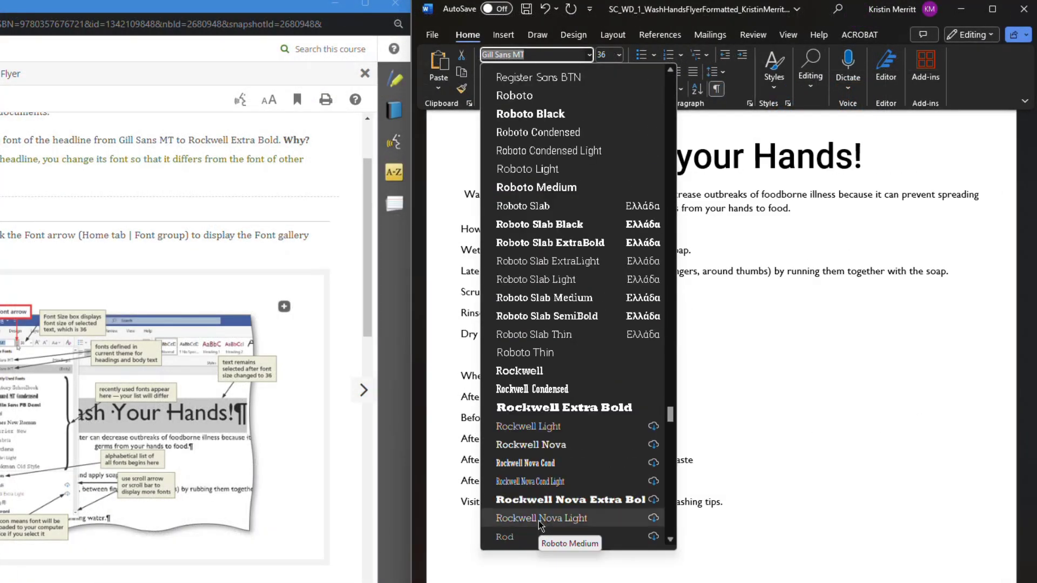
left_click(547, 408)
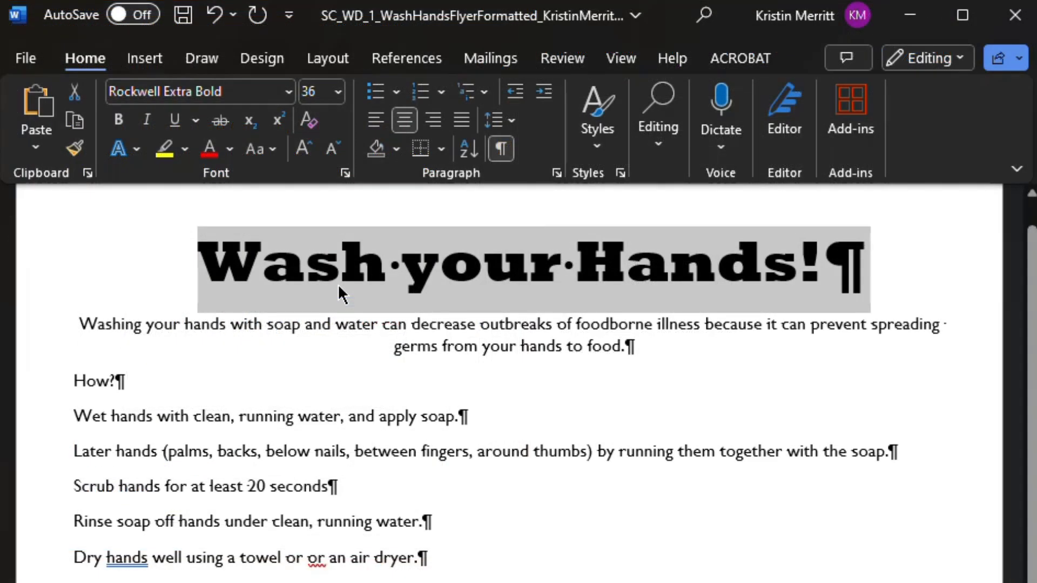
- Convert the title to uppercase and apply the text effect with a white fill and red outline
left_click(271, 154)
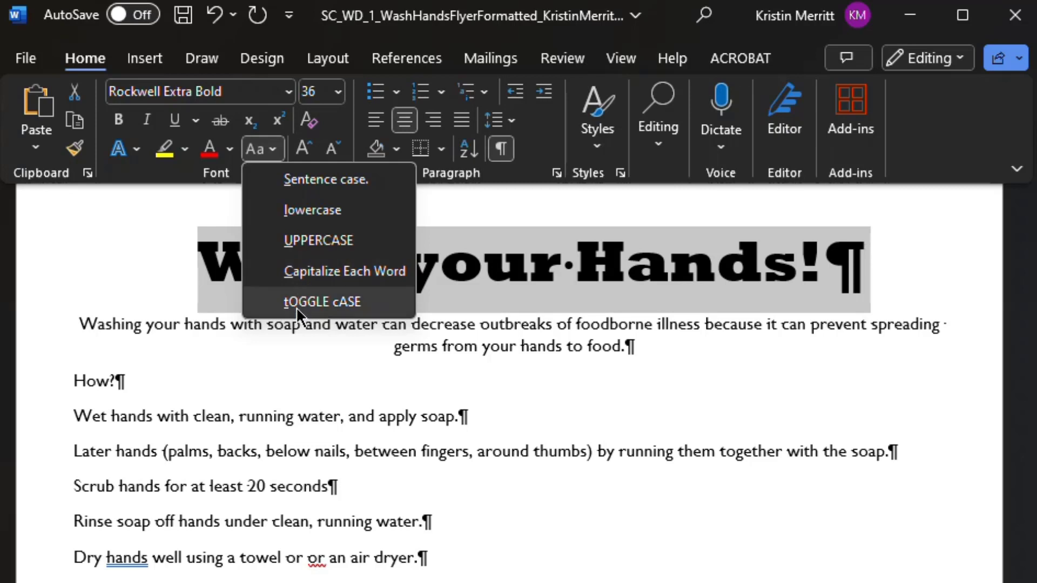
left_click(301, 243)
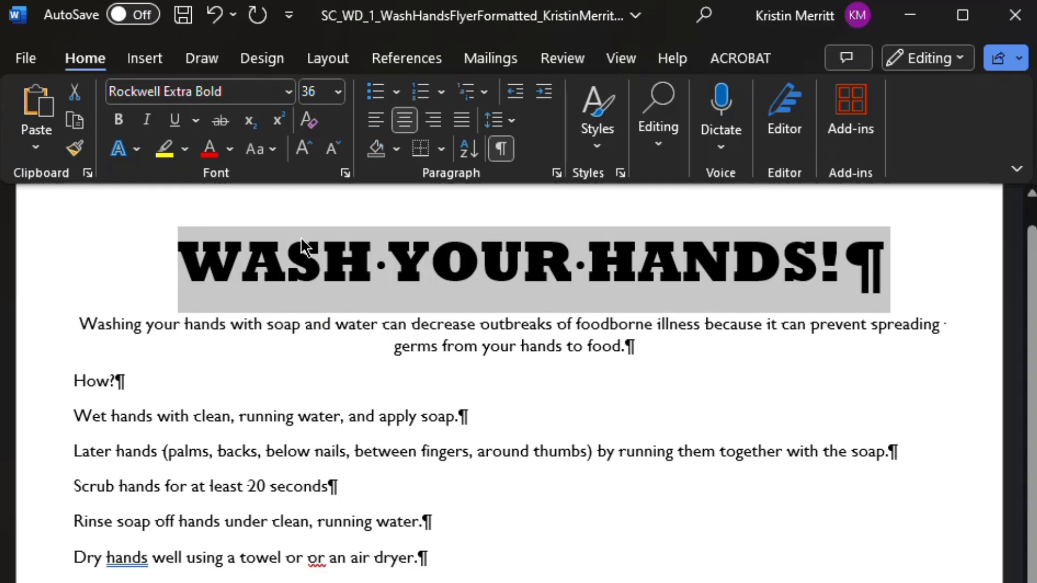
left_click(138, 150)
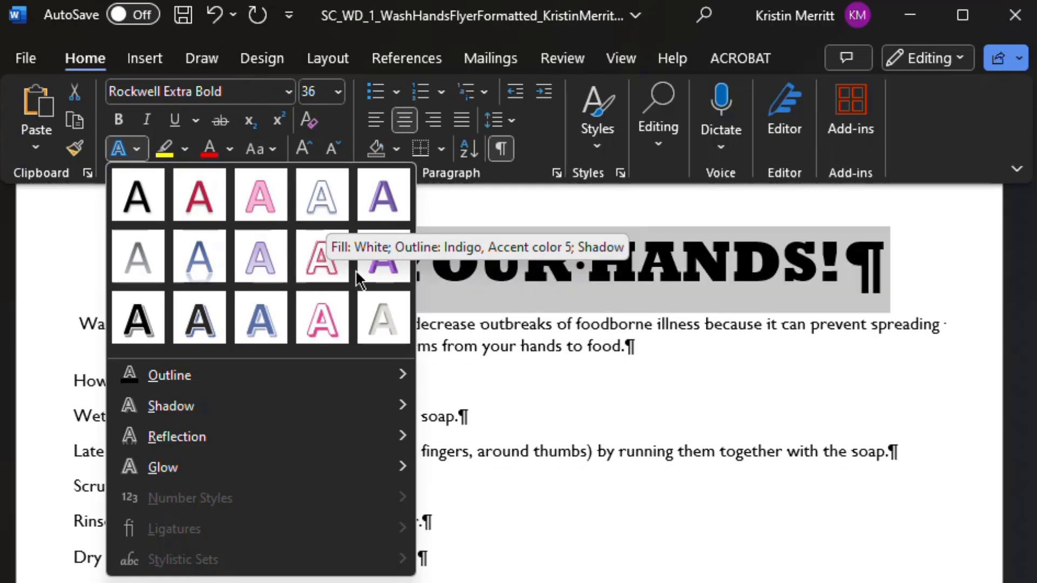
left_click(329, 261)
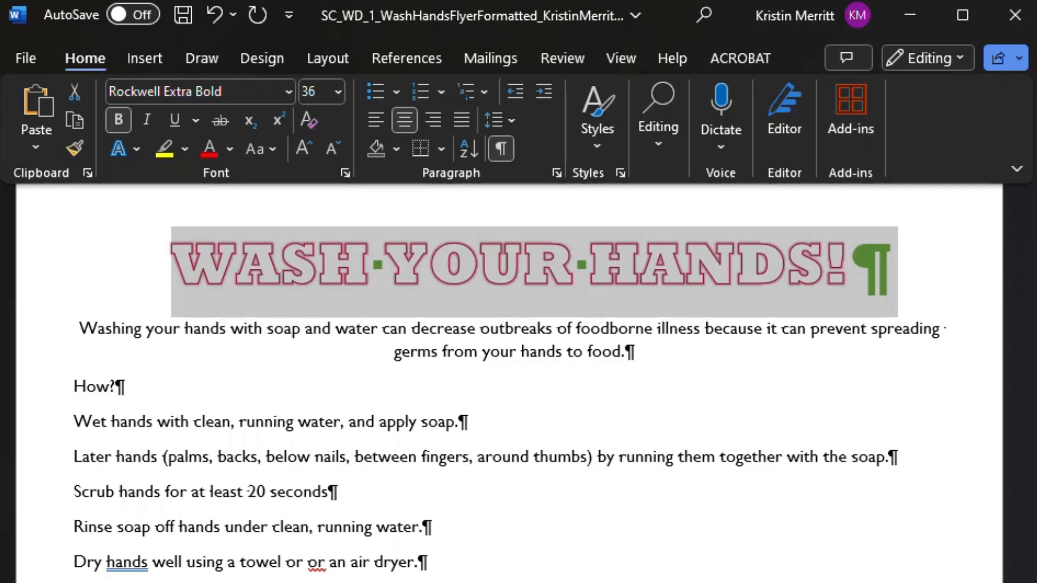
- Shade the background of the title paragraph with the darker purple theme color
left_click(174, 268)
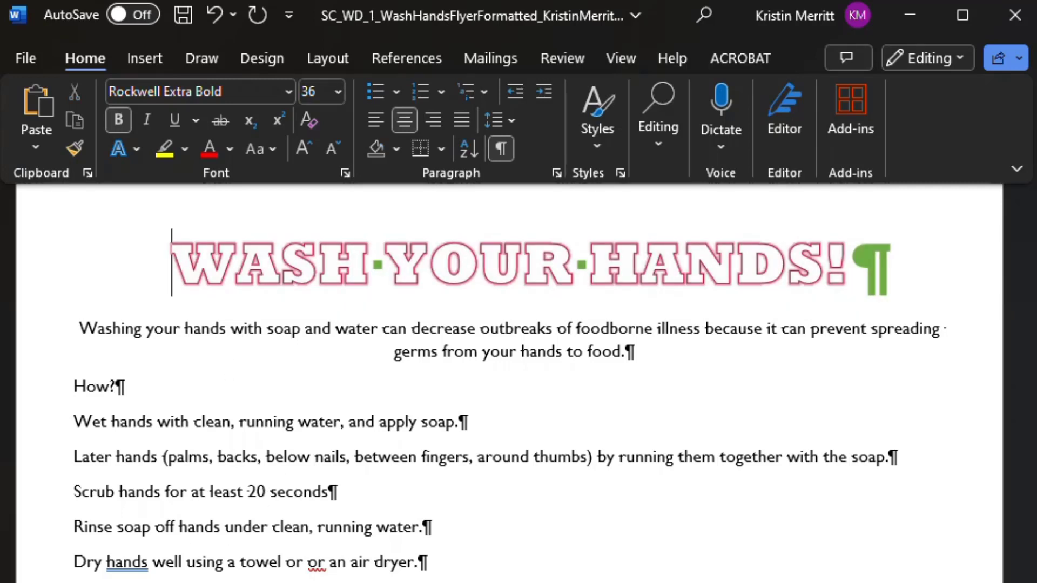
left_click(185, 273)
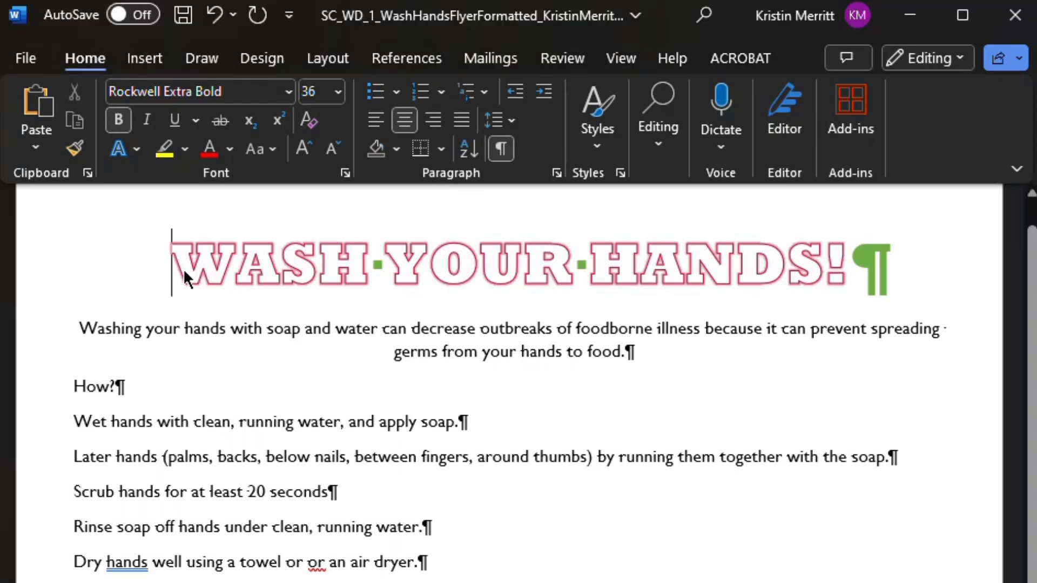
left_click(397, 150)
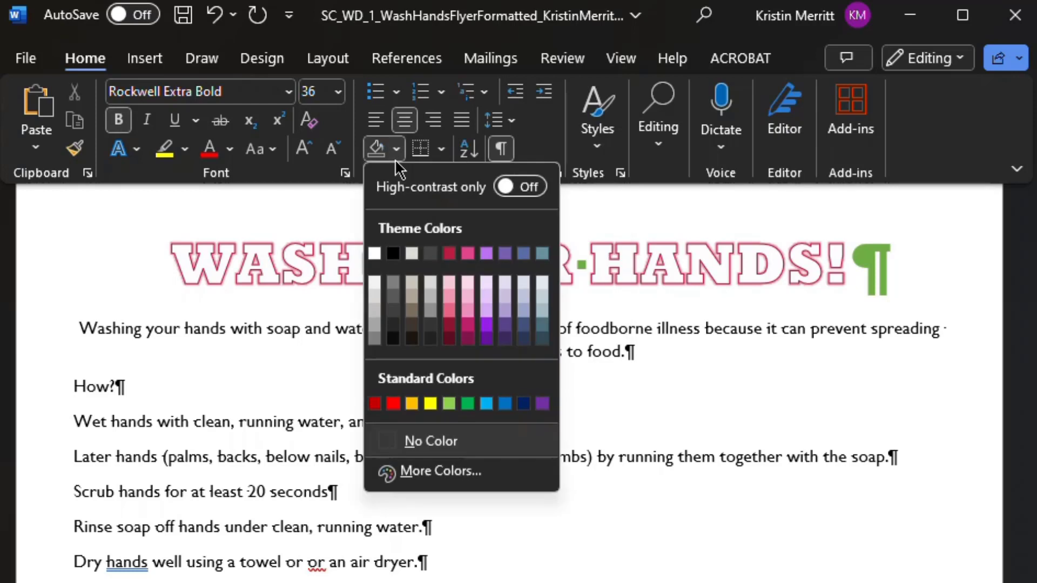
left_click(505, 325)
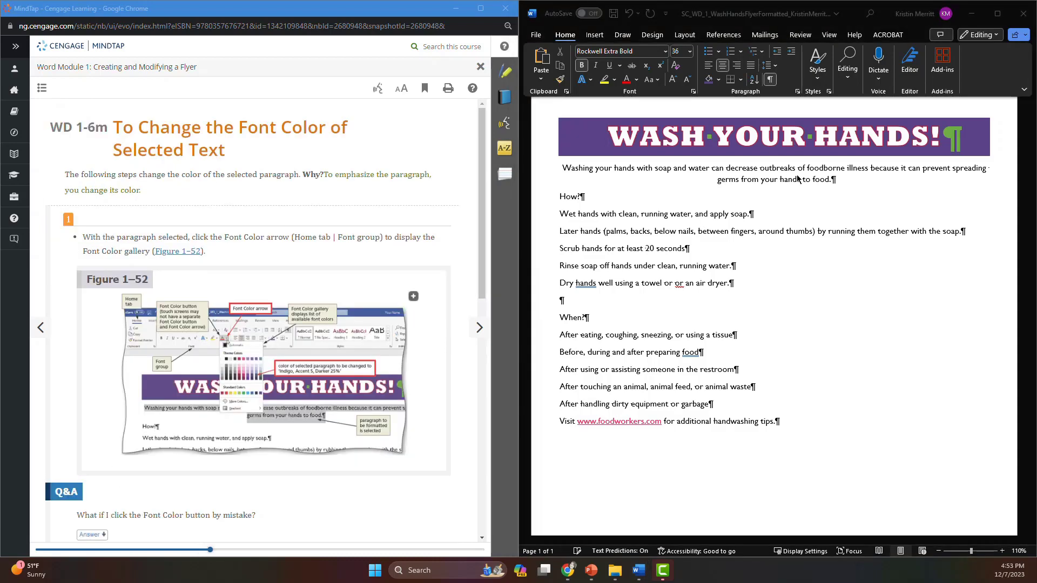
- Set the font color of the introductory paragraph beneath the title to Indigo, Accent 5, Darker 25%
left_click(834, 180)
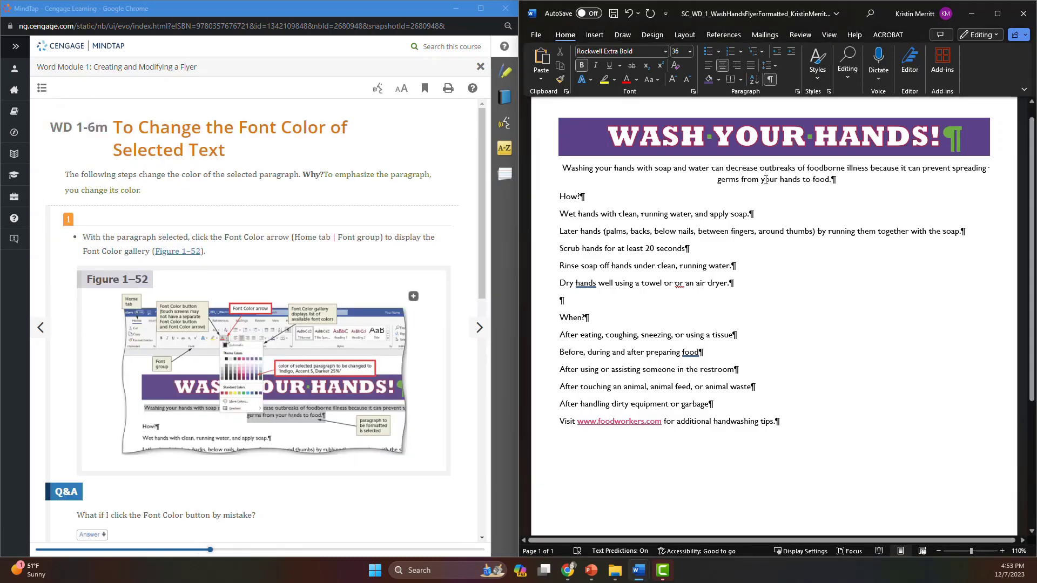
left_click(835, 181)
left_click_drag(834, 180, 571, 167)
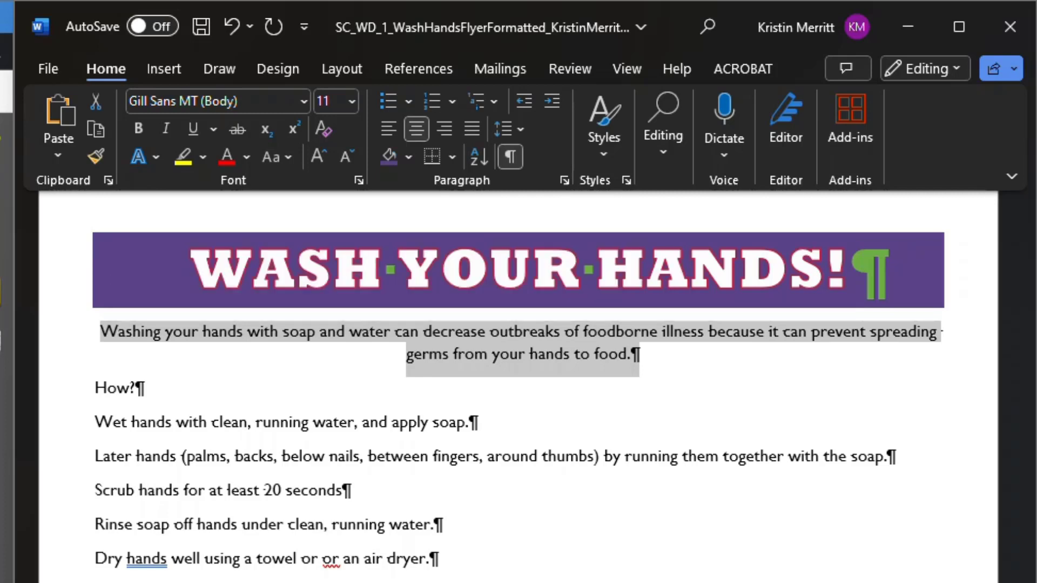
left_click(247, 157)
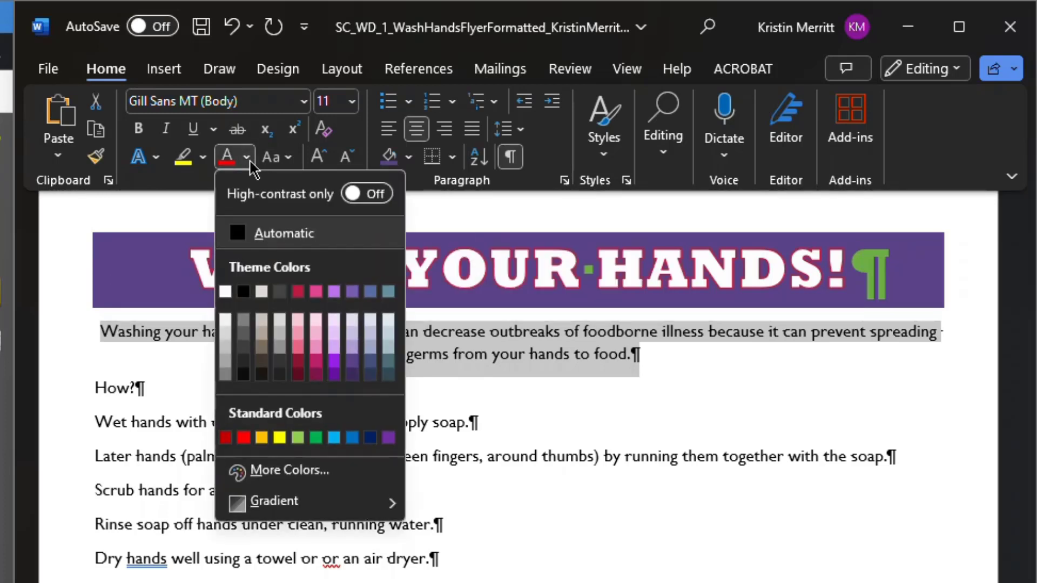
left_click(371, 362)
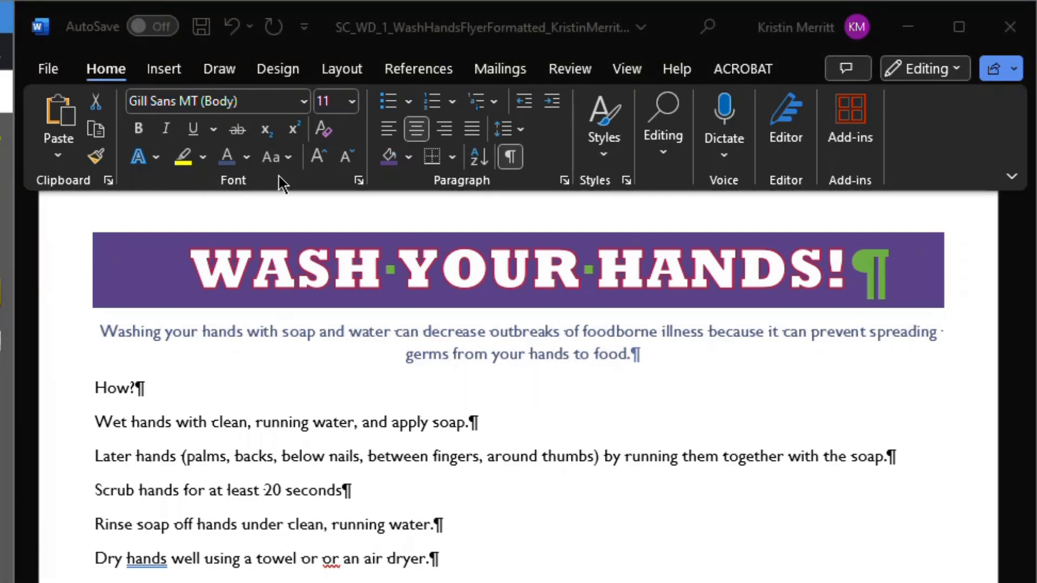
- Increase the font size of the introductory paragraph to 22 and deselect the text
left_click(353, 106)
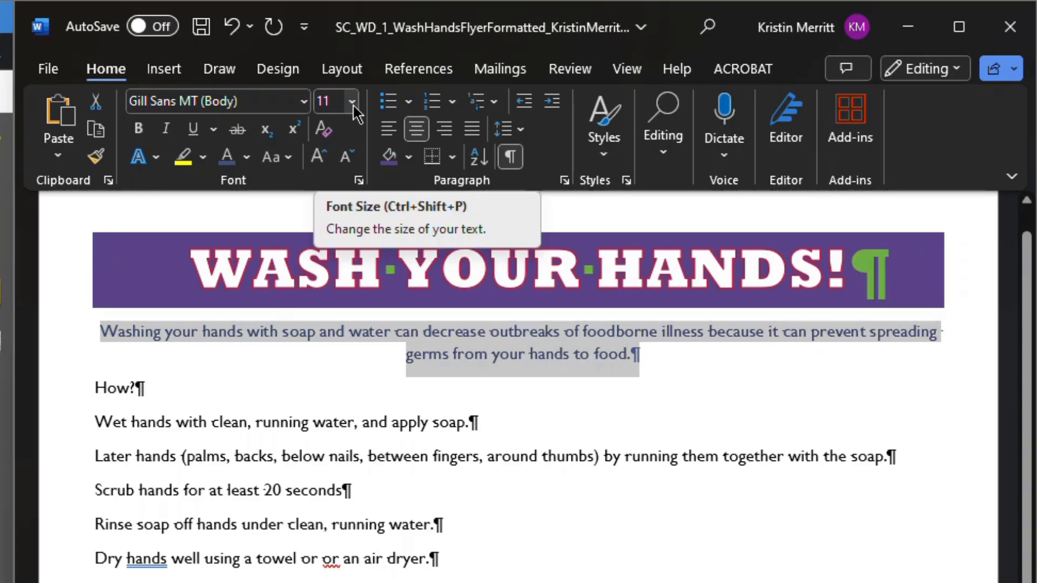
left_click(352, 102)
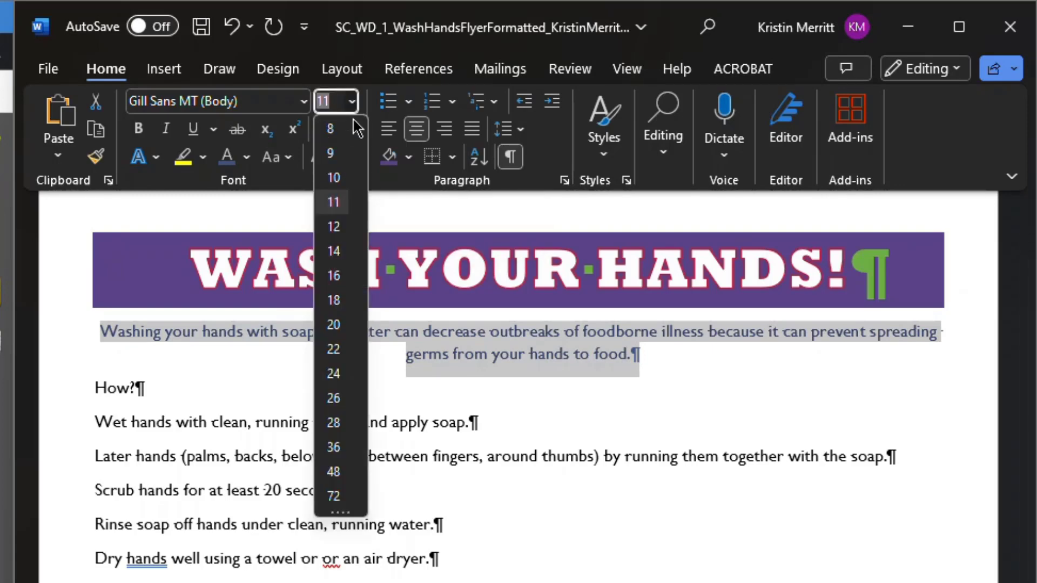
left_click(341, 355)
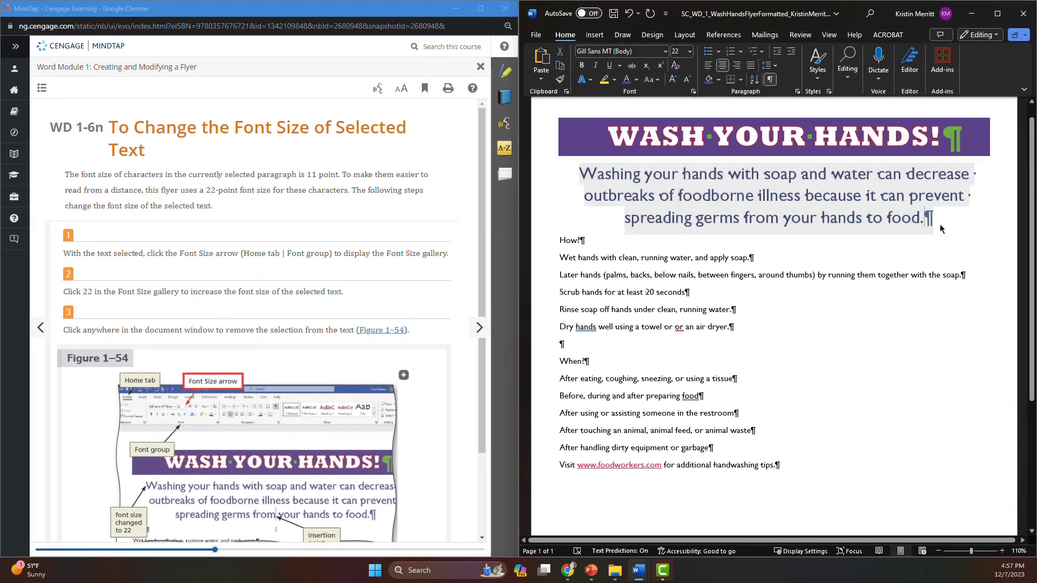
left_click(935, 240)
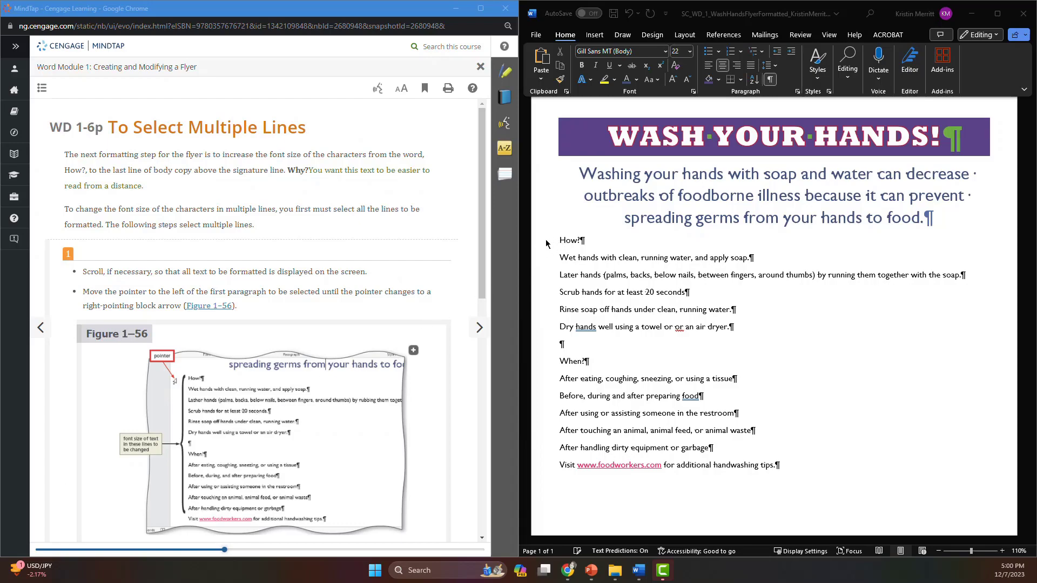
left_click(545, 244)
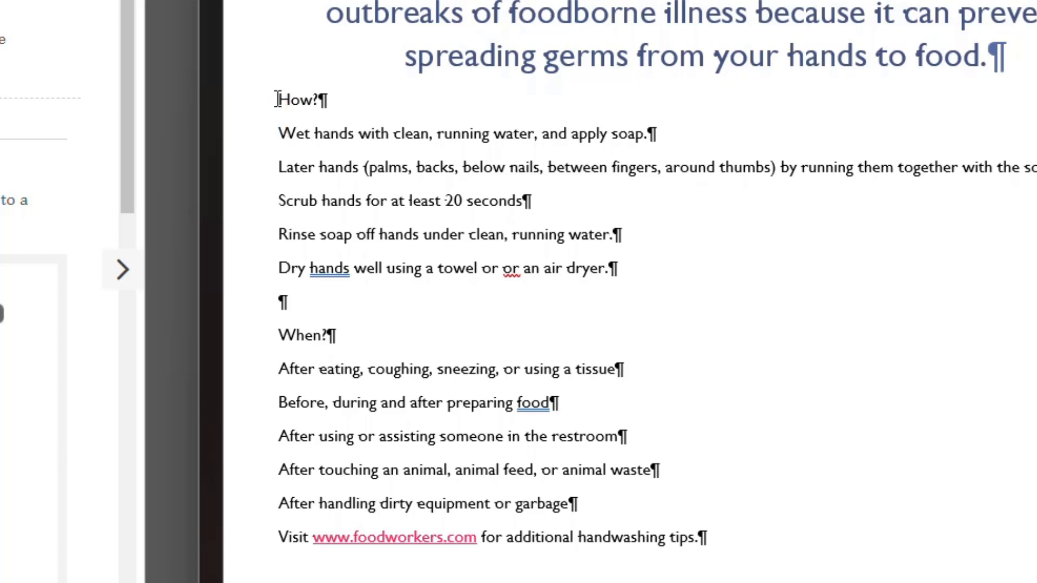
left_click_drag(238, 110, 293, 549)
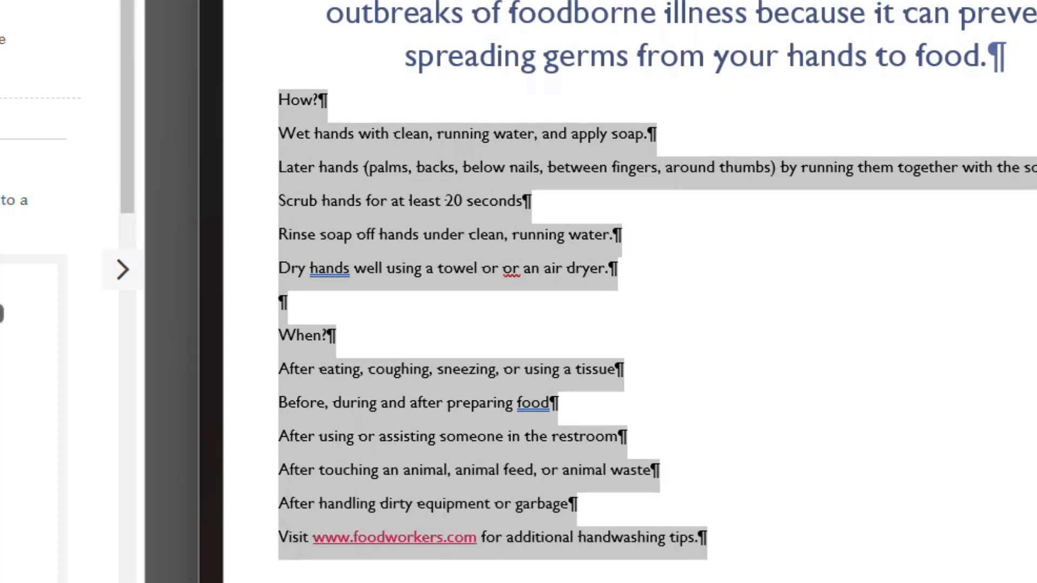
scroll(32, 292, "down", 5)
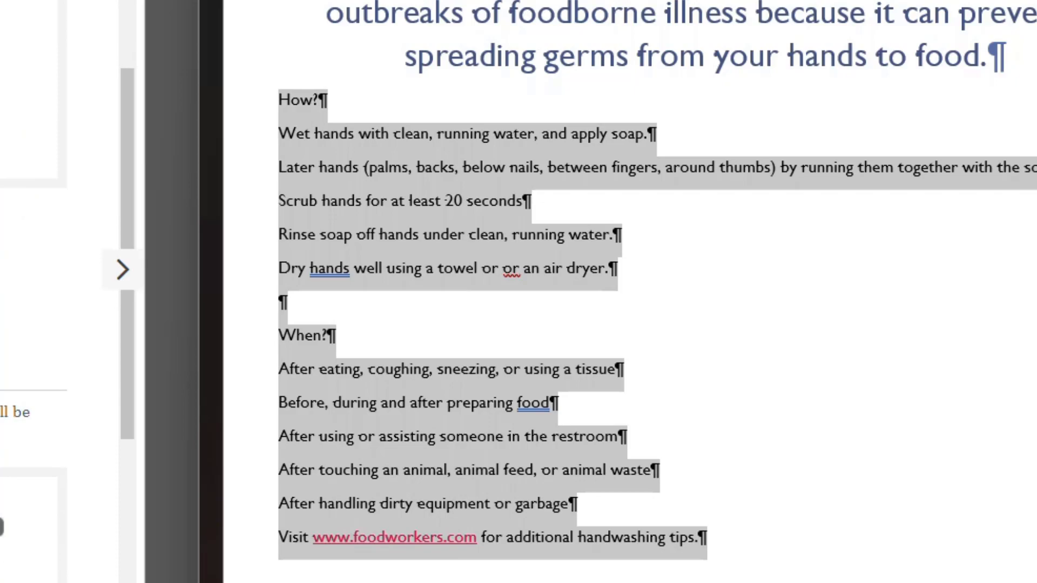
scroll(33, 292, "down", 10)
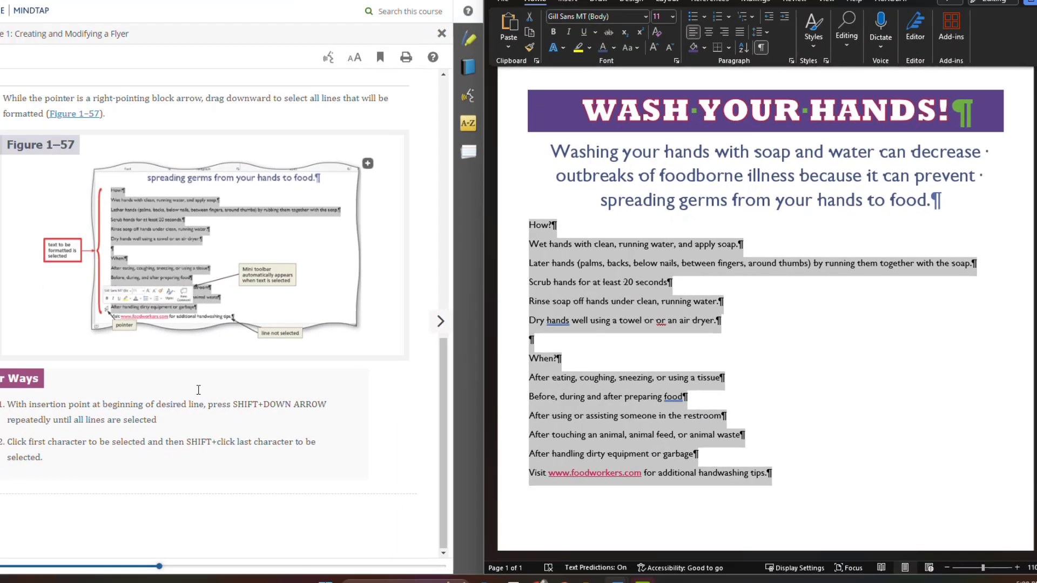
left_click(123, 270)
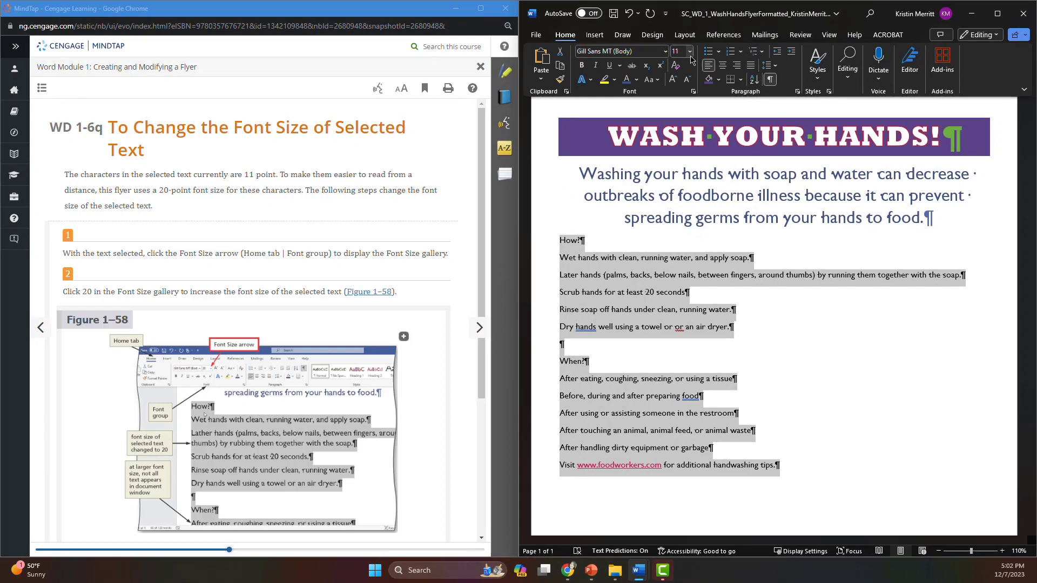
left_click(690, 51)
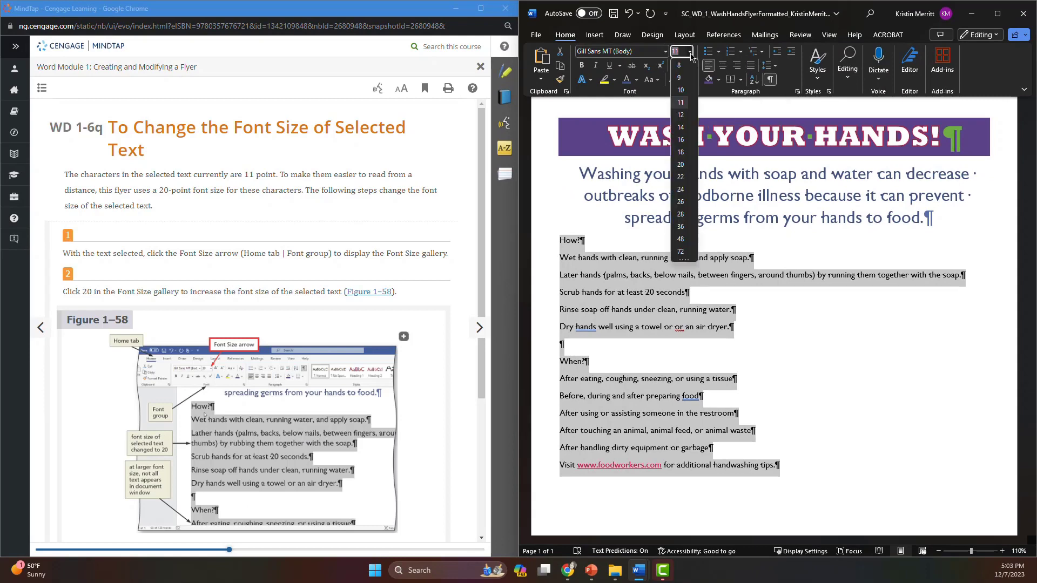
left_click(687, 169)
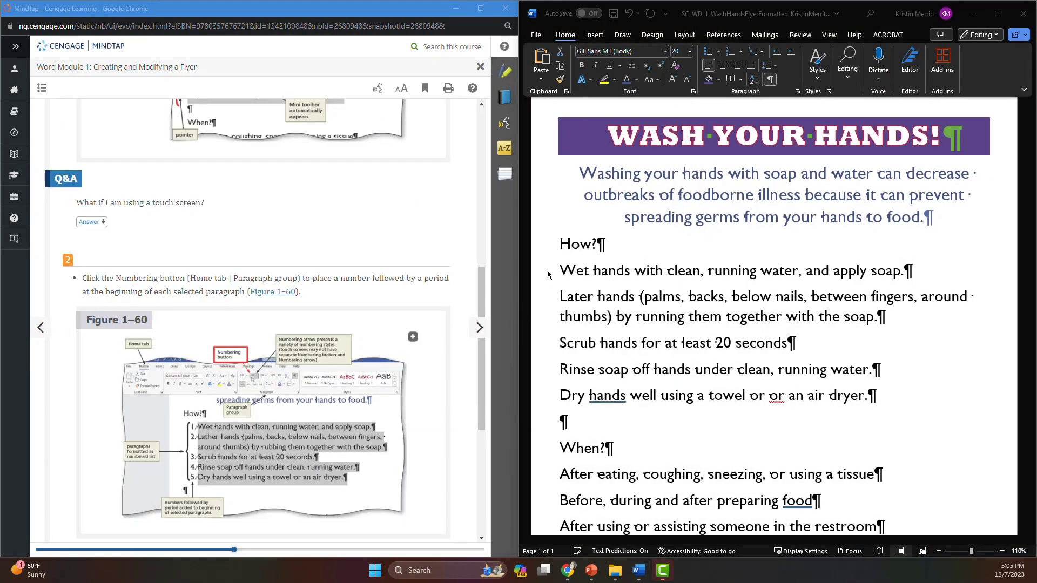
- Format the five handwashing instructions under "How?", from "Wet hands" to "Dry hands", as a numbered list
left_click(533, 275)
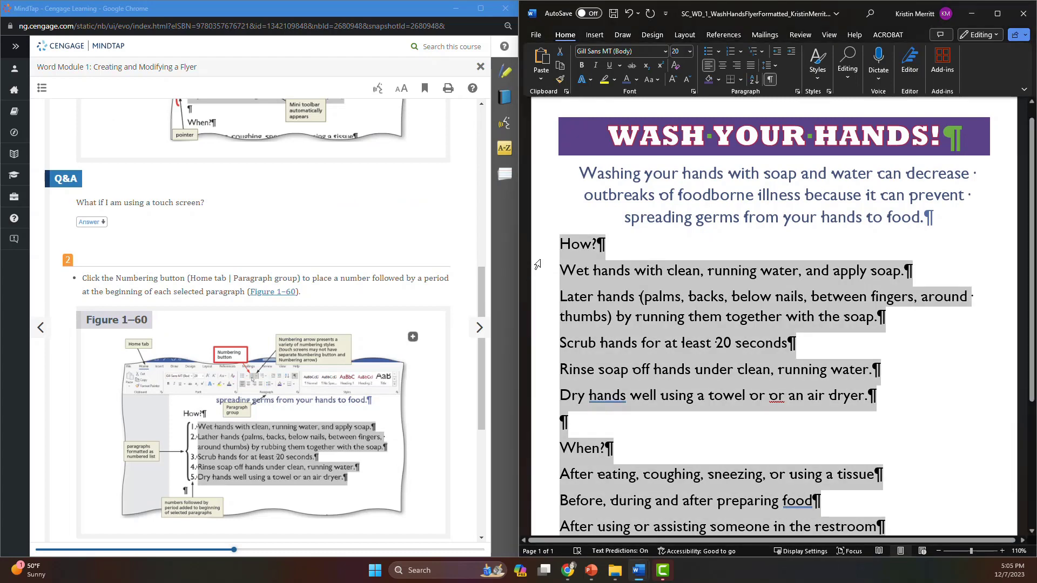
left_click(535, 259)
left_click(538, 277)
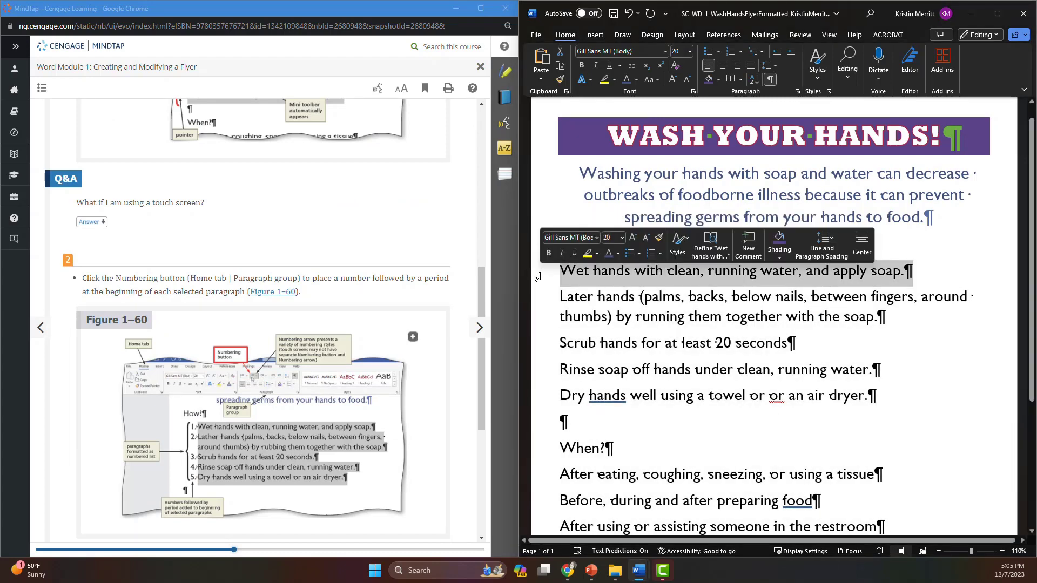
left_click_drag(537, 277, 536, 392)
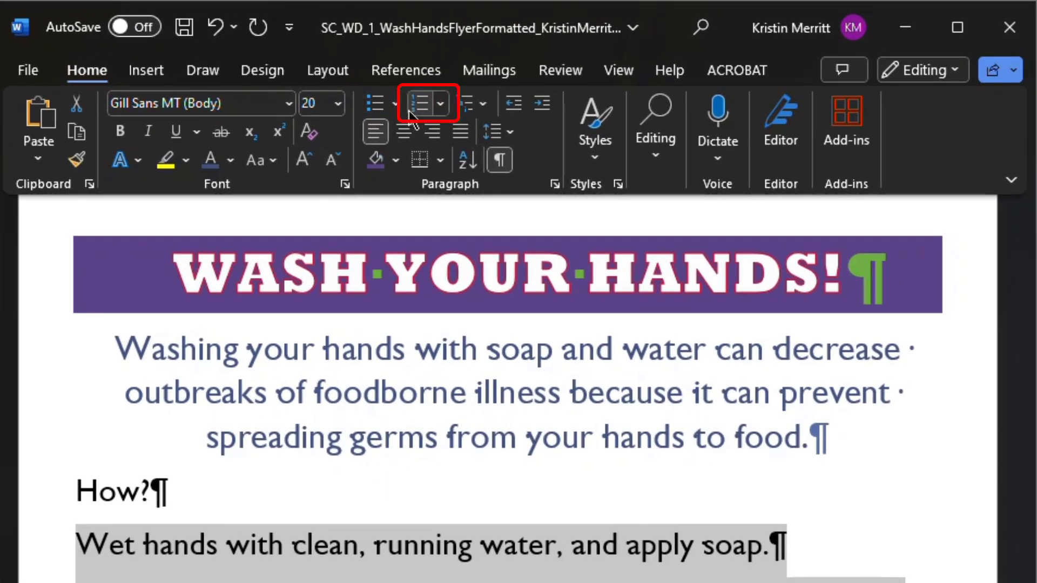
left_click(420, 104)
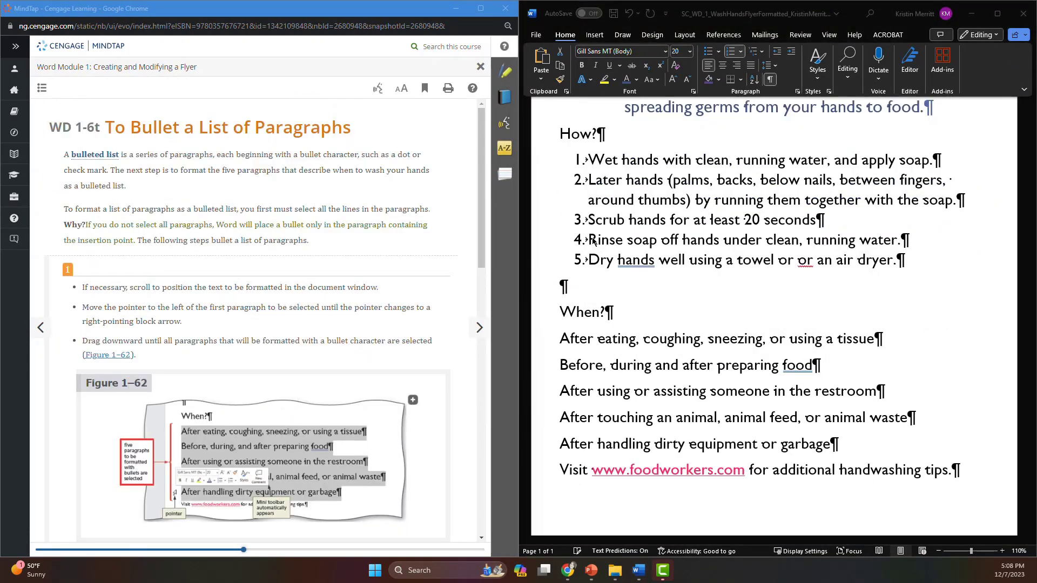
- Format the five paragraphs under "When?", from "After eating" to "After handling dirty equipment or garbage", as a round-bulleted list
left_click(557, 340)
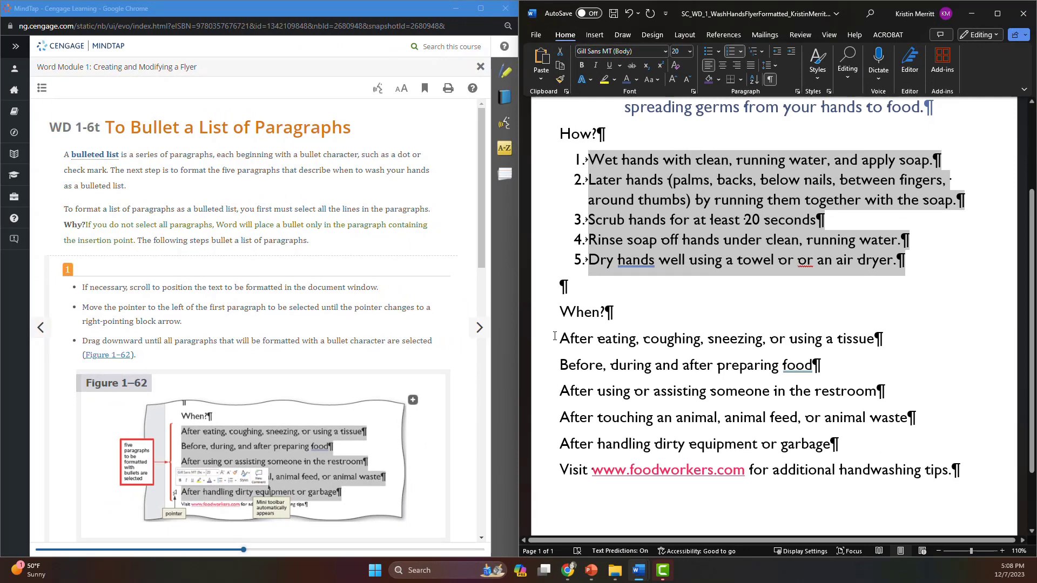
left_click(555, 336)
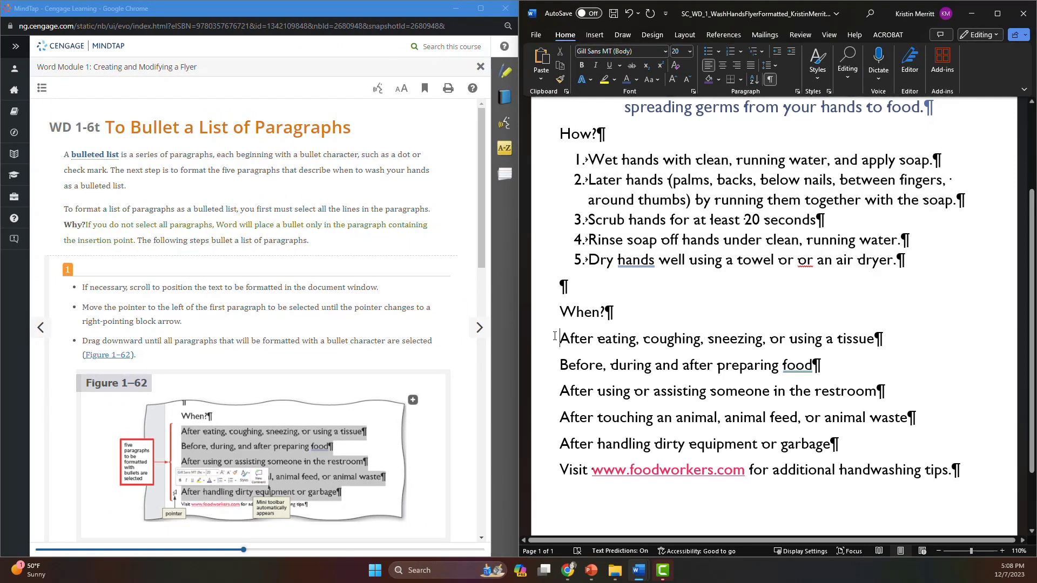
left_click_drag(555, 336, 831, 443)
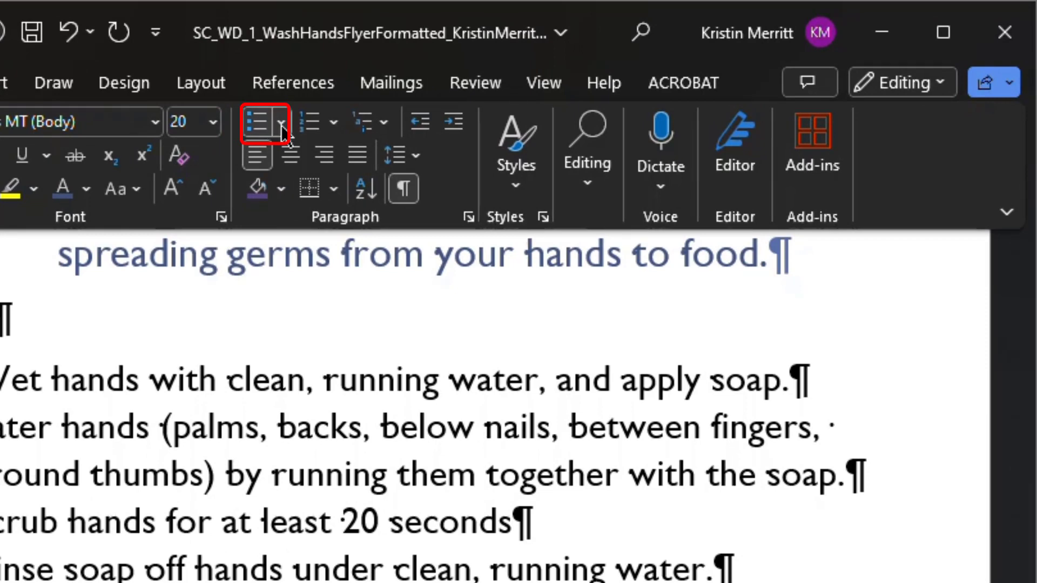
left_click(283, 126)
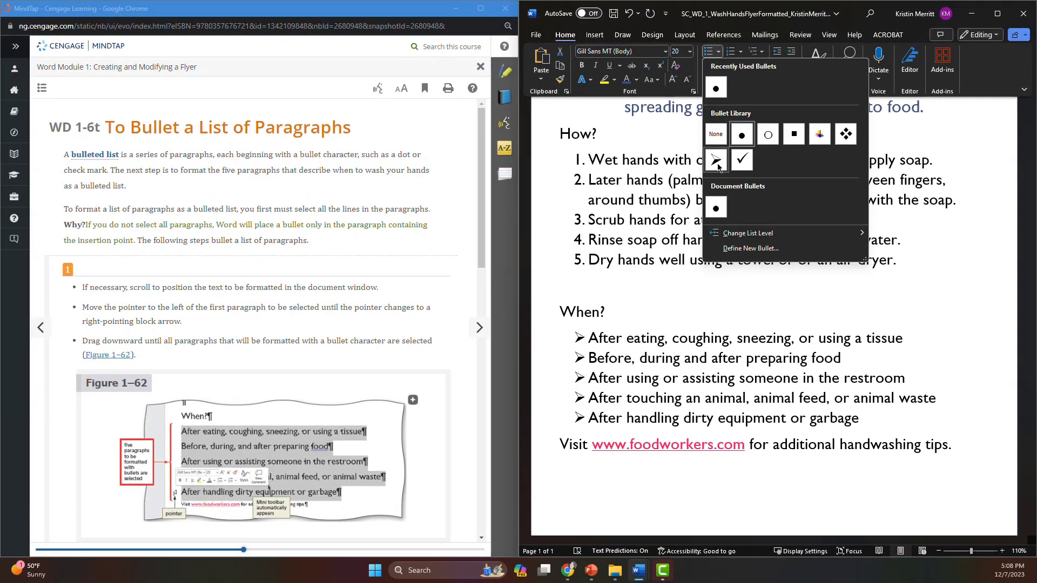
left_click(717, 88)
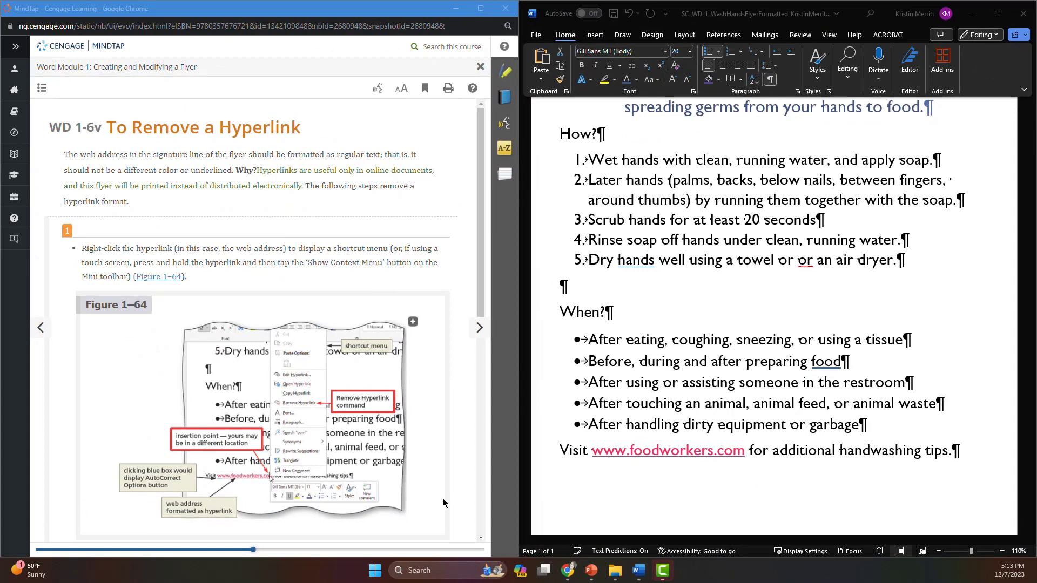
left_click(640, 478)
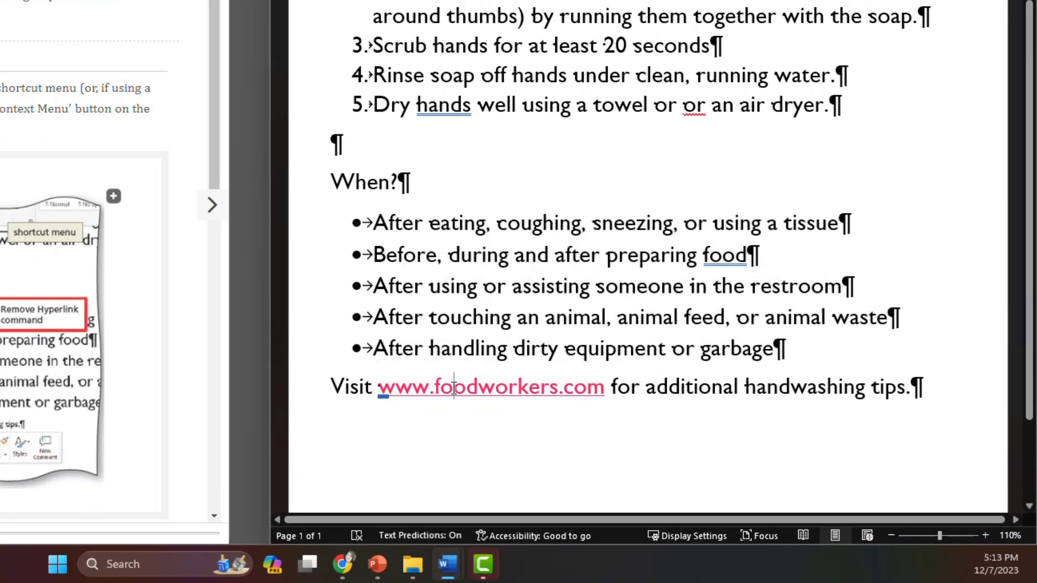
right_click(642, 452)
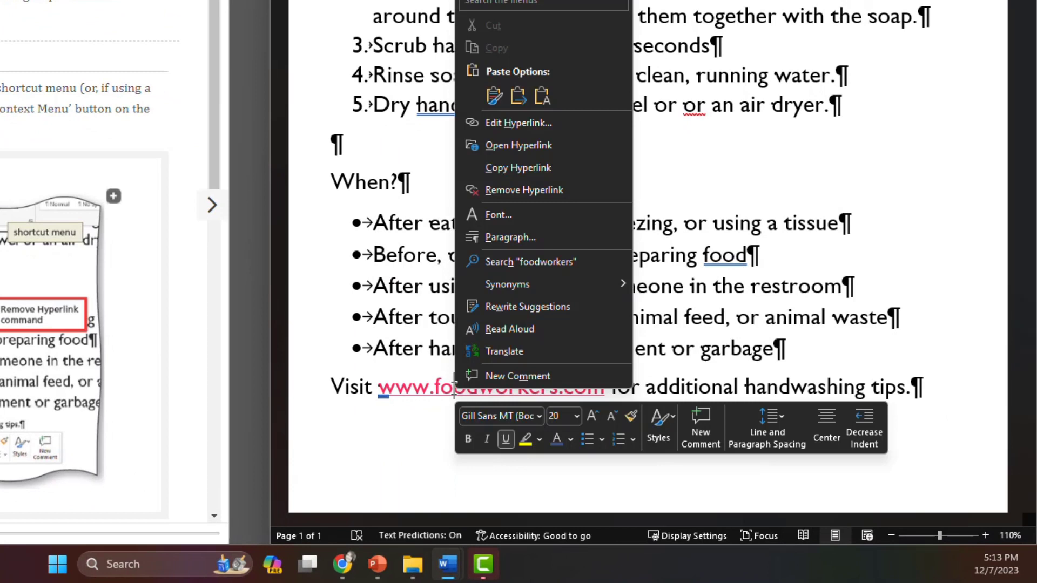
left_click(515, 190)
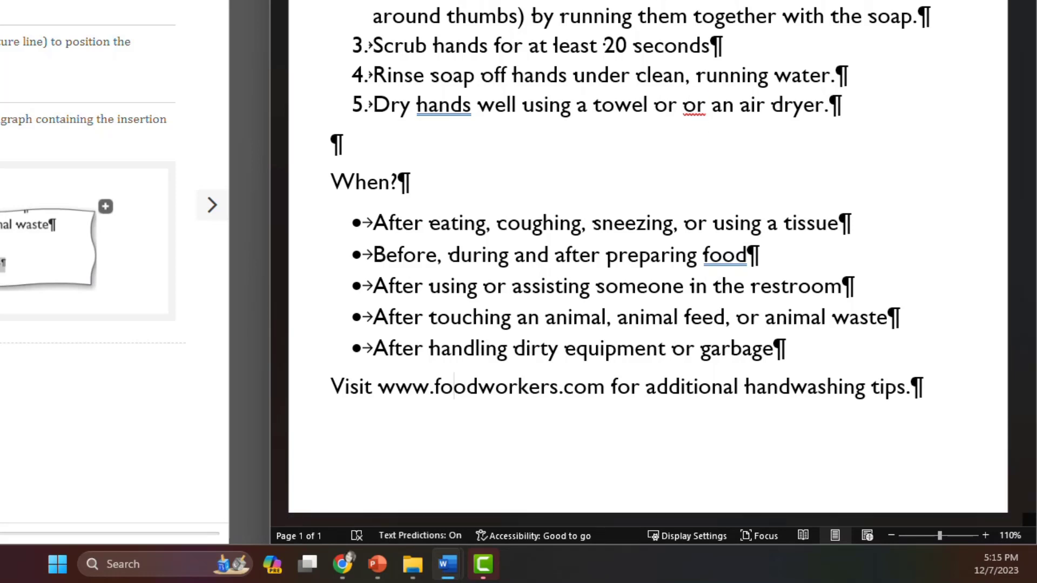
key("ctrl+m")
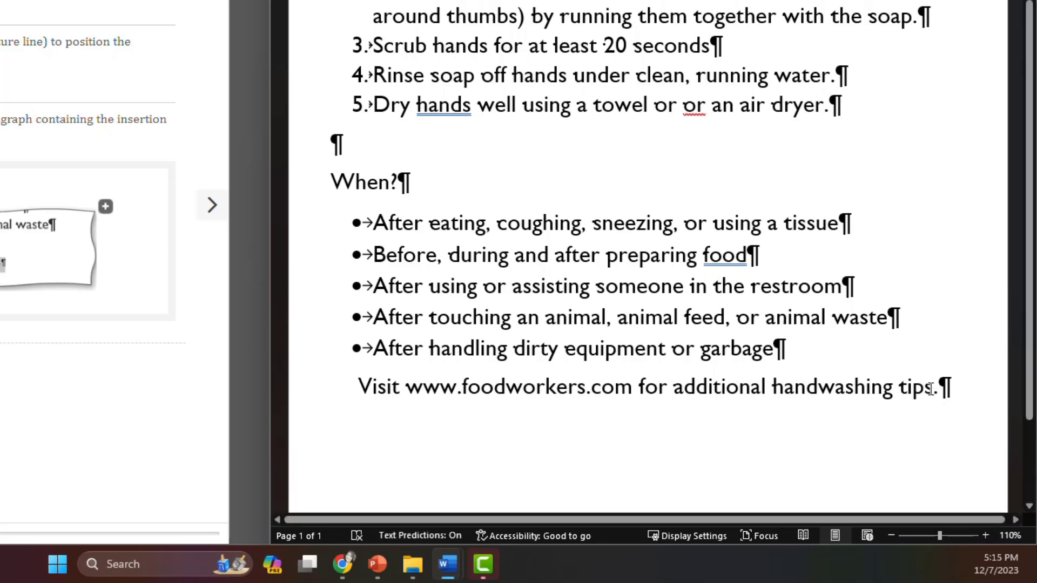
left_click_drag(940, 388, 358, 390)
left_click(548, 418)
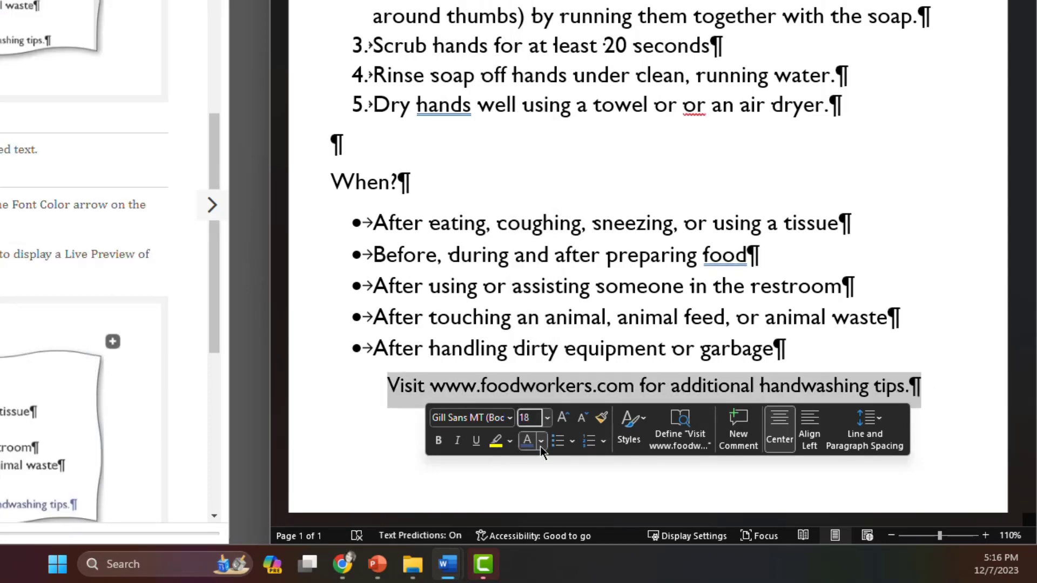
left_click(540, 446)
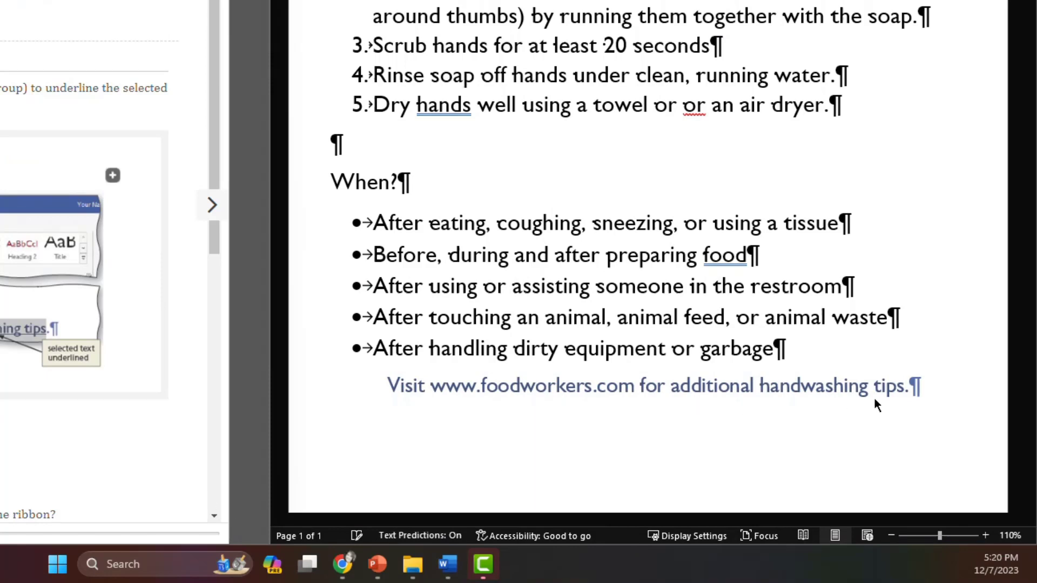
- Underline the words "additional handwashing tips" in the signature line, leaving out the period
left_click(902, 385)
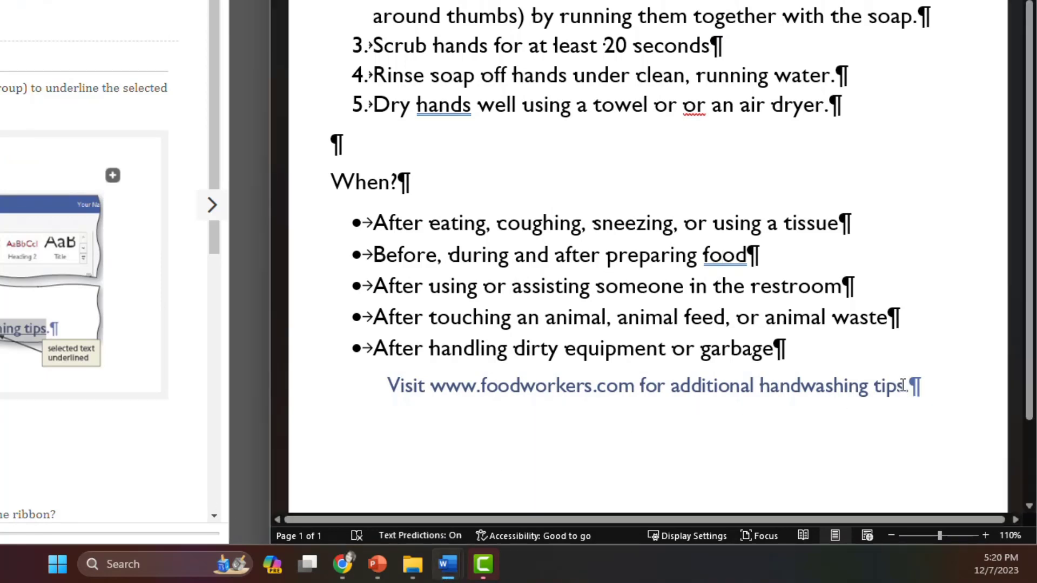
left_click_drag(902, 384, 714, 393)
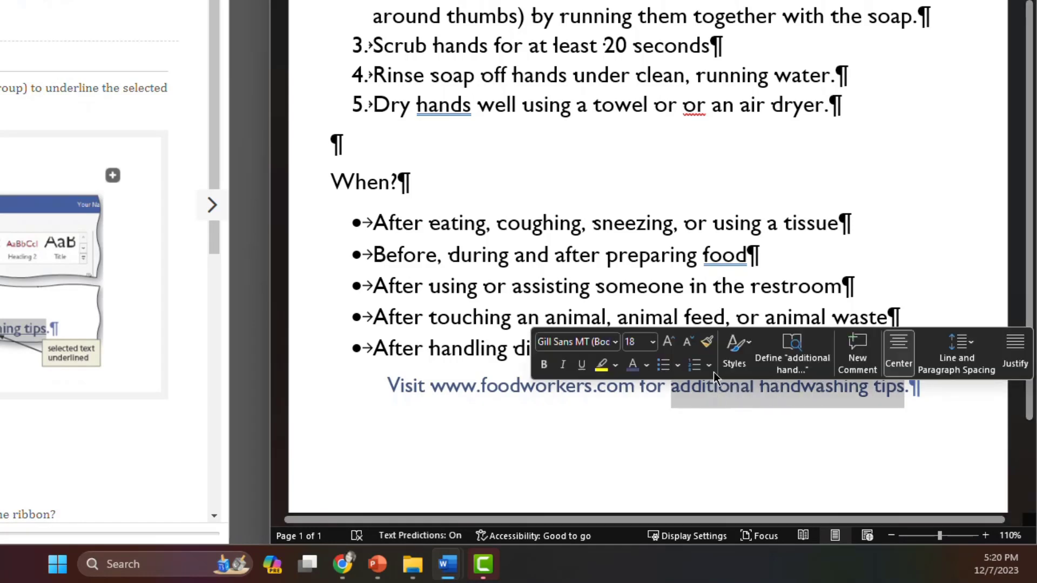
left_click(581, 370)
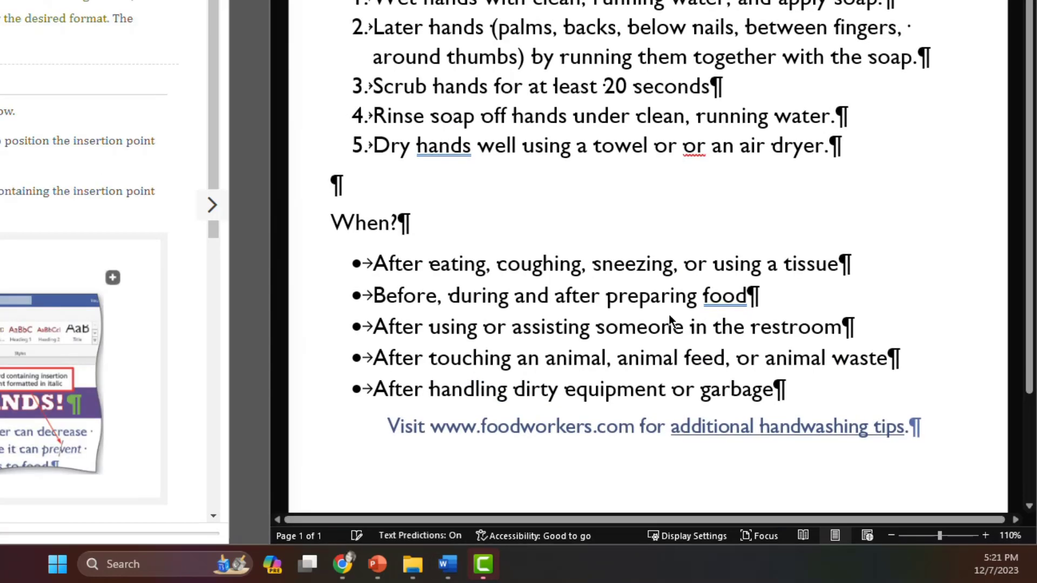
- Italicize the word "prevent" in the introductory paragraph beneath the title
scroll(669, 314, "up", 3)
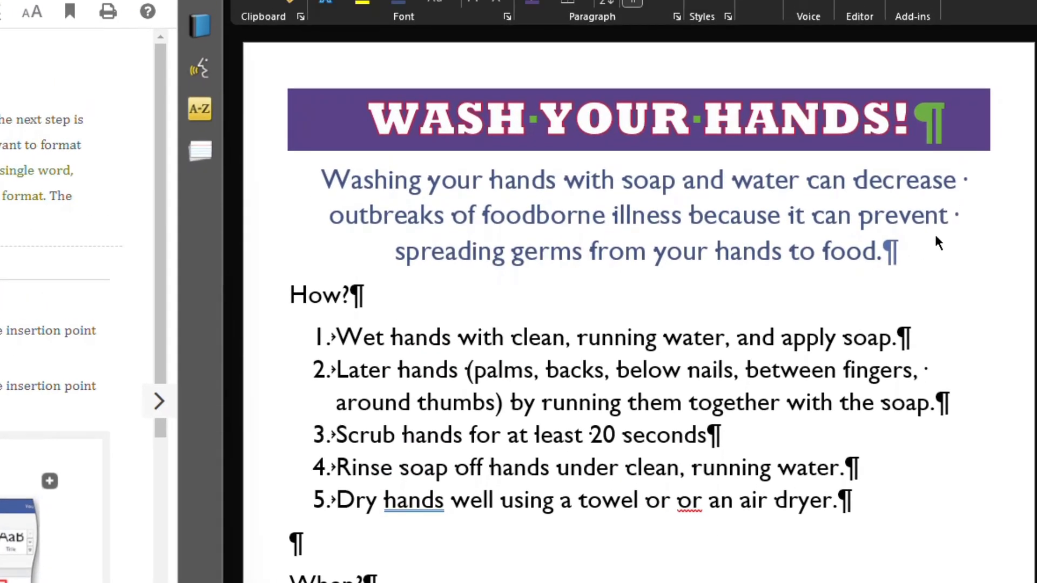
left_click_drag(951, 216, 863, 216)
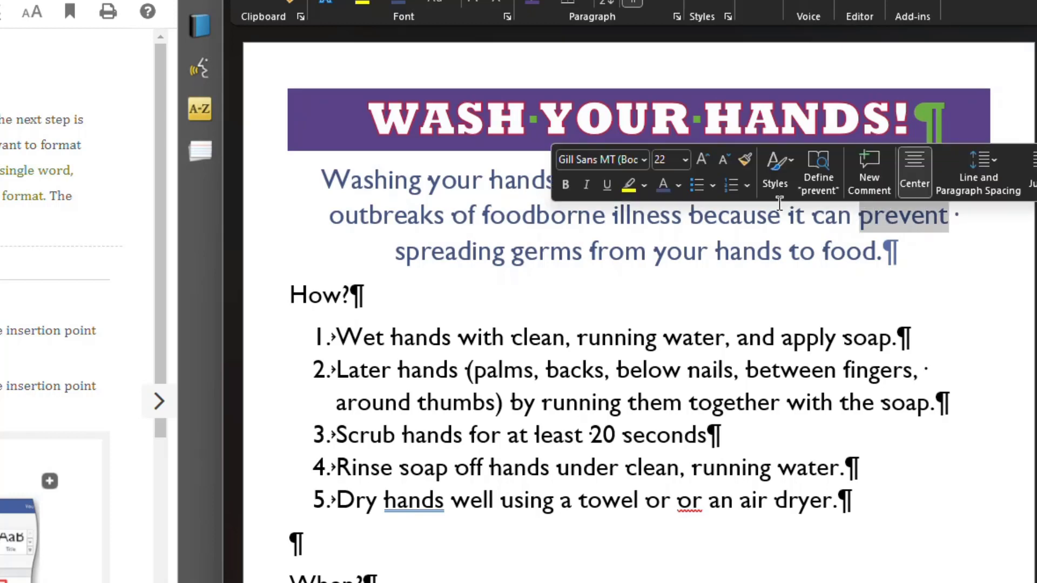
left_click(586, 186)
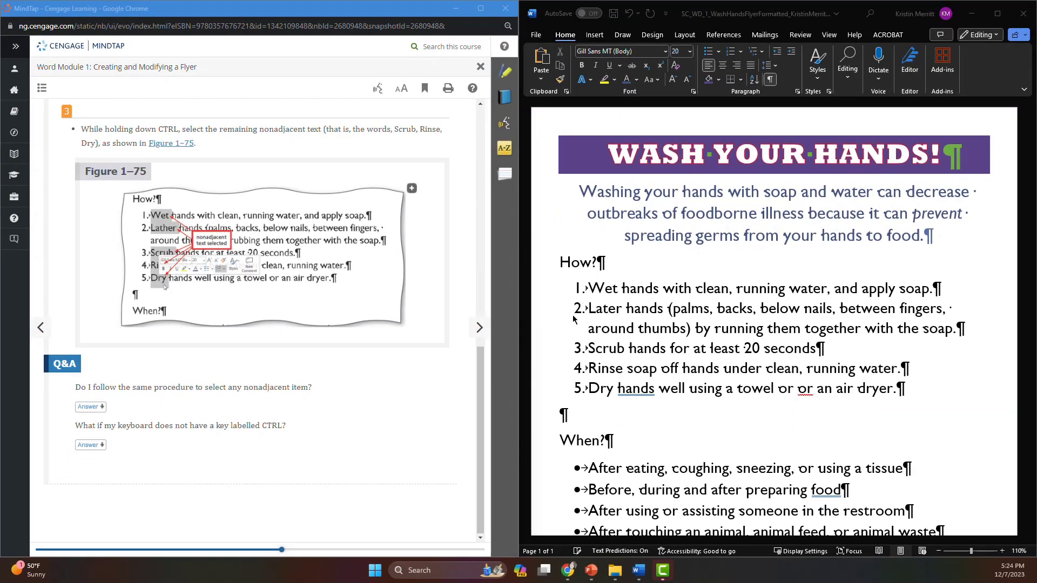
- Bold the first word of each numbered instruction together: Wet, Later, Scrub, Rinse and Dry
left_click(617, 289)
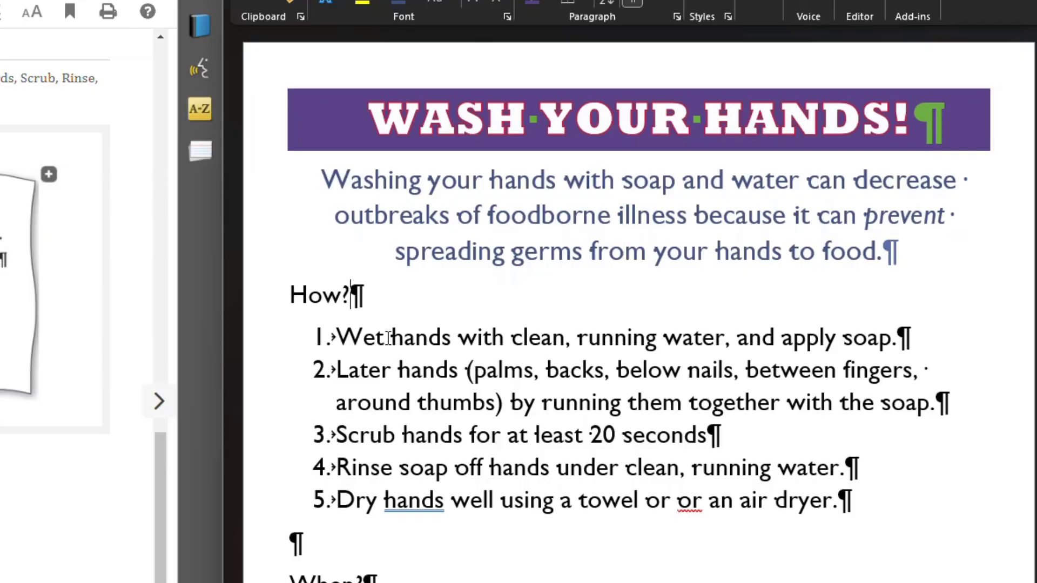
left_click_drag(620, 290, 593, 289)
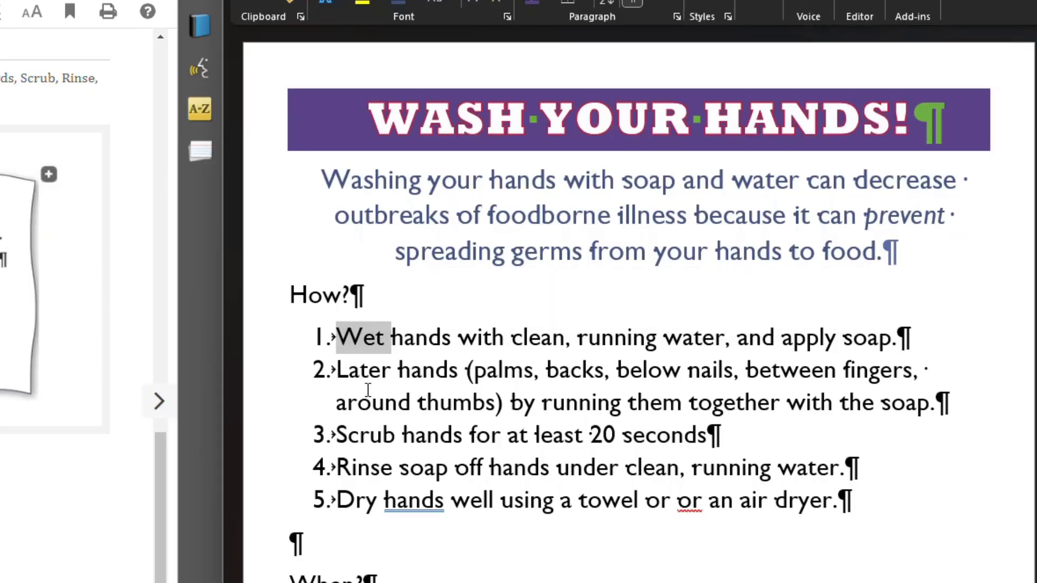
left_click_drag(393, 371, 336, 371)
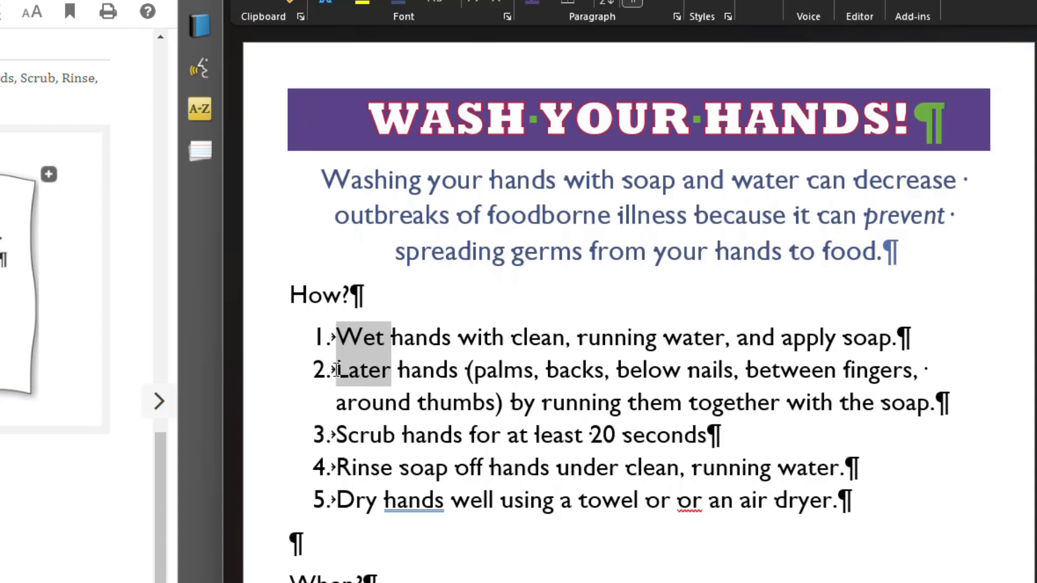
left_click_drag(396, 436, 337, 435)
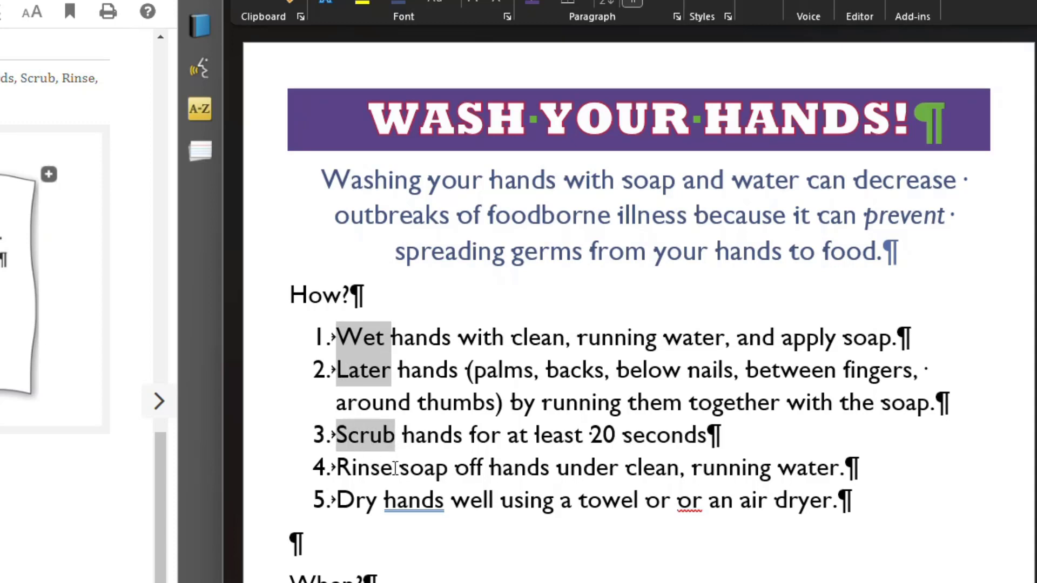
left_click_drag(395, 468, 336, 468)
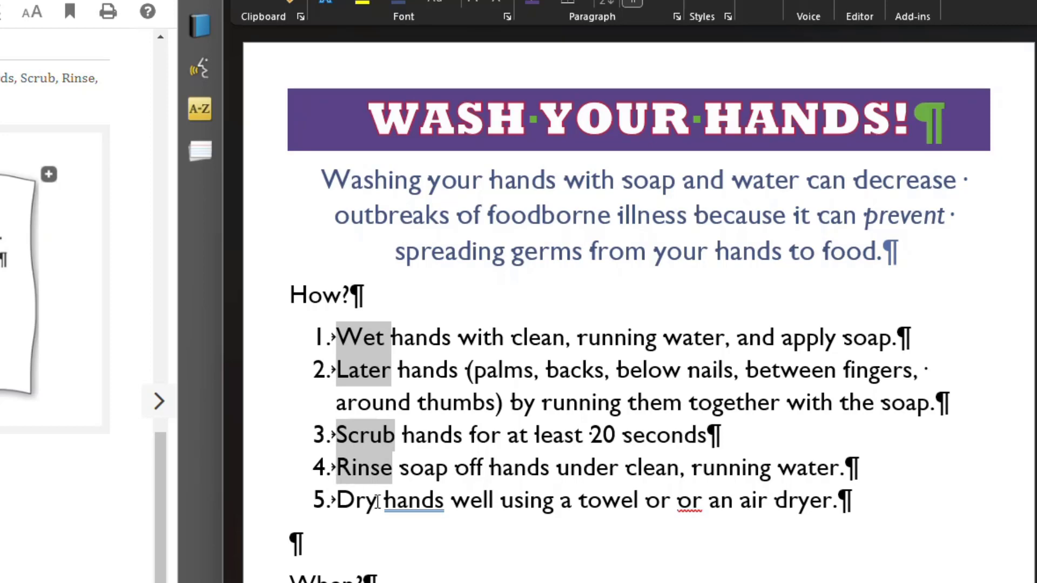
left_click_drag(378, 501, 336, 501)
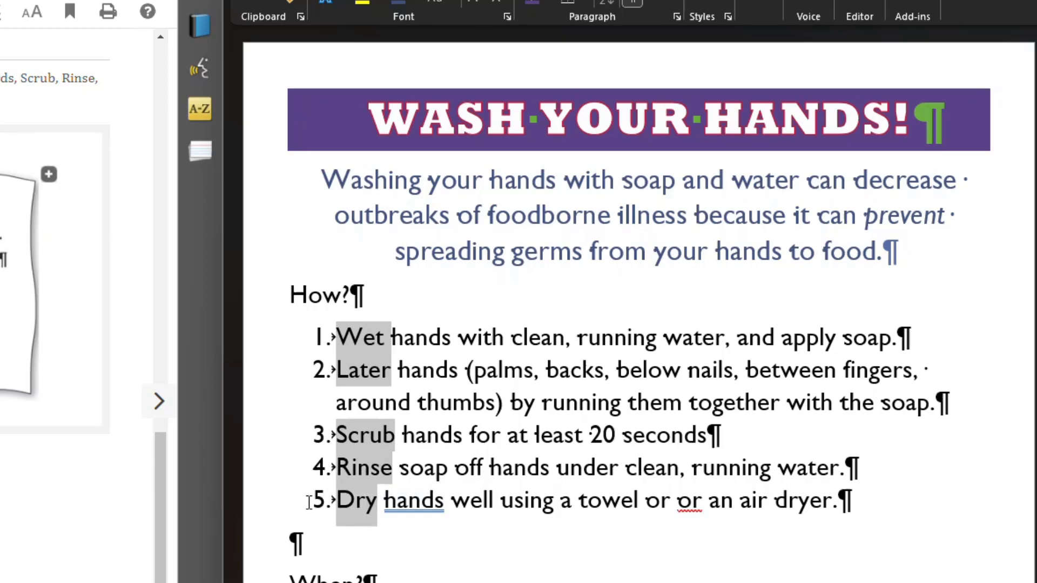
scroll(111, 384, "up", 4)
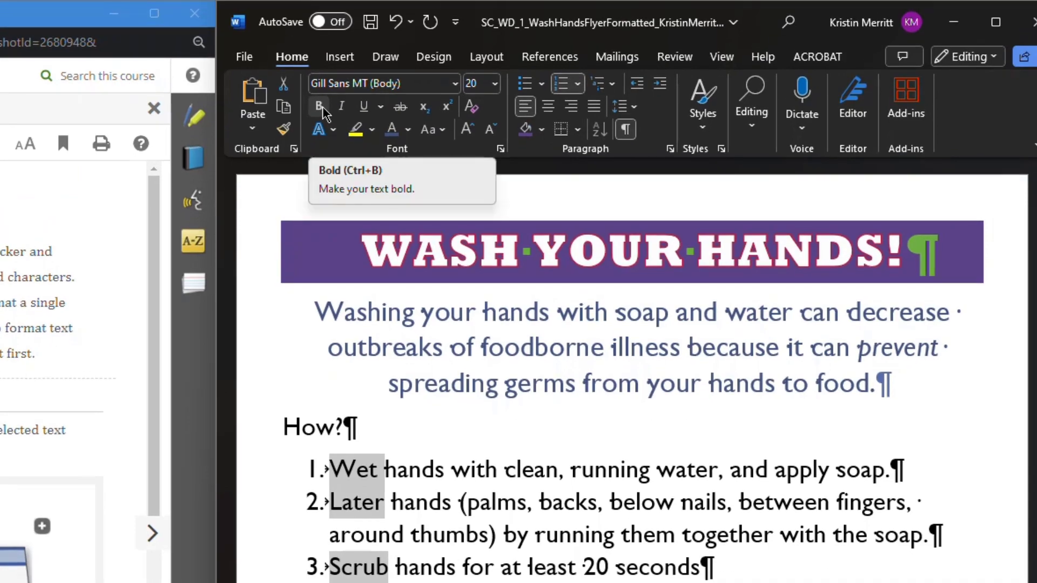
left_click(321, 107)
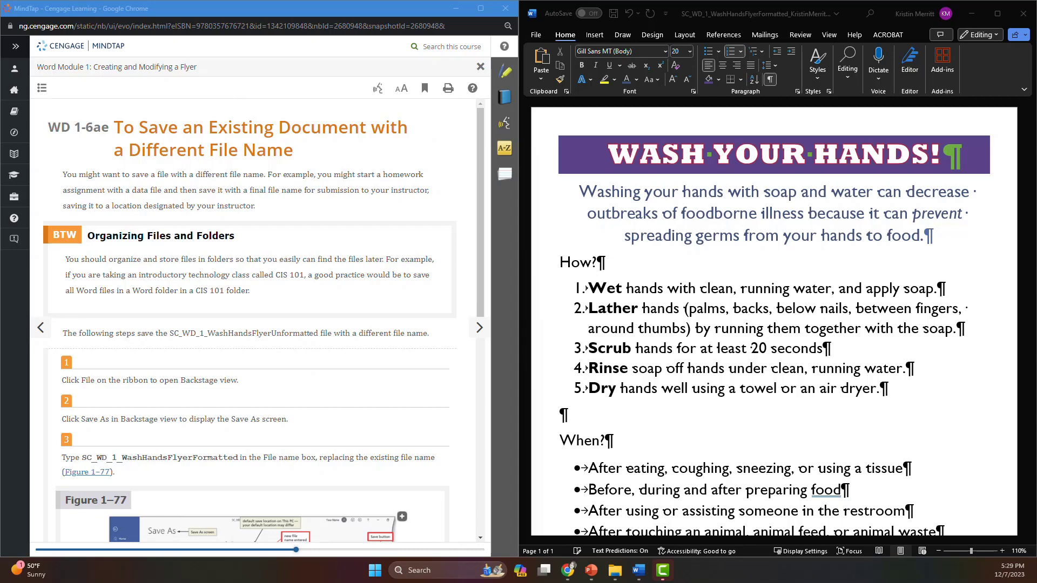
- Save the flyer document and center the blank paragraph between the numbered list and "When?"
left_click(615, 14)
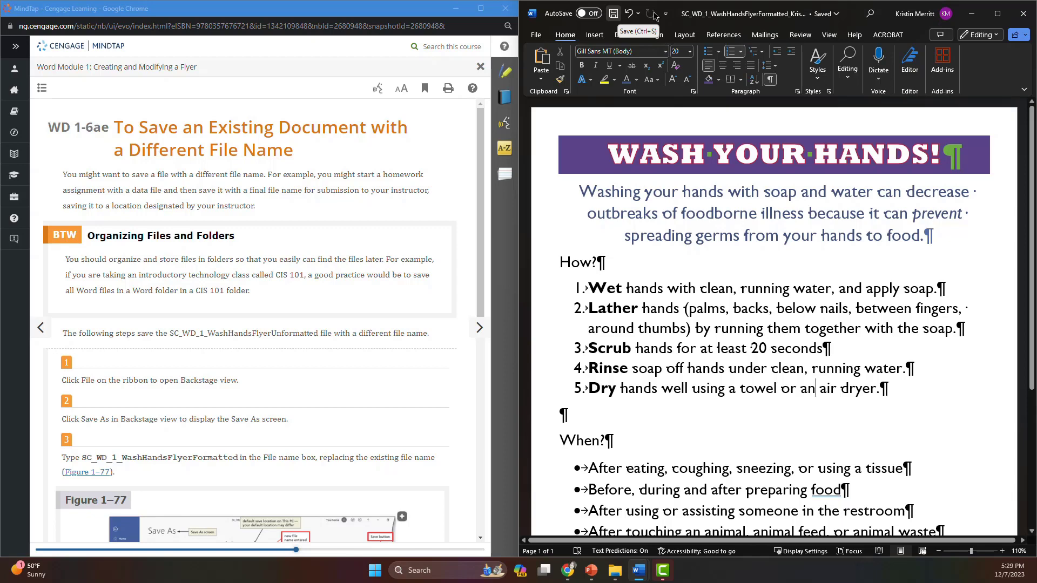
left_click(741, 17)
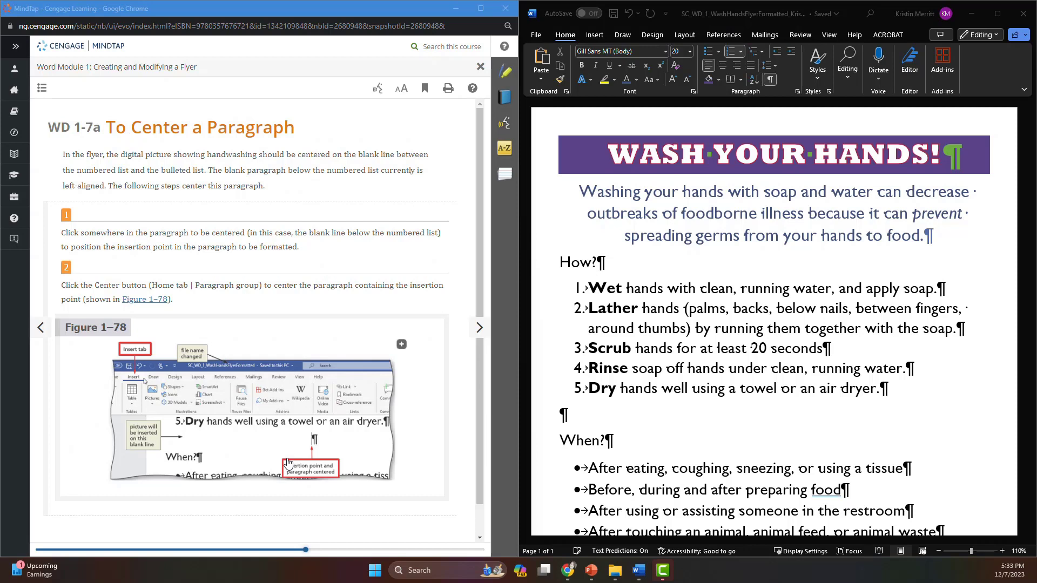
left_click(561, 422)
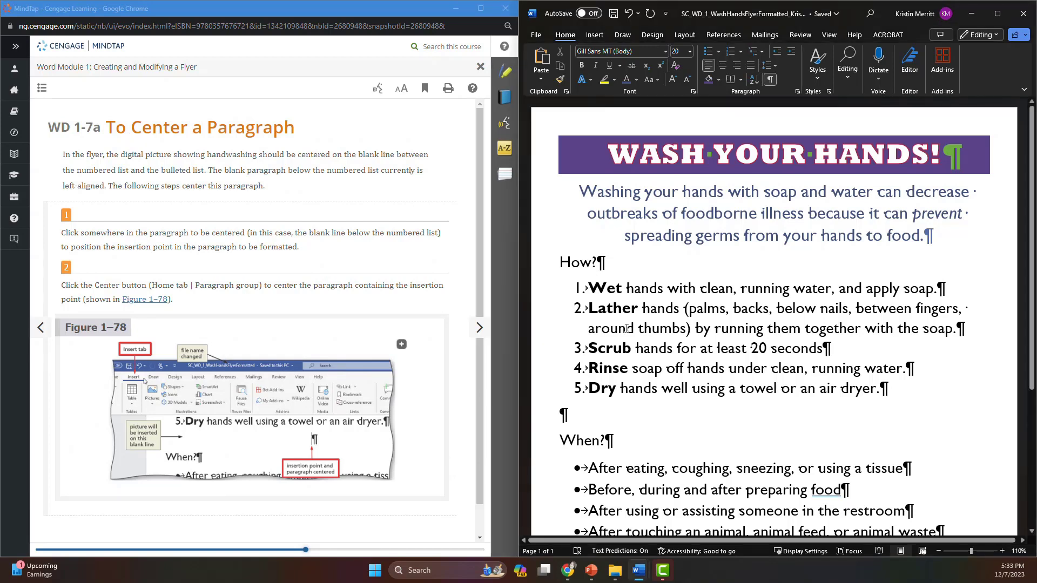
left_click(724, 69)
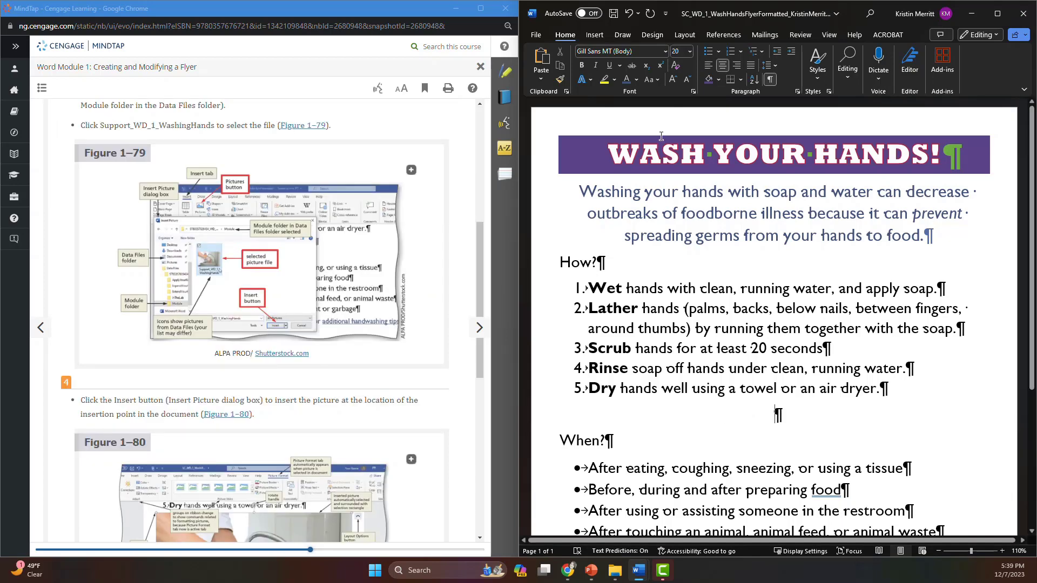
- Insert the picture Support_WD_1_WashingHands.jpg from Documents > CIS > Word Textbook Project into the centered blank paragraph
left_click(595, 36)
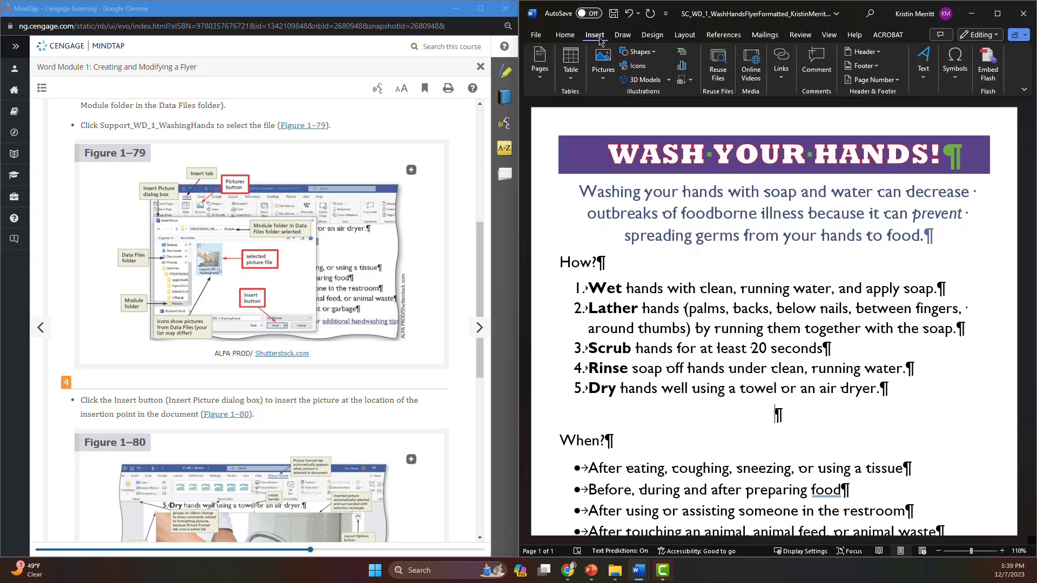
left_click(603, 82)
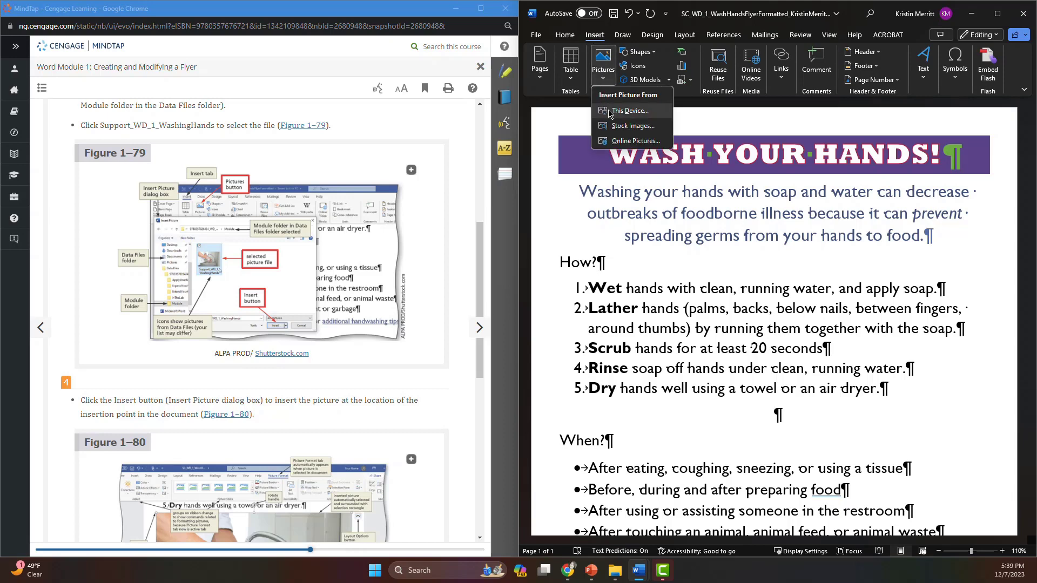
left_click(608, 111)
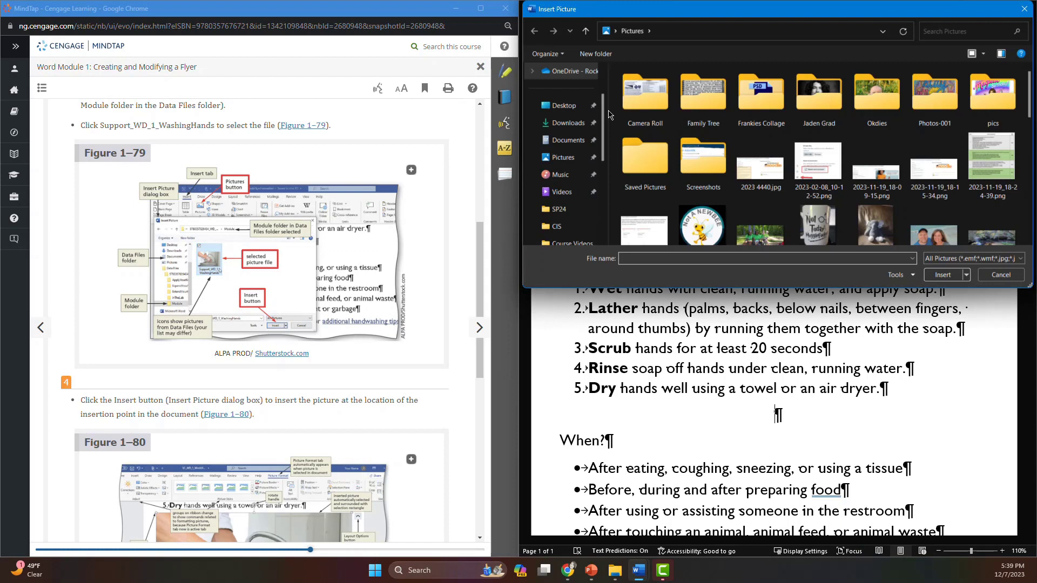
left_click(577, 142)
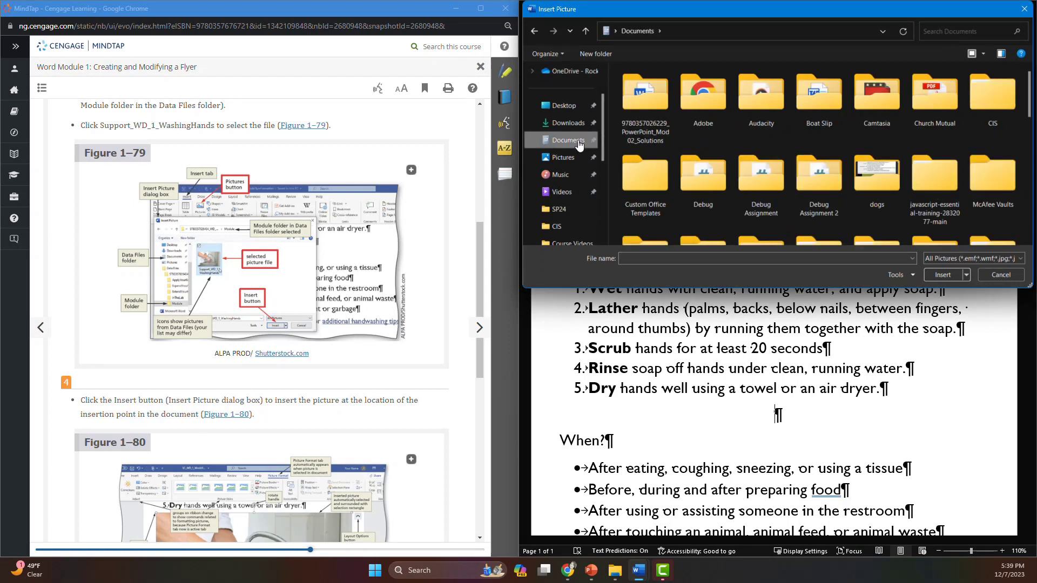
double_click(992, 97)
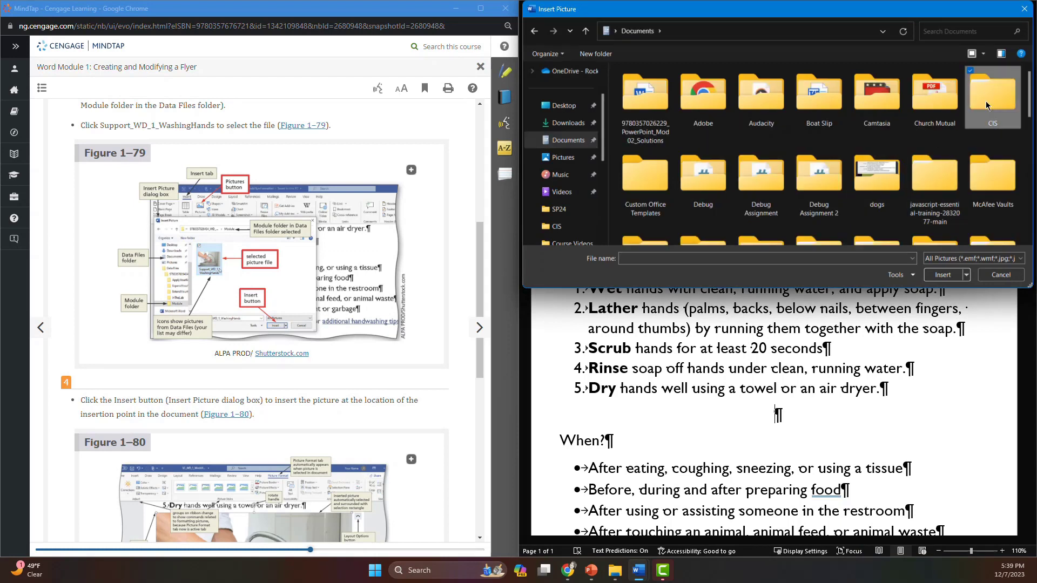
double_click(718, 115)
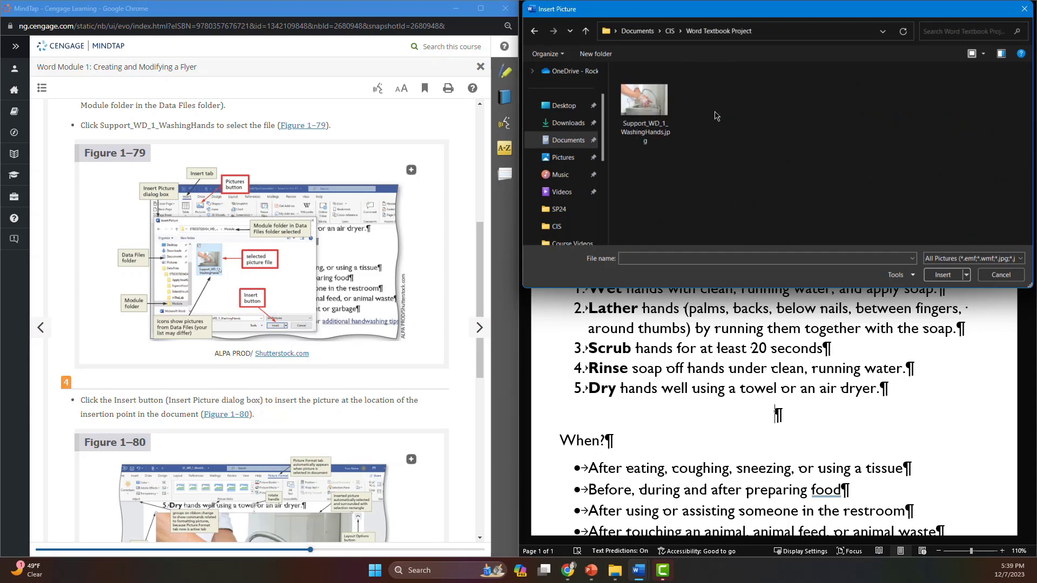
left_click(633, 116)
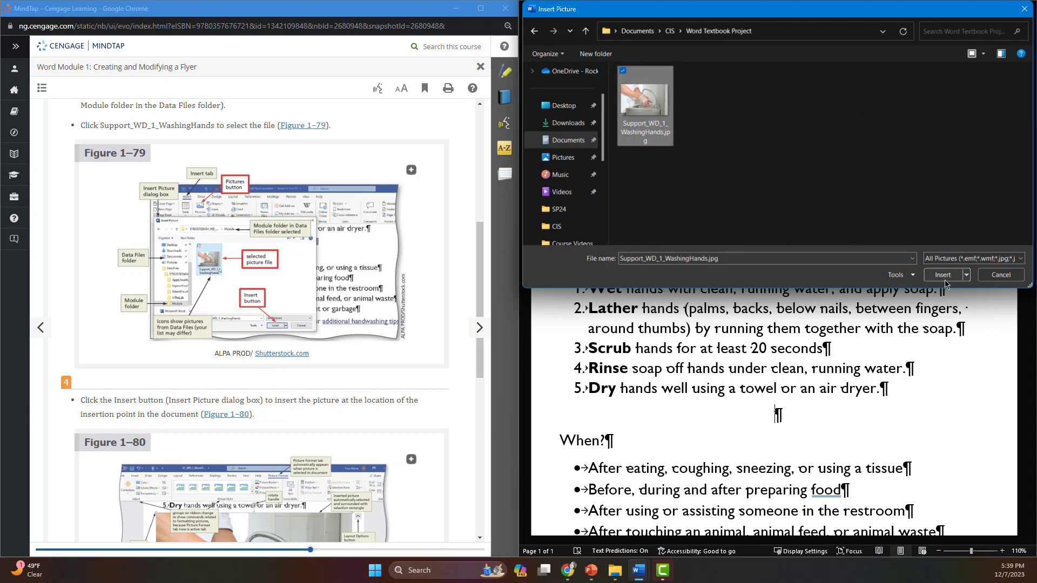
left_click(943, 275)
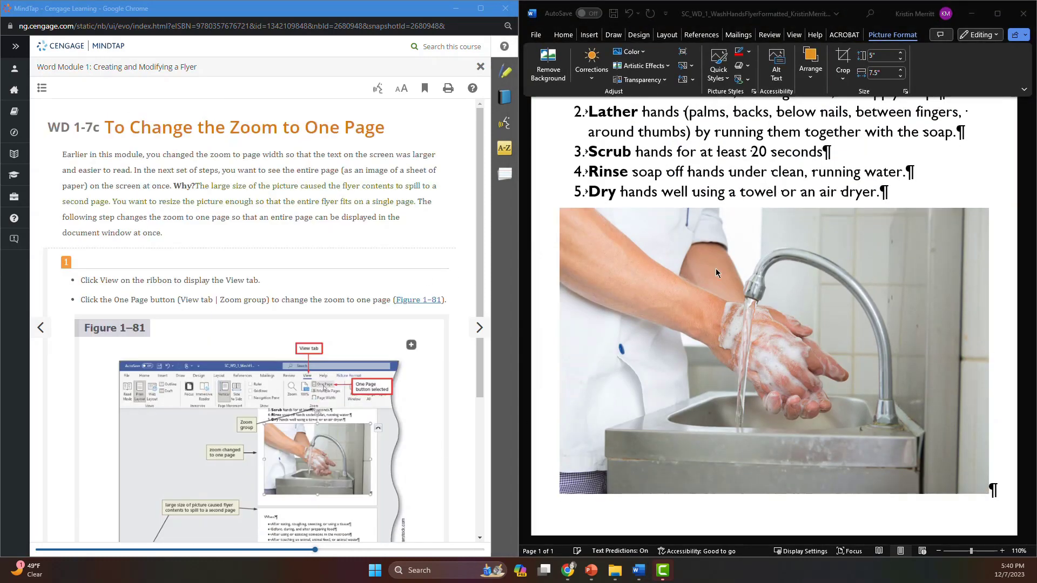
- Change the document zoom to One Page
left_click(798, 39)
left_click(795, 35)
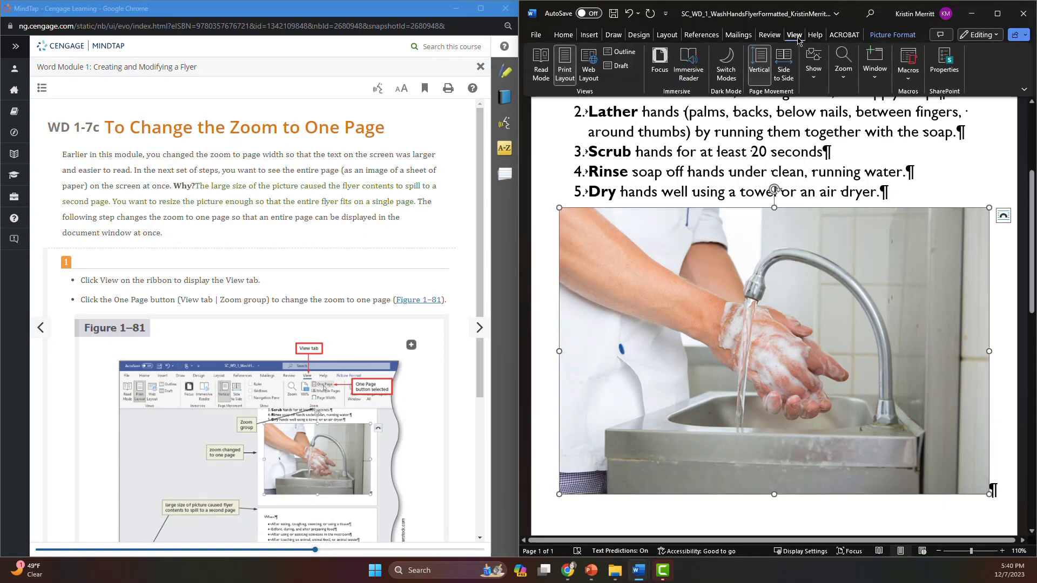
left_click(848, 78)
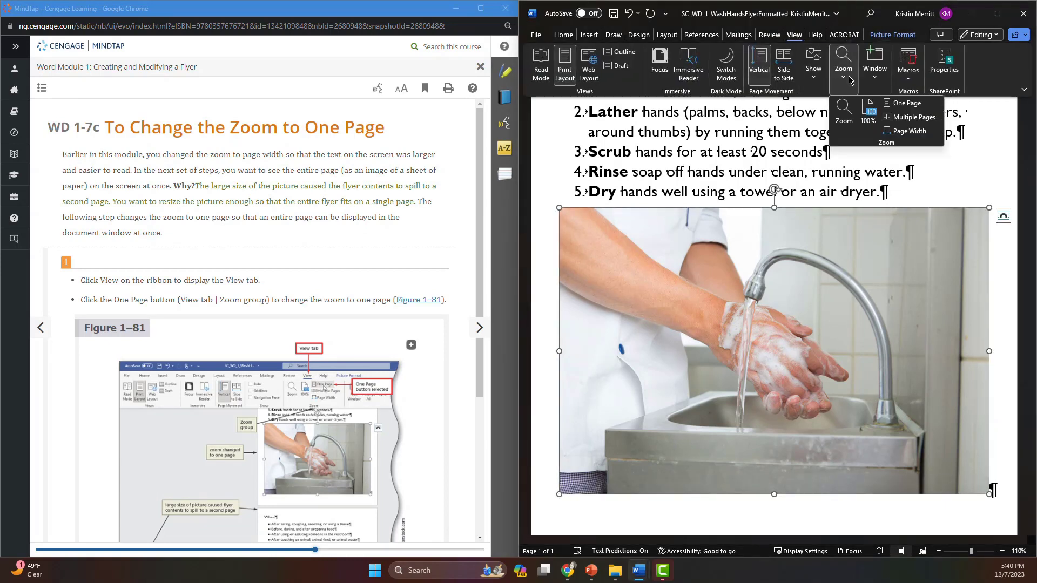
left_click(907, 104)
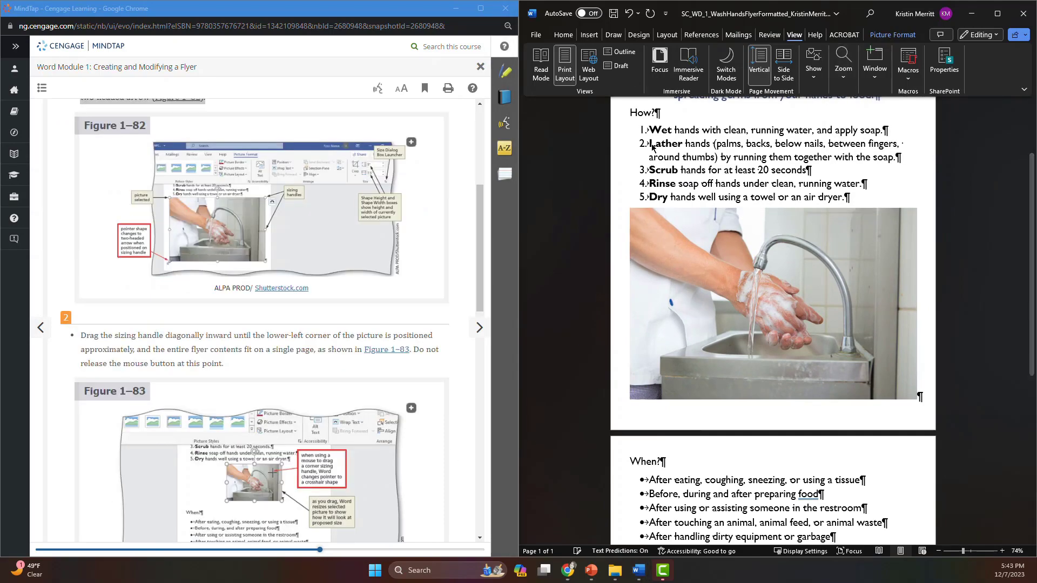
- Shrink the handwashing picture proportionally from its corner to about 2.38 by 3.56 inches so the flyer fits on one page
left_click(643, 246)
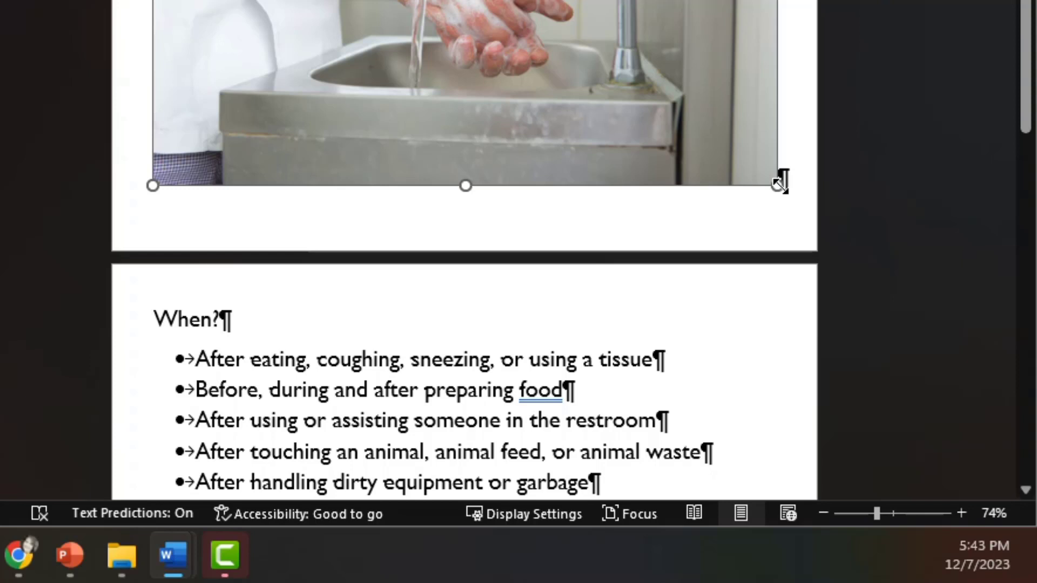
left_click_drag(778, 185, 772, 177)
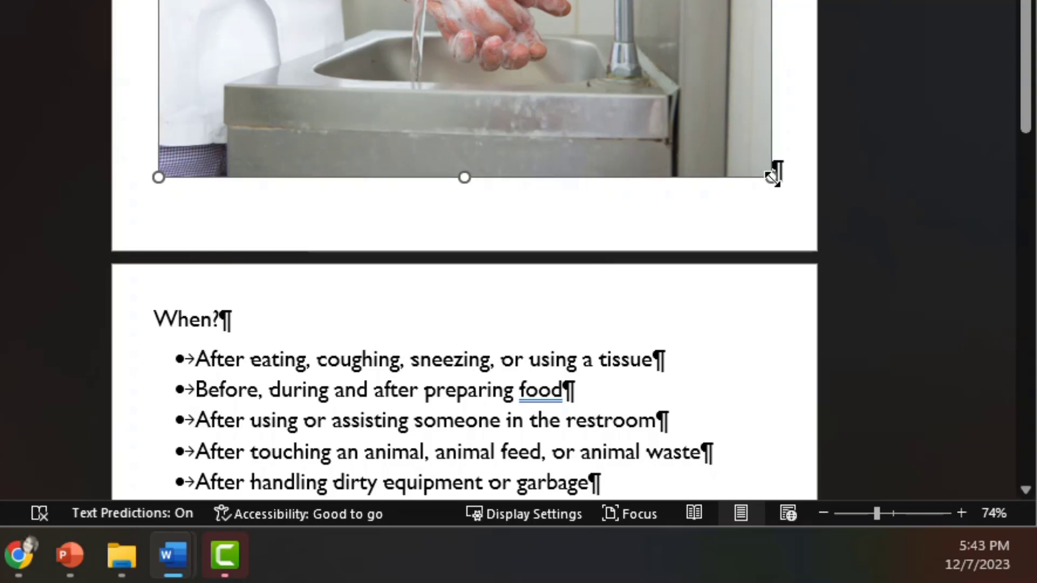
left_click_drag(771, 177, 551, 0)
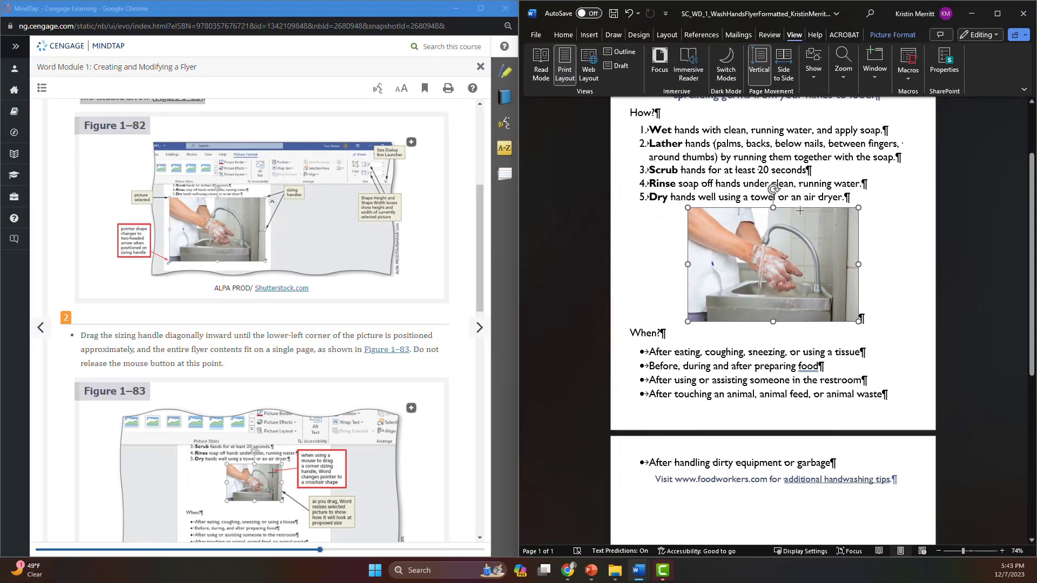
left_click_drag(800, 211, 778, 221)
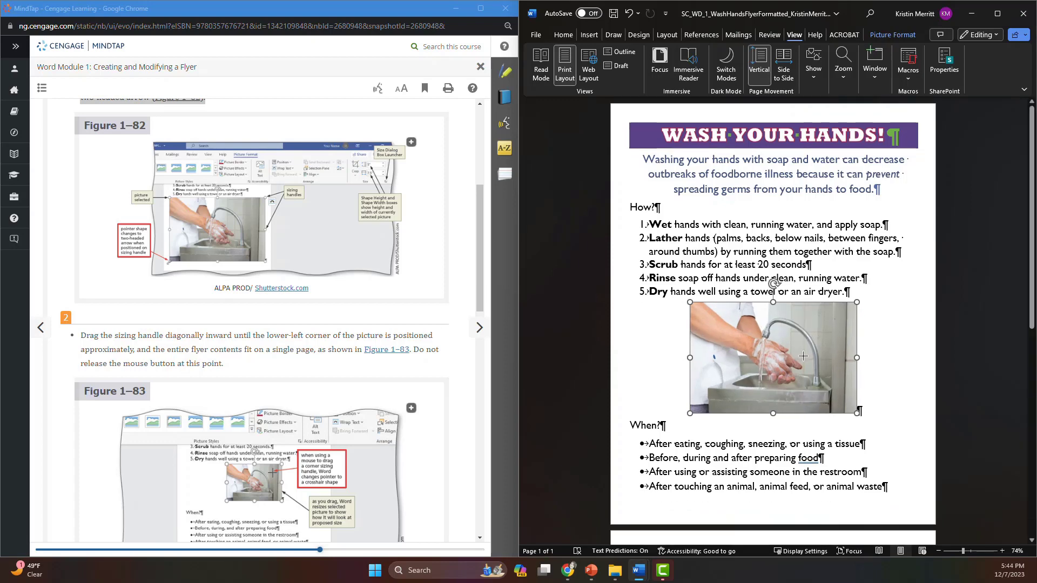
left_click_drag(809, 323, 776, 326)
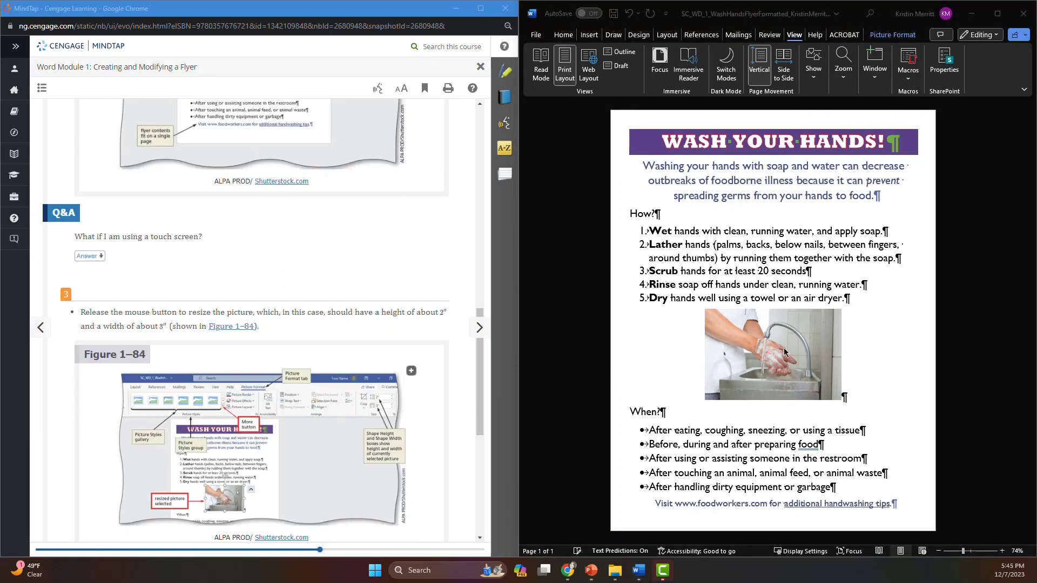
- Set the handwashing picture's absolute height to exactly 2 inches with the aspect ratio locked
double_click(784, 350)
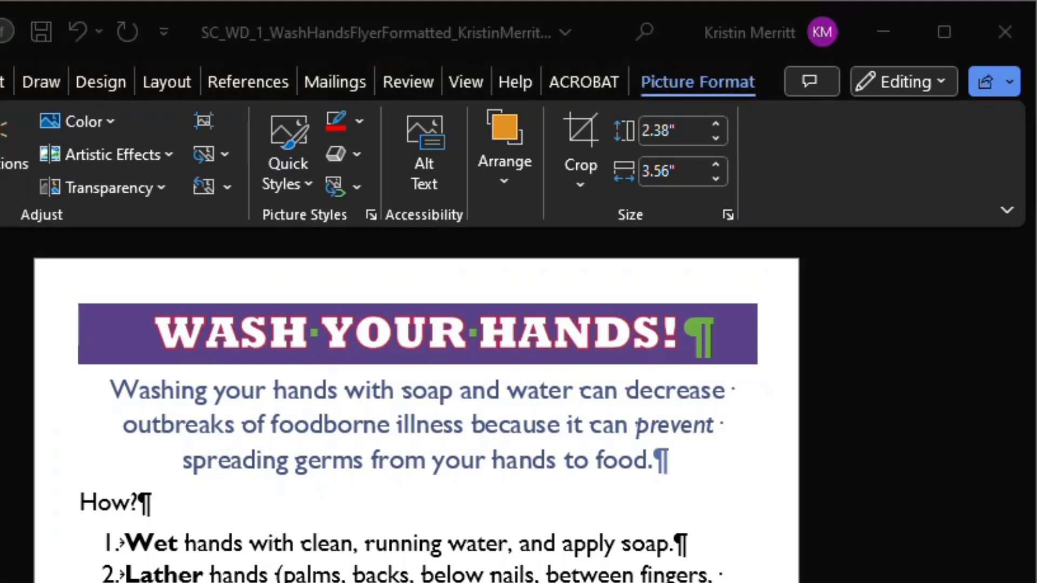
left_click(860, 220)
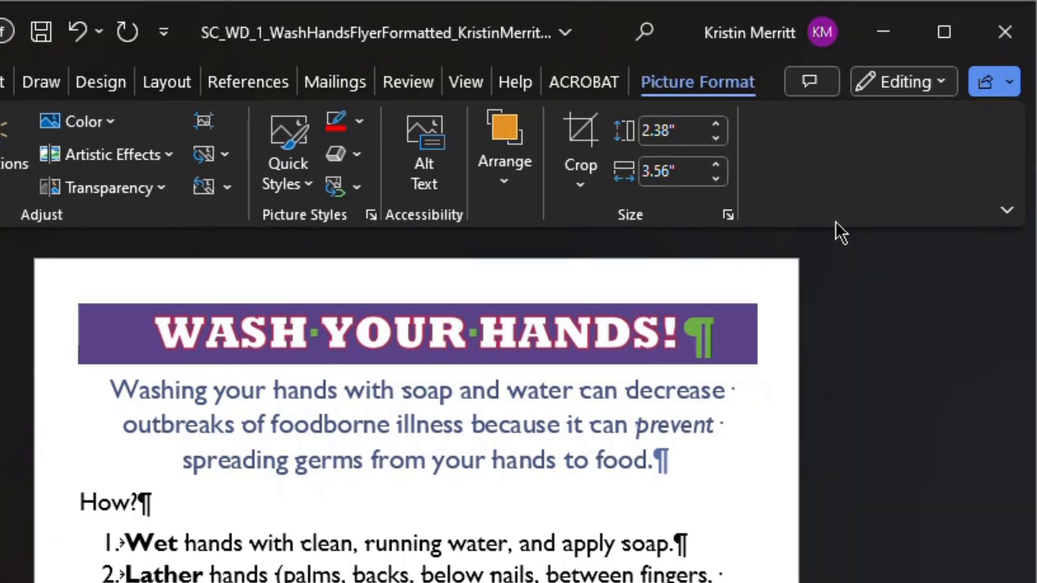
left_click(727, 220)
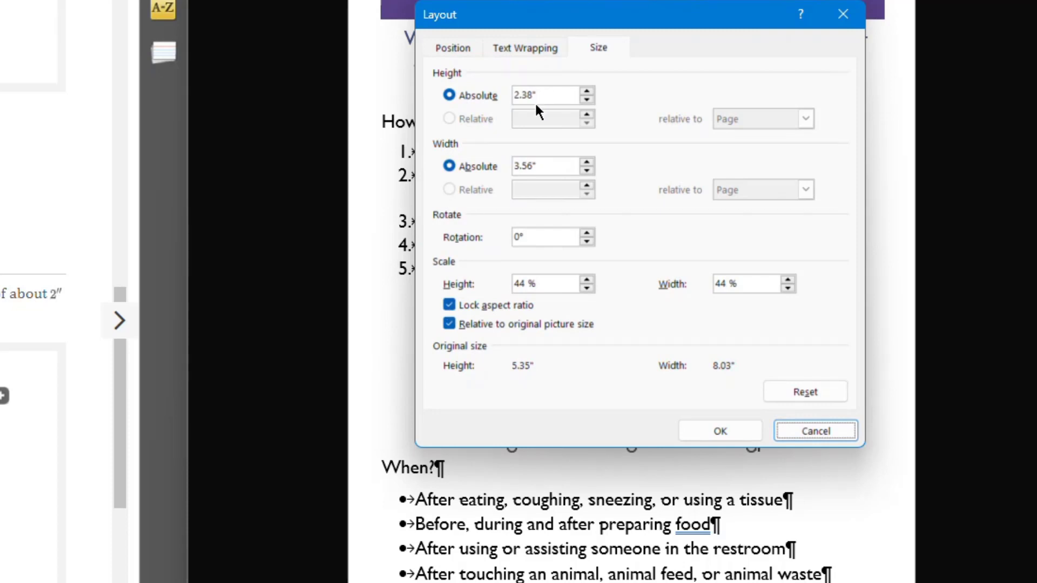
left_click_drag(539, 95, 503, 92)
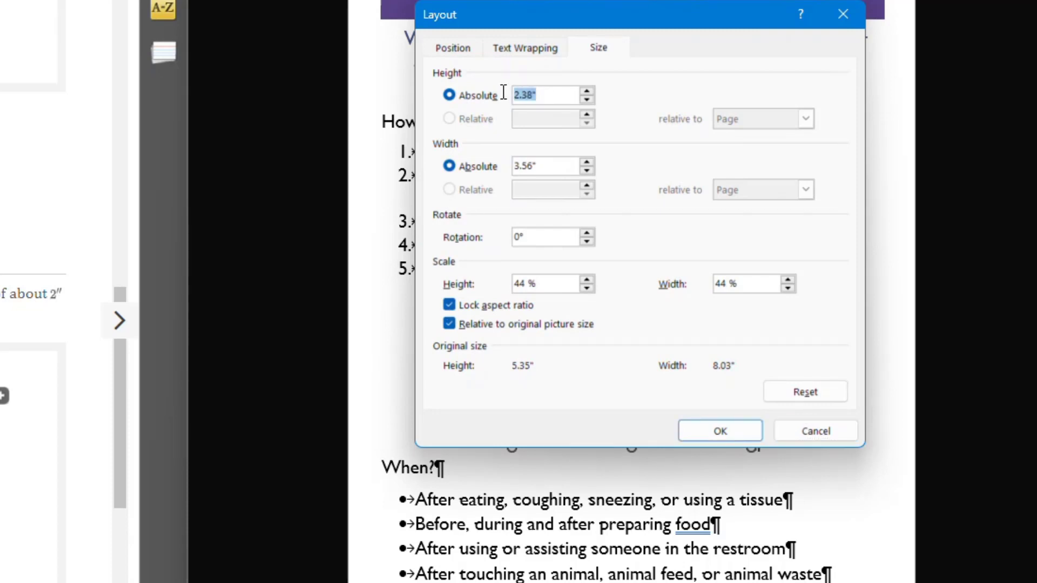
type("2")
left_click(729, 431)
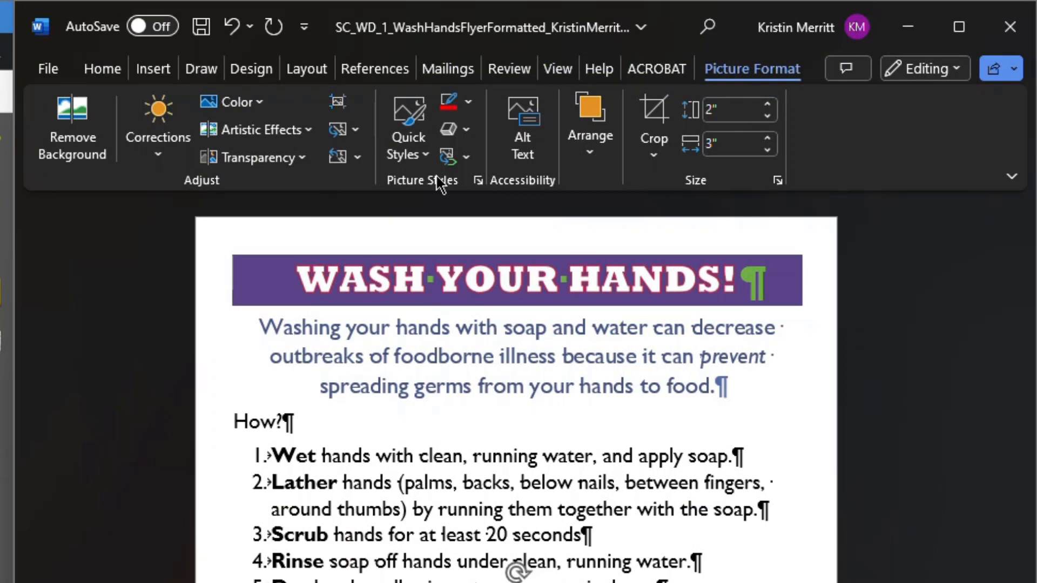
- Apply the white-framed picture style with snipped diagonal corners to the picture, add the Perspective: Upper Left shadow, and deselect it
left_click(426, 162)
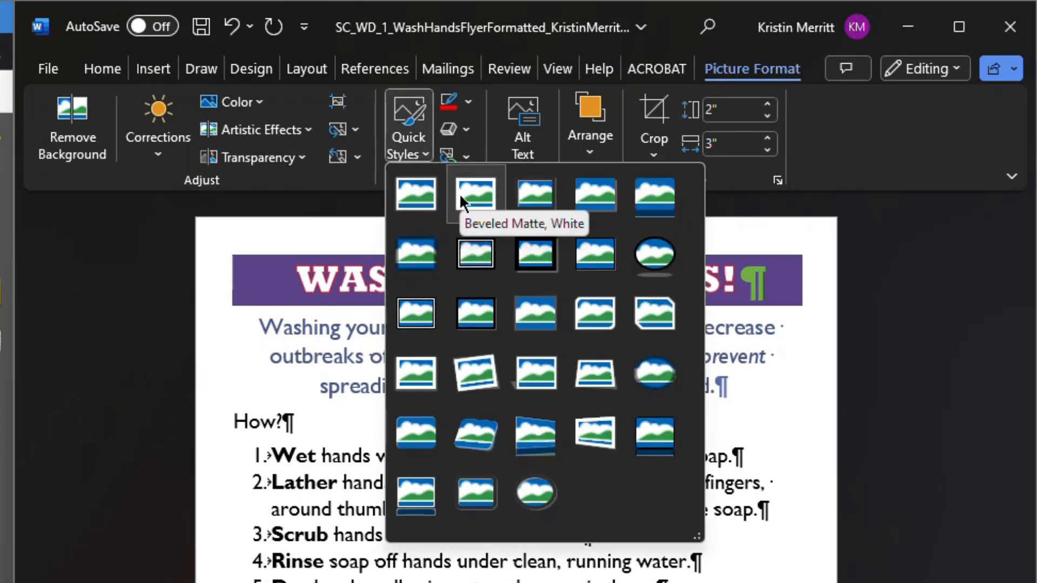
left_click(650, 322)
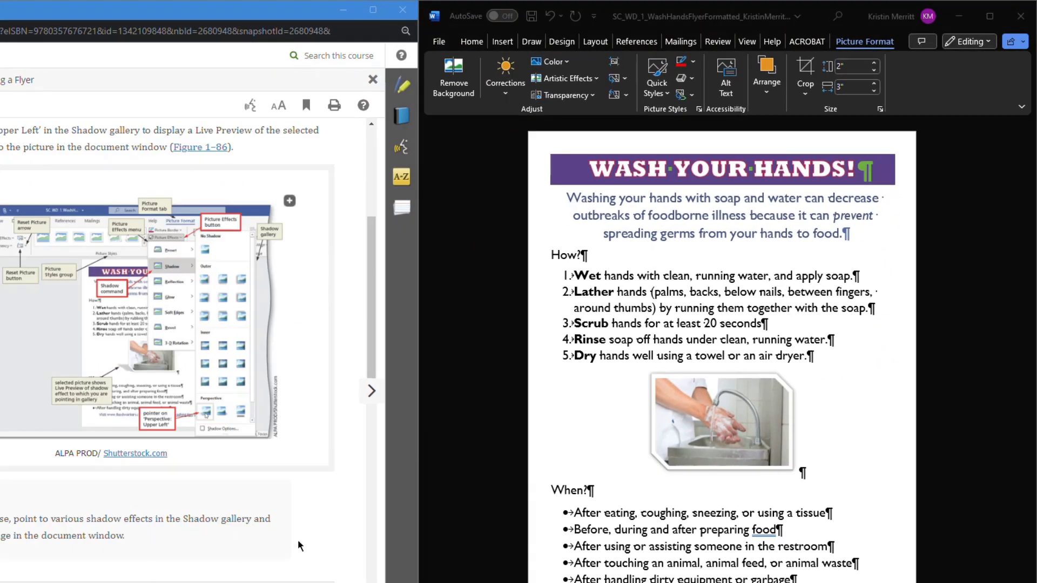
left_click(678, 441)
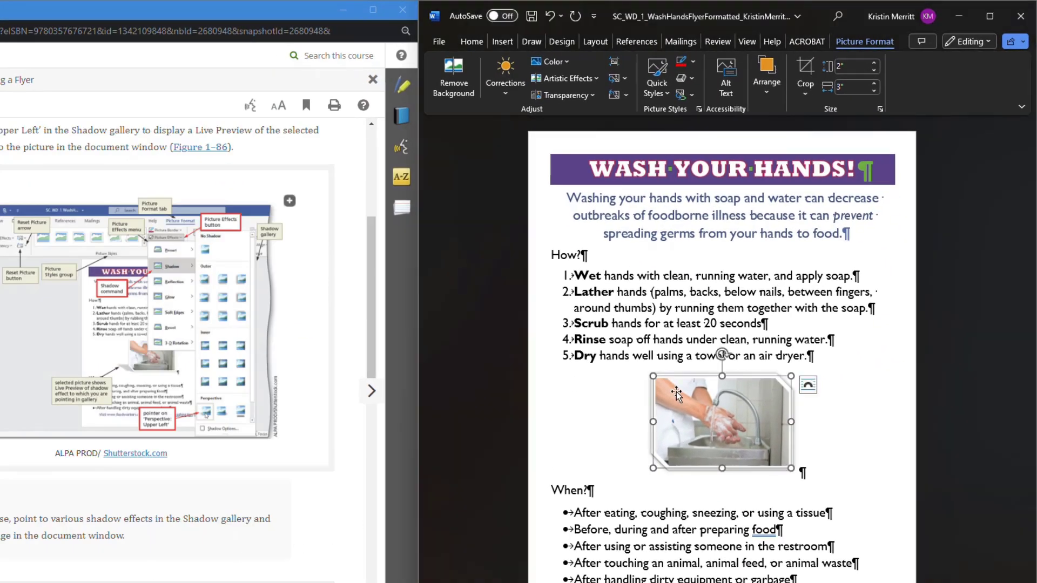
left_click(696, 81)
mouse_move(720, 134)
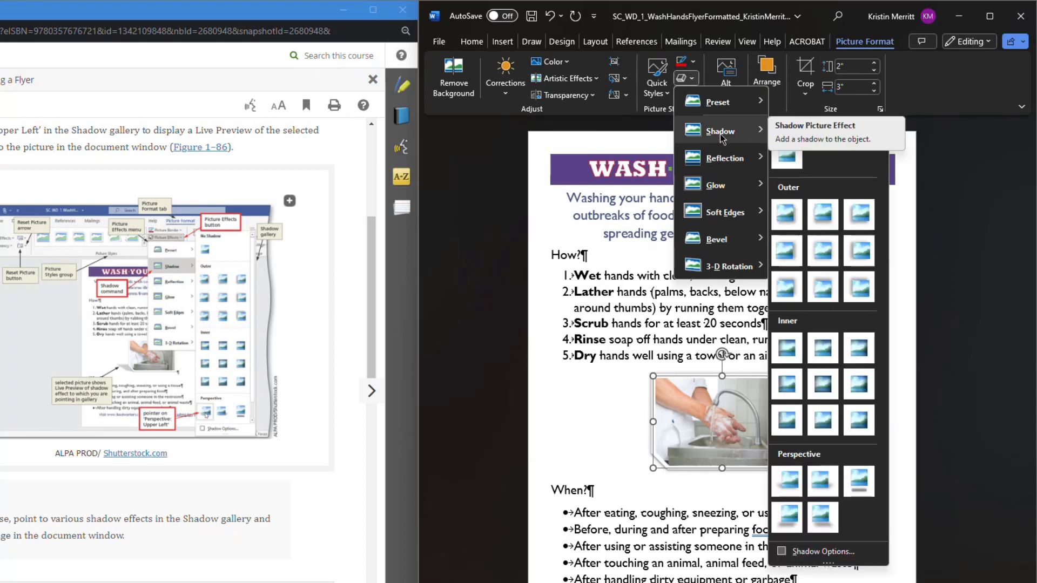
left_click(784, 482)
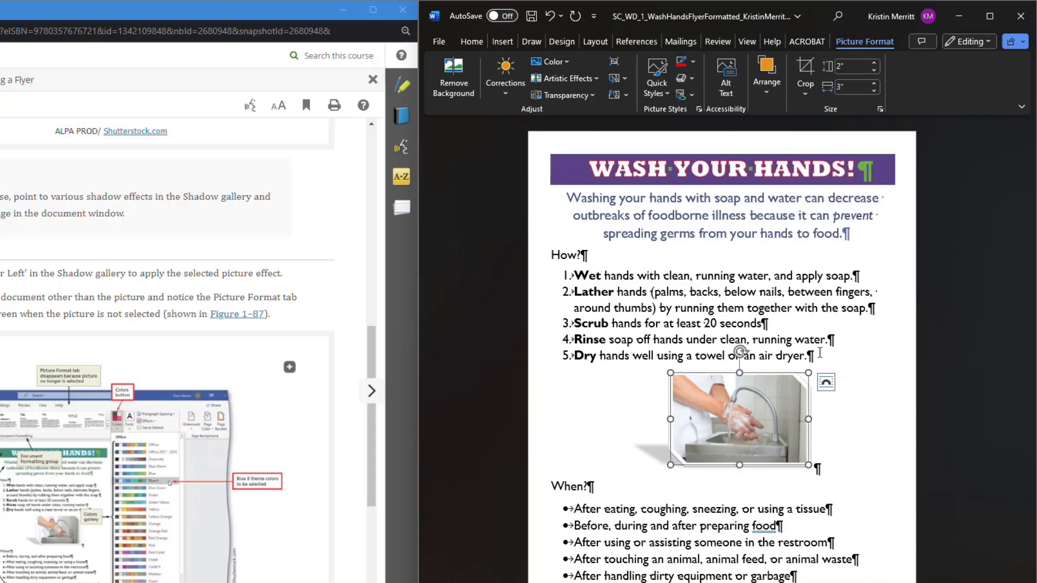
left_click(820, 352)
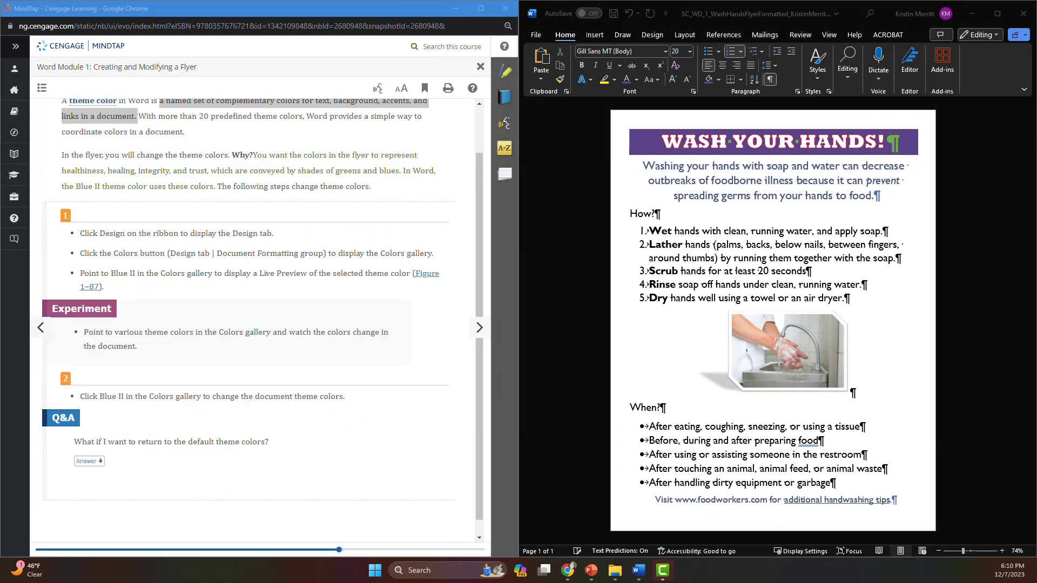
- Change the document's theme colors to Blue II
left_click(686, 370)
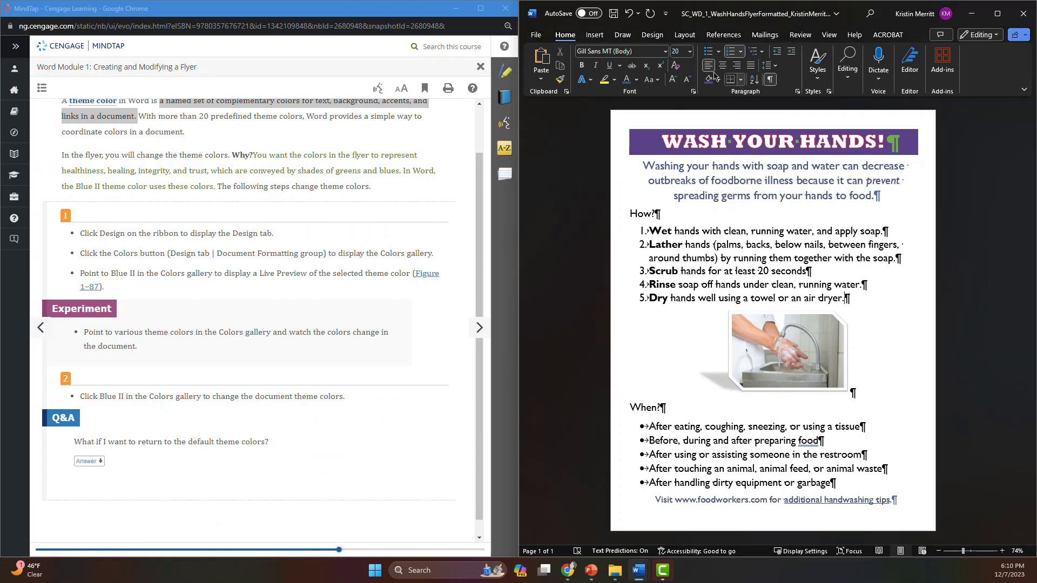
left_click(656, 37)
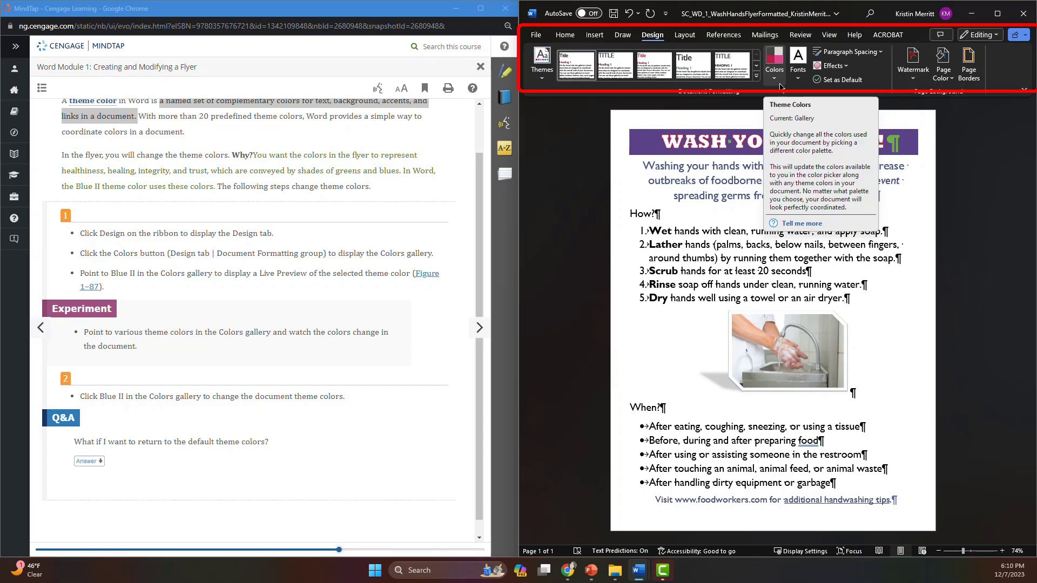
left_click(775, 65)
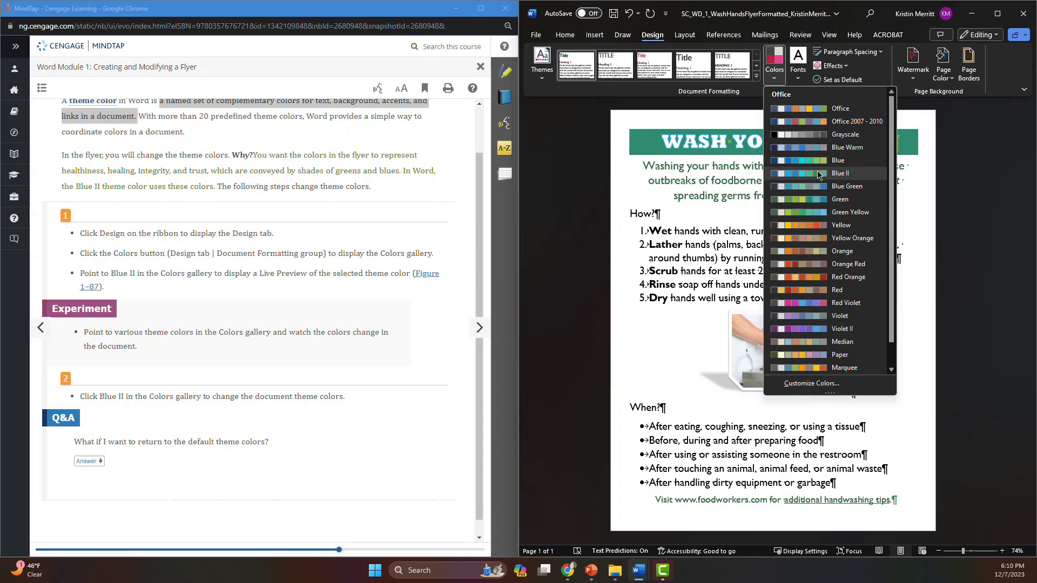
left_click(818, 174)
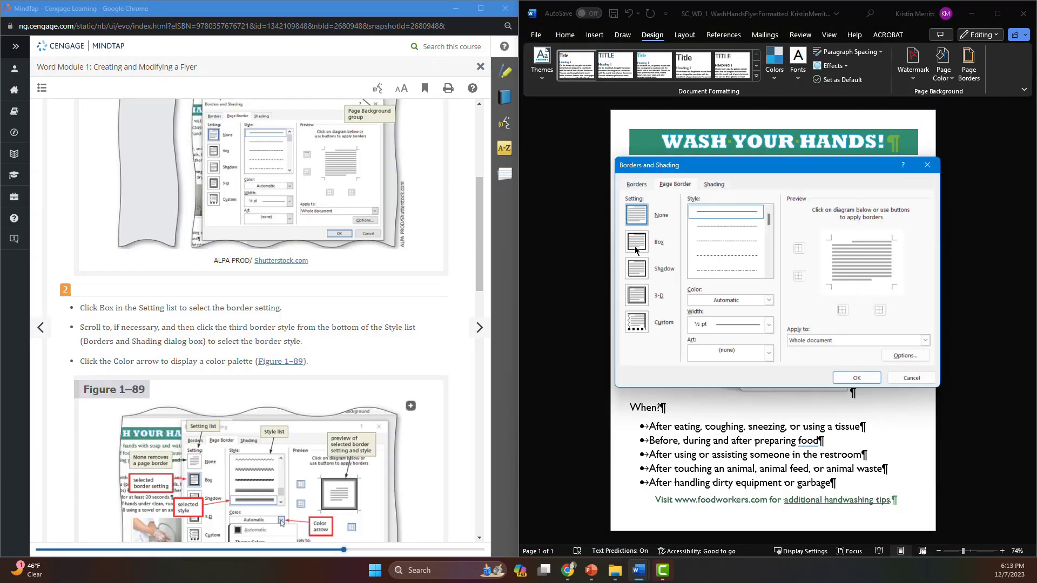
- Add a Box page border in the third style from the end of the list, coloured Turquoise, Accent 3, Darker 25%, 3 pt wide
left_click(636, 250)
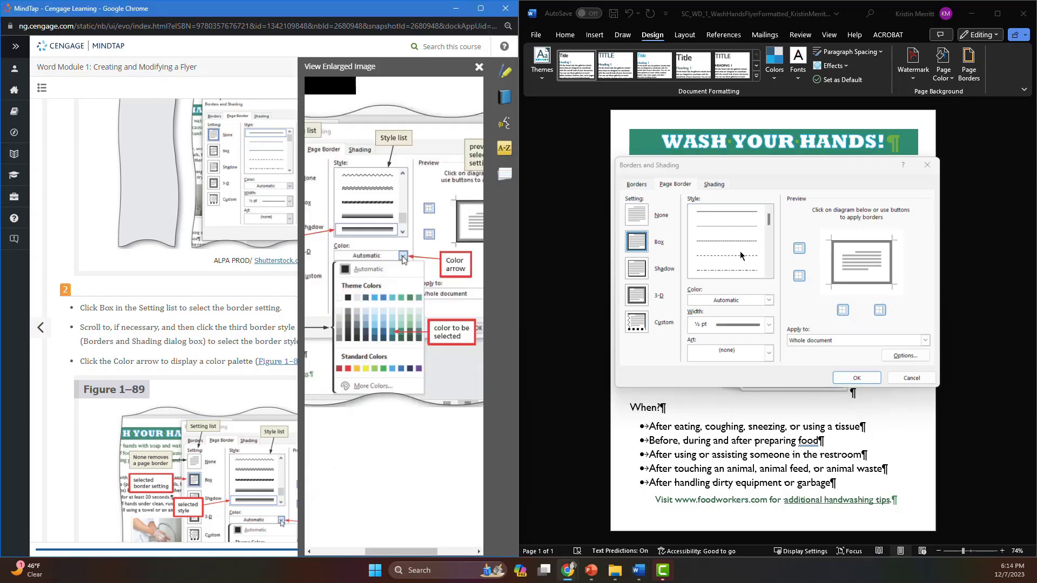
scroll(741, 254, "down", 5)
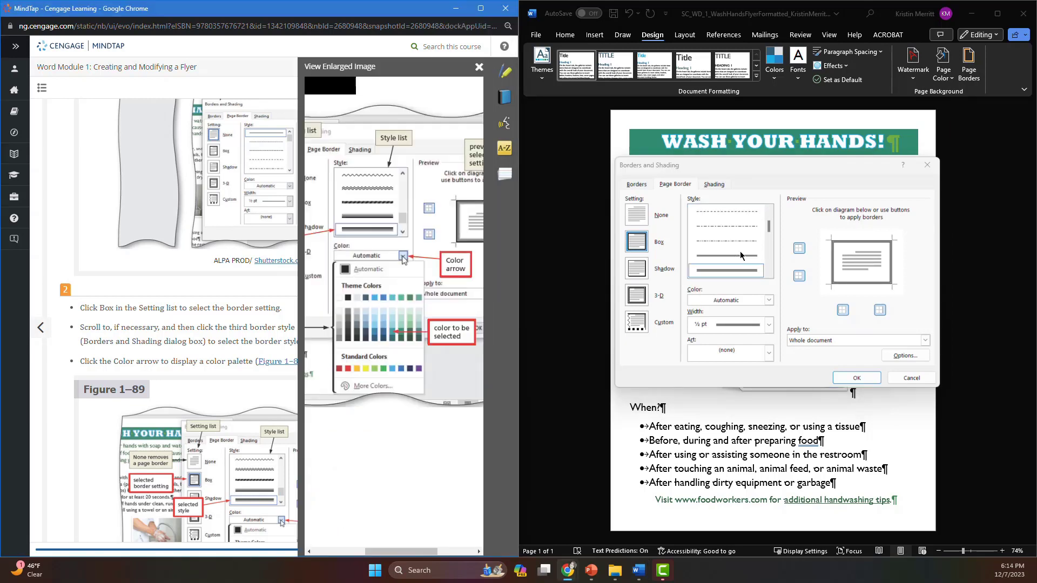
scroll(741, 255, "down", 3)
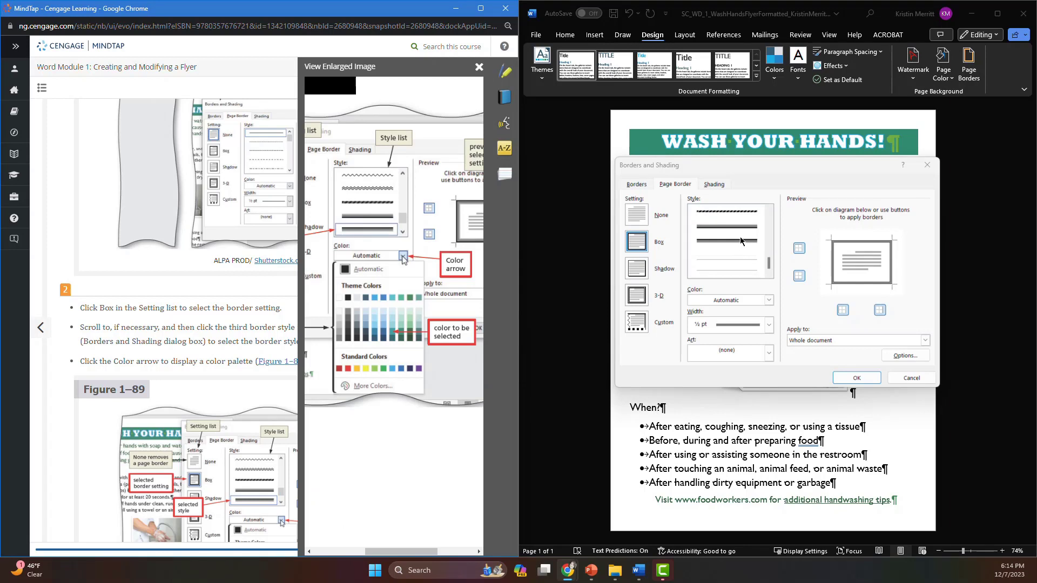
left_click(740, 241)
left_click(769, 301)
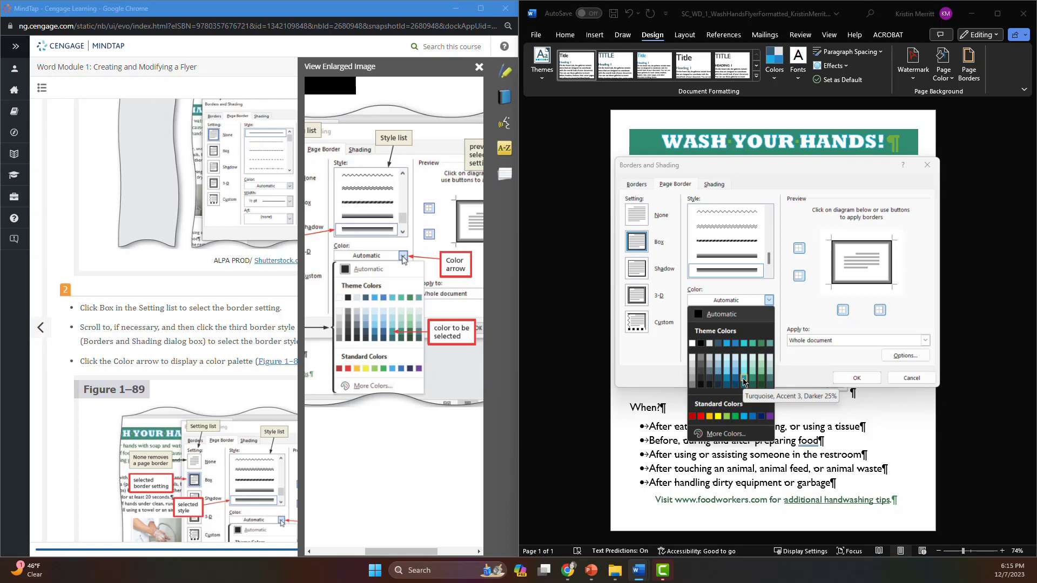
left_click(745, 383)
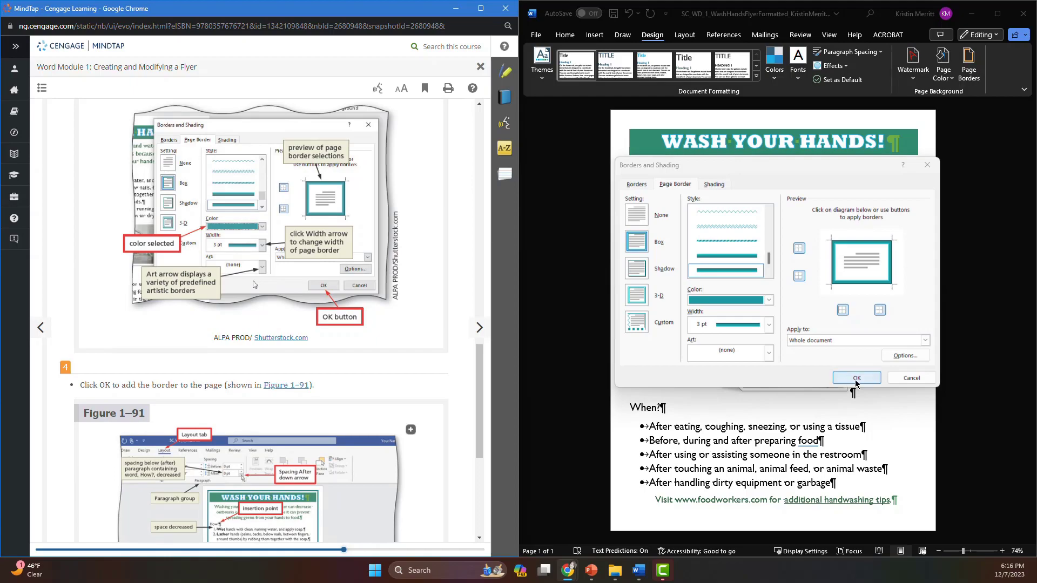
left_click(856, 379)
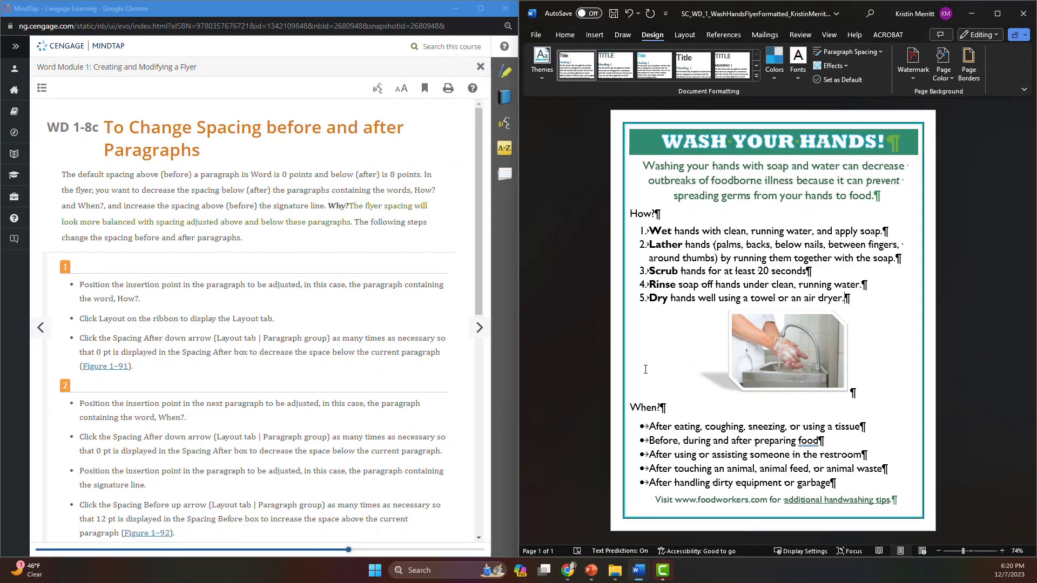
- Set the spacing after the fifth numbered item, "Dry hands well using a towel or an air dryer.", to 0 pt
left_click(685, 35)
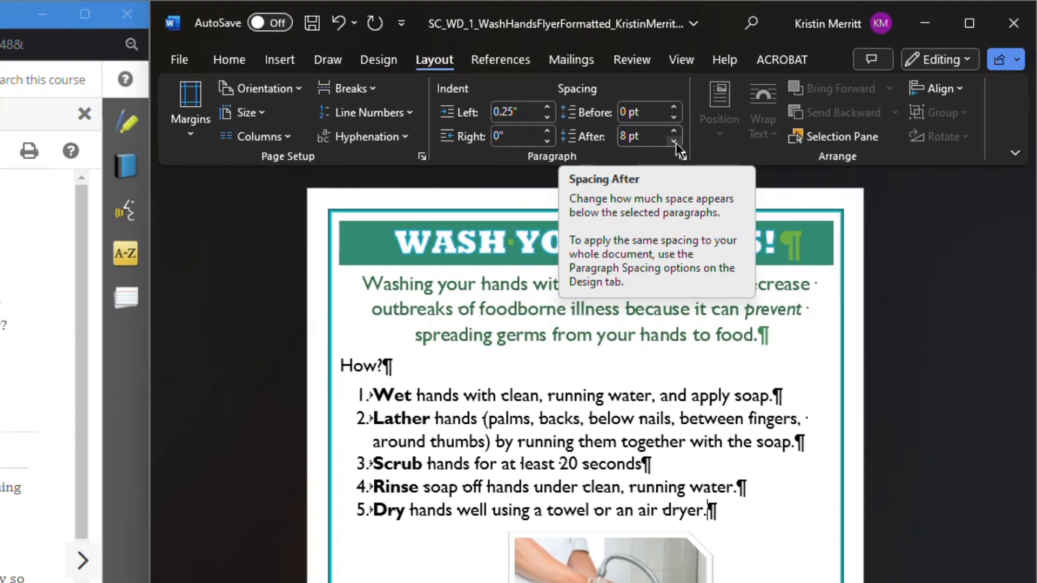
left_click(675, 143)
left_click(676, 143)
left_click(676, 143)
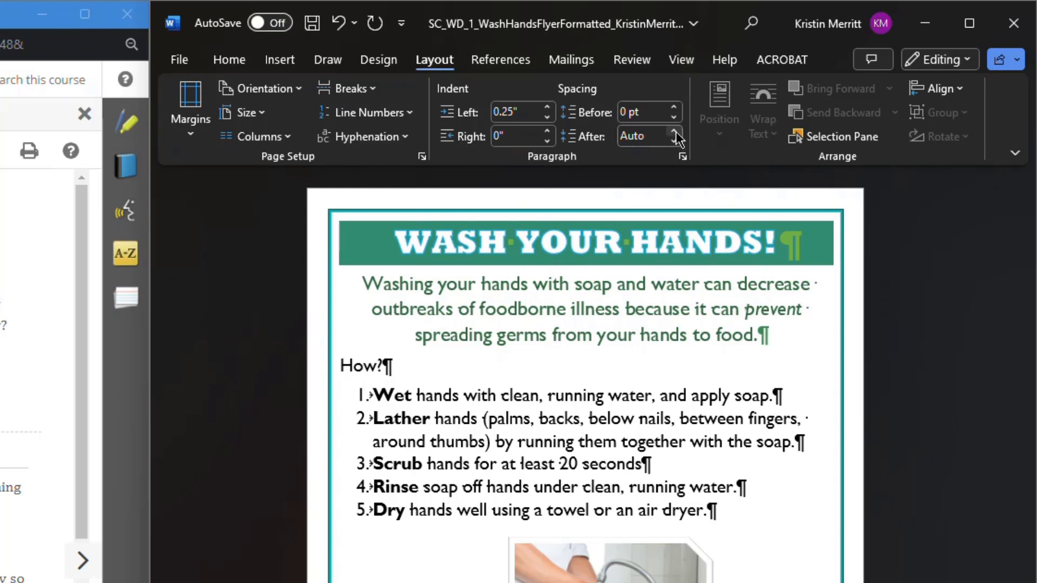
left_click(674, 131)
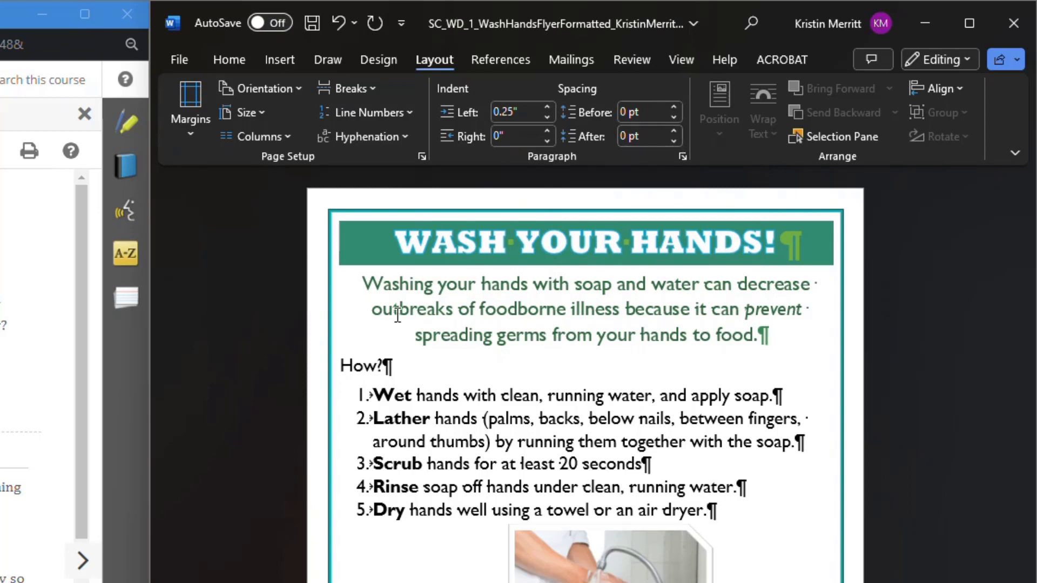
- Set the spacing after the "How?" paragraph to 0 pt and the spacing before the signature line to 12 pt
left_click(22, 372)
scroll(22, 372, "down", 1)
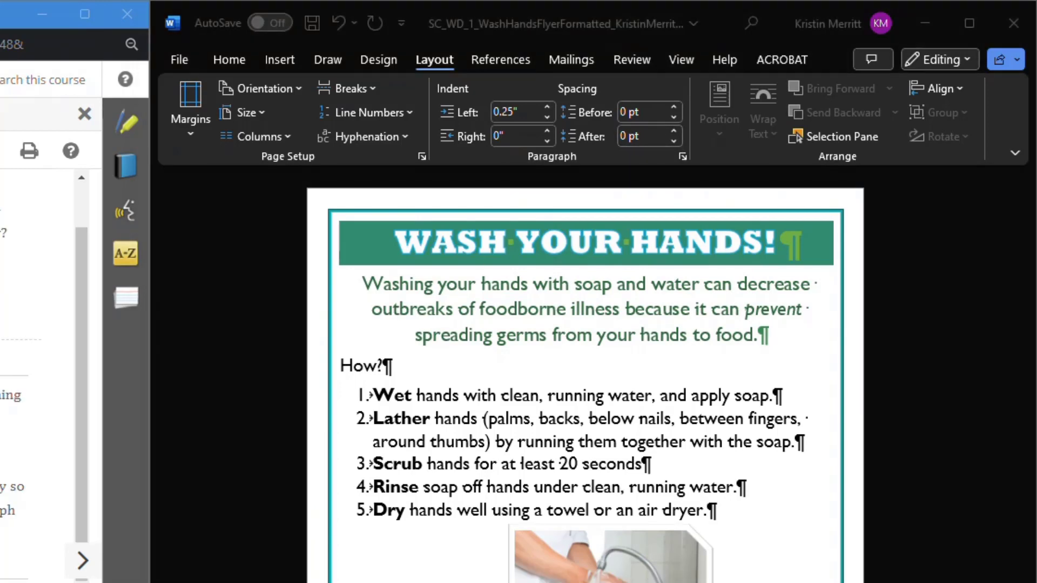
left_click(390, 367)
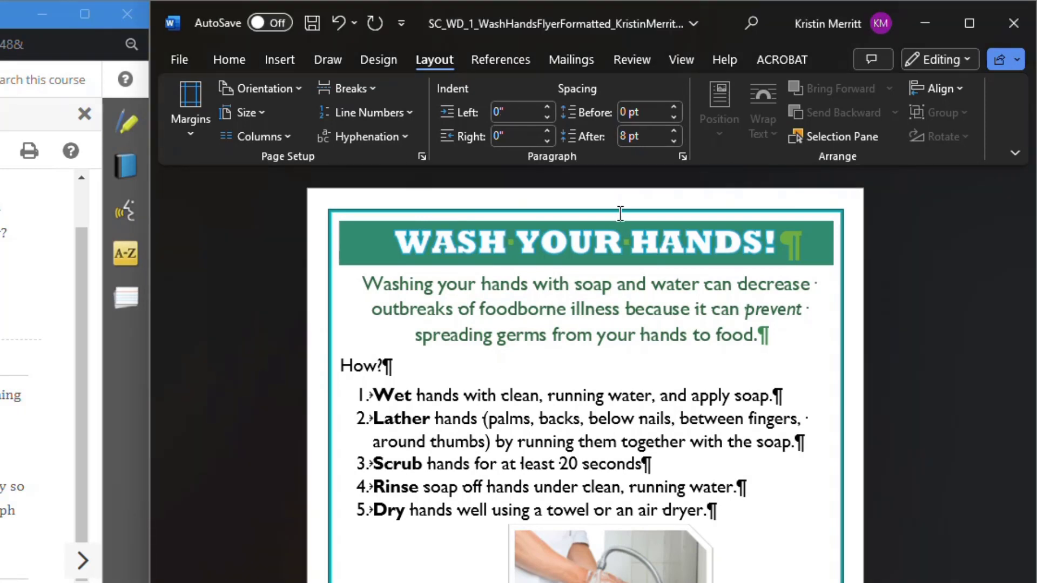
left_click(674, 141)
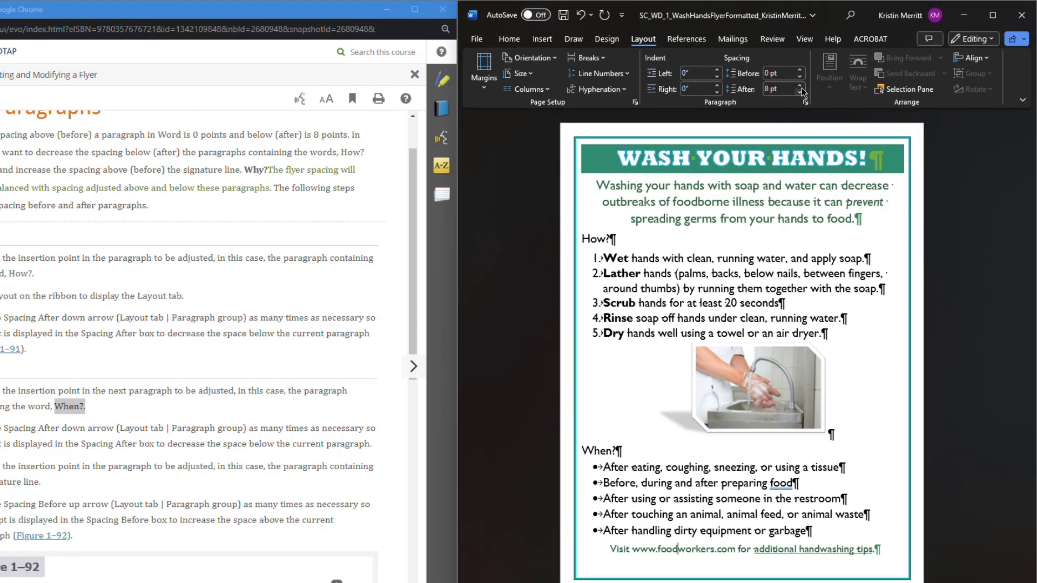
left_click(801, 71)
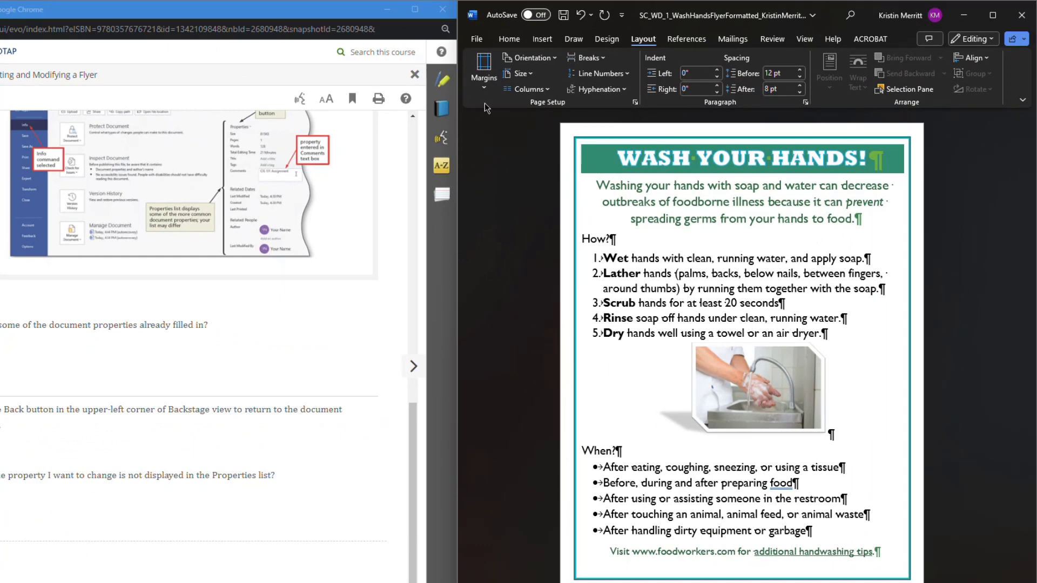
- Enter "CIS 101 Assignment" in the Comments document property and return to the document
left_click(478, 39)
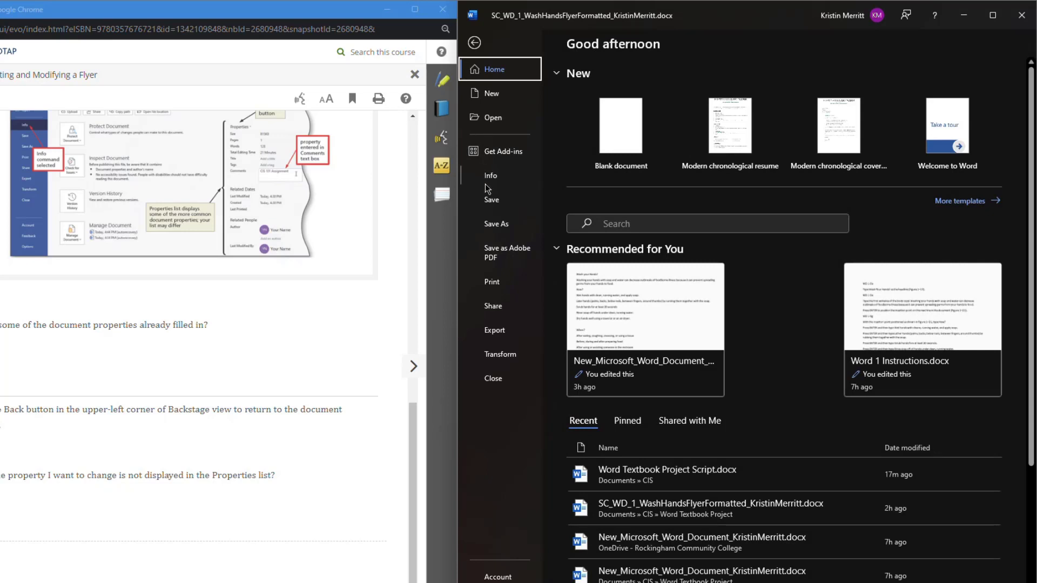
left_click(486, 184)
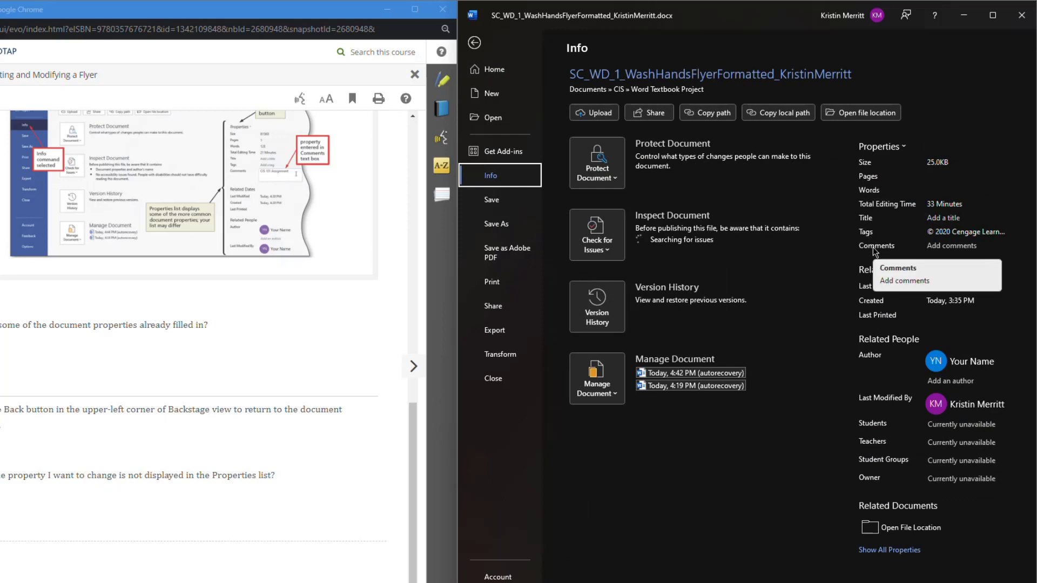
left_click(943, 251)
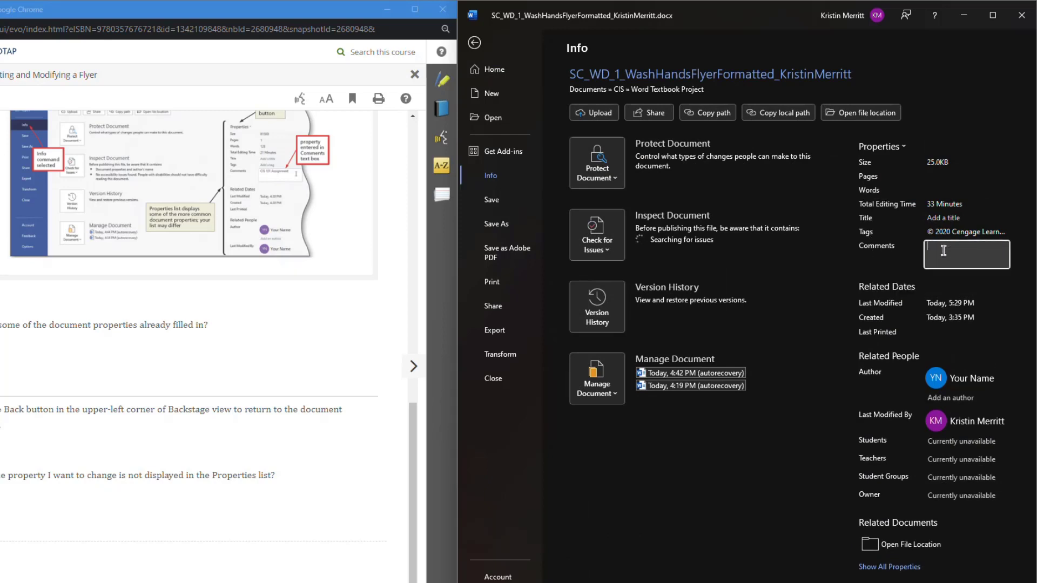
type("type CIS 101 Assignment")
key("Left")
key("Left")
key("BackSpace")
key("BackSpace")
key("BackSpace")
key("BackSpace")
key("BackSpace")
left_click(474, 43)
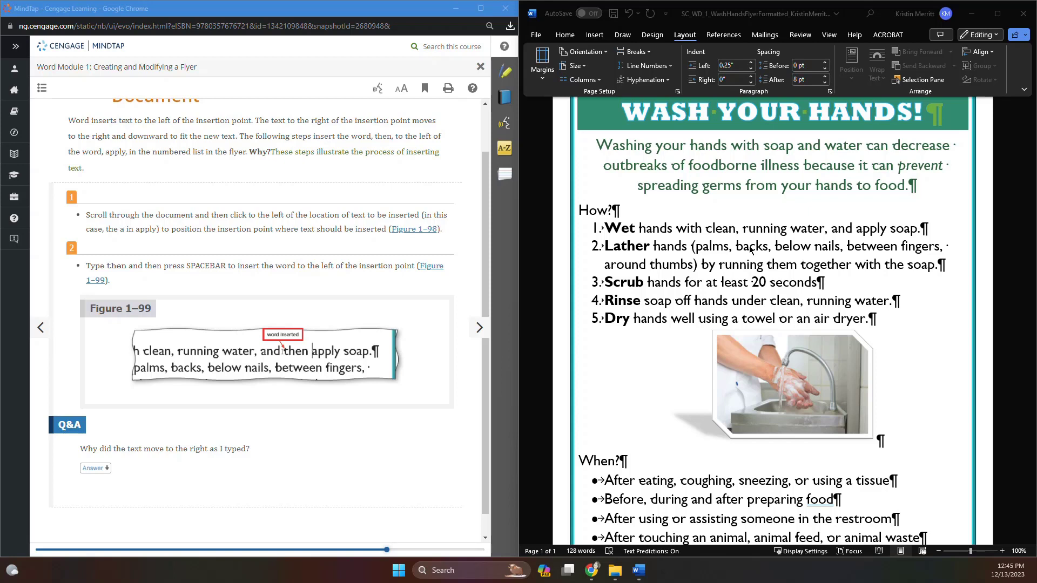
- Insert the word "then" before "apply soap" in the first numbered item
left_click(832, 228)
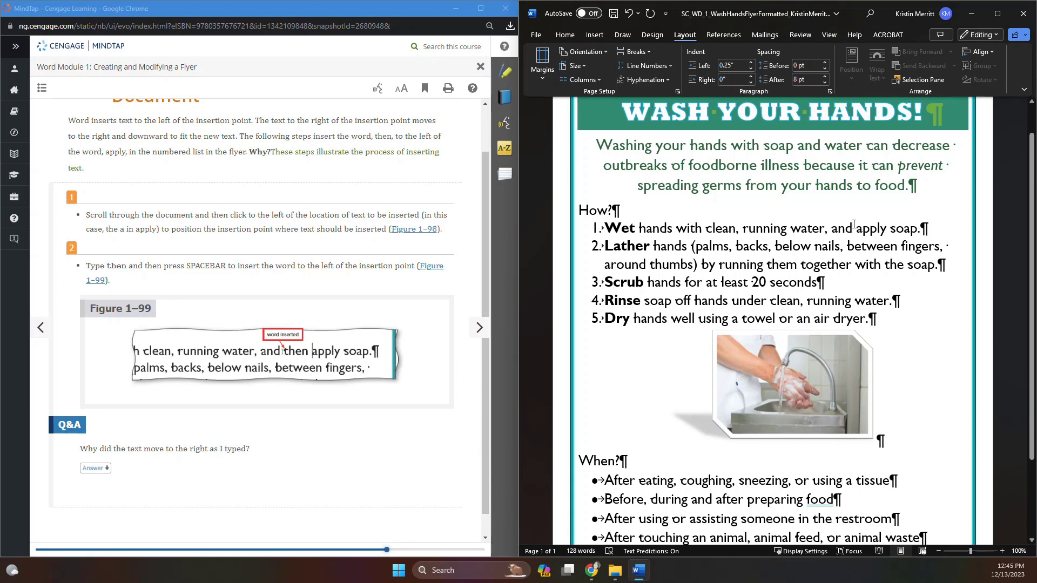
type("then")
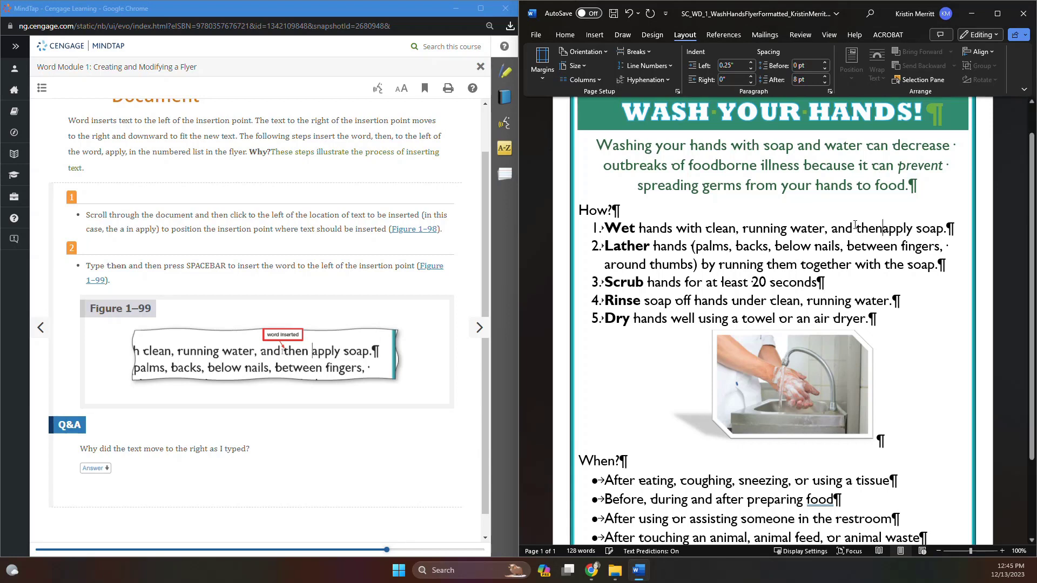
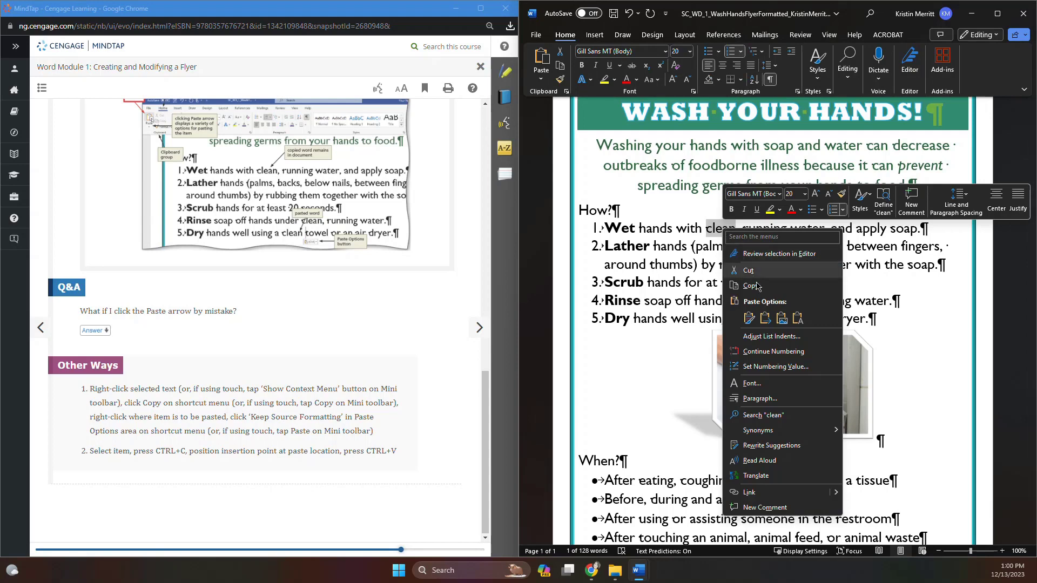
- Copy the selected word "clean" from the first numbered item and paste it before "towel" in the fifth item
left_click(785, 287)
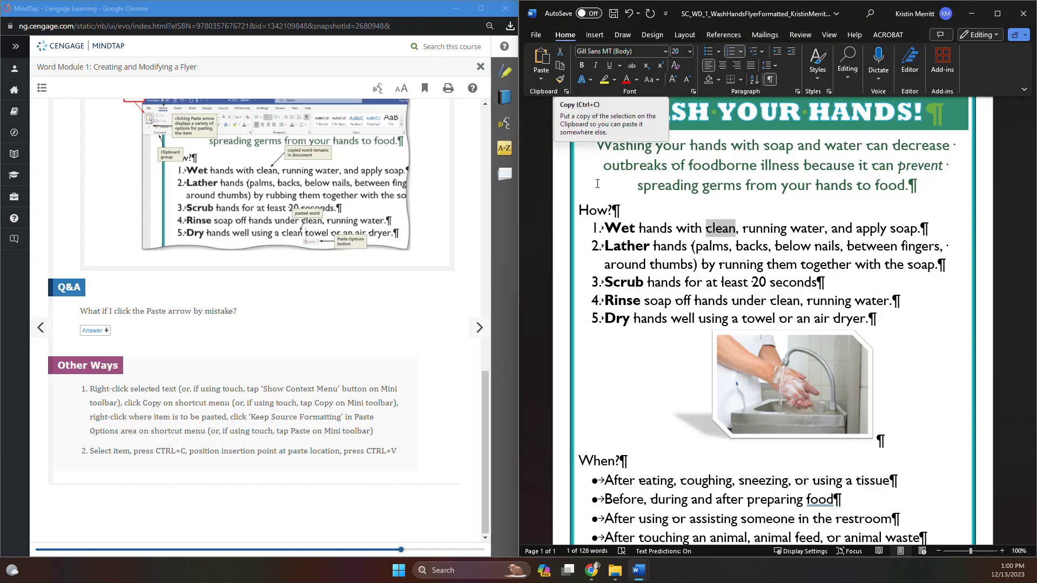
left_click(740, 323)
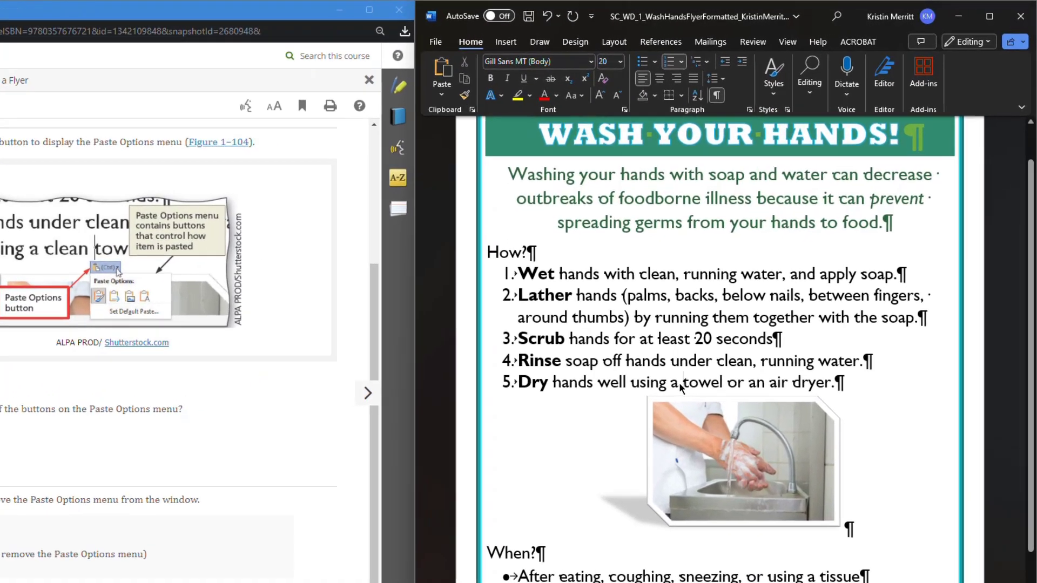
right_click(681, 387)
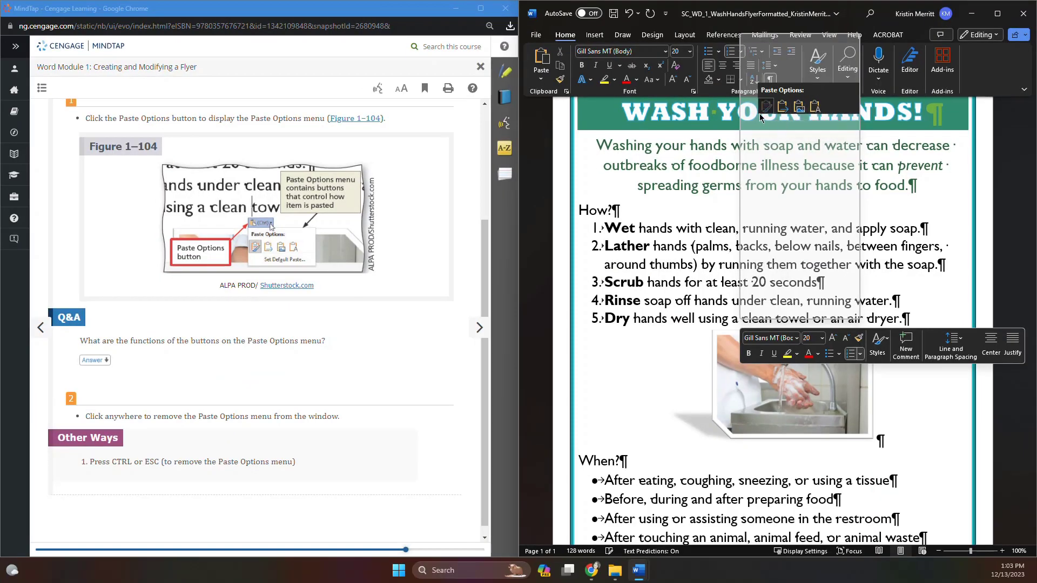
left_click(239, 334)
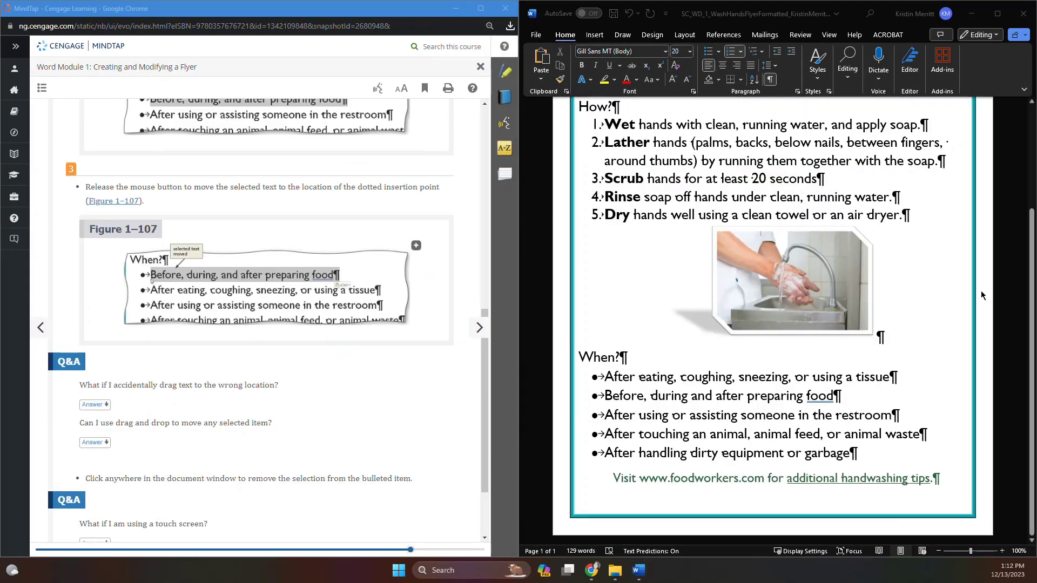
- Move the bullet "Before, during and after preparing food" to the start of the "When?" list and deselect it
scroll(810, 352, "up", 3)
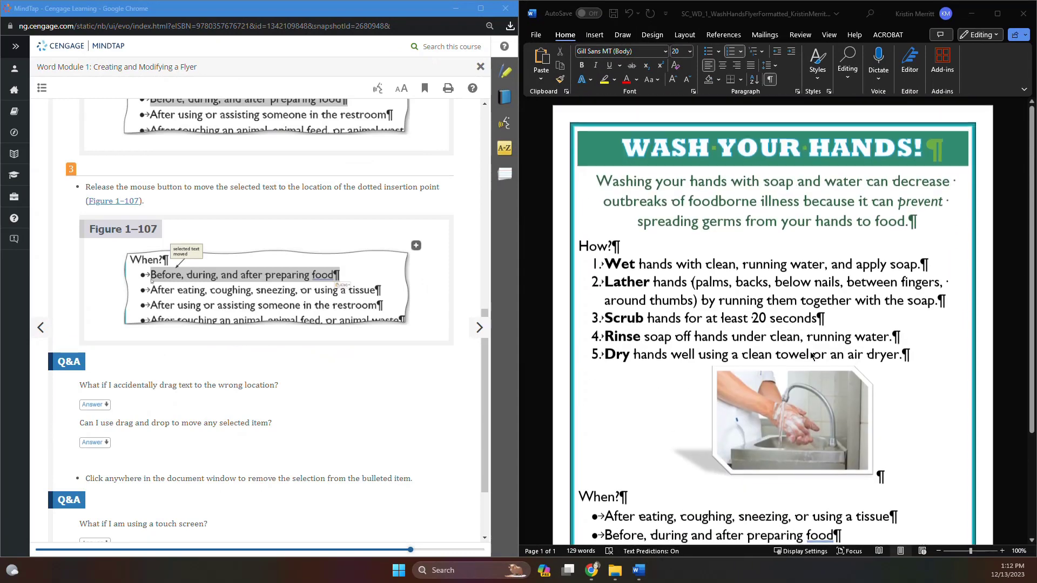
scroll(812, 356, "down", 3)
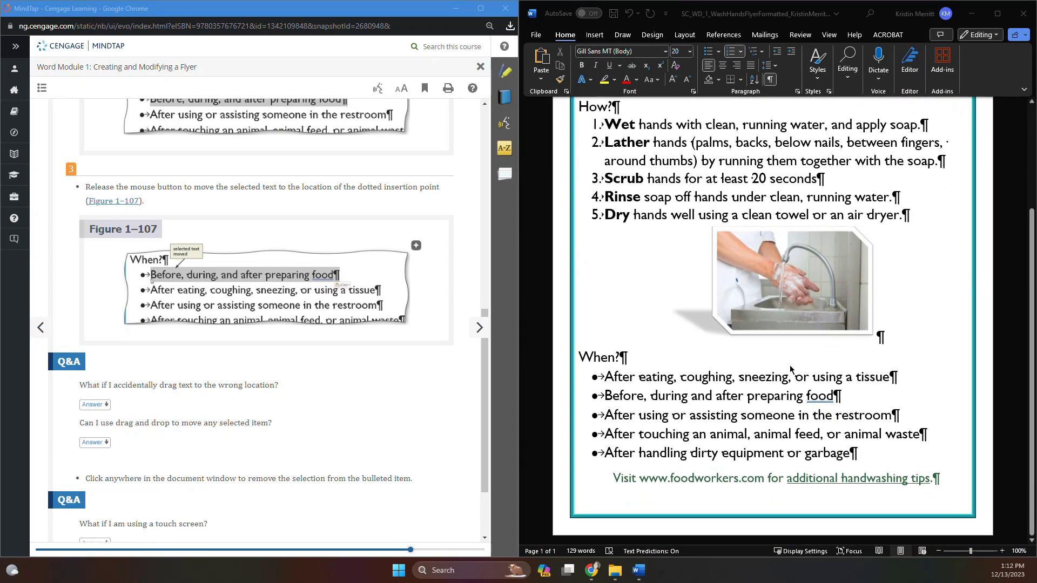
left_click(832, 397)
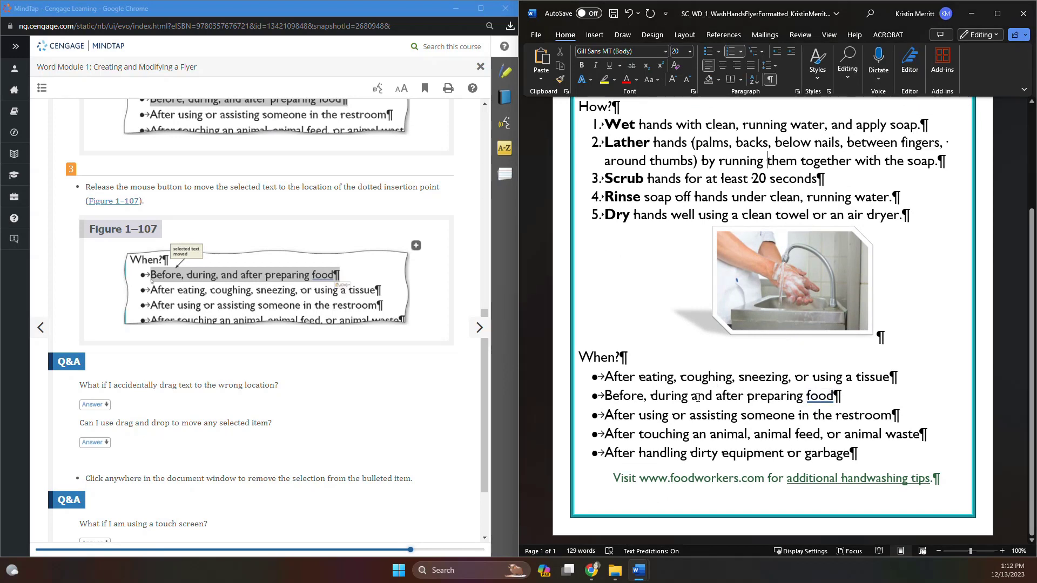
left_click_drag(604, 396, 827, 397)
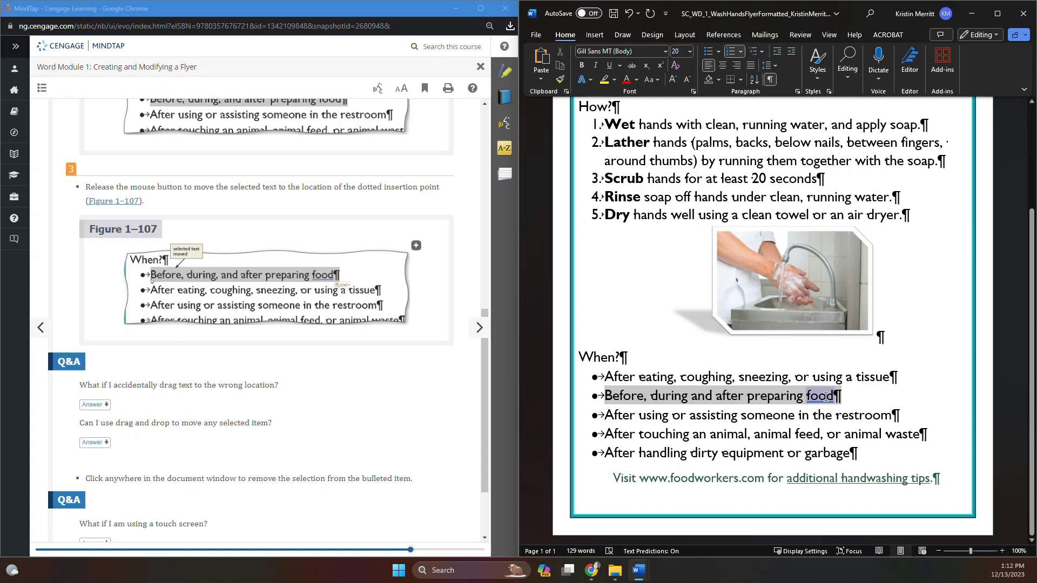
left_click_drag(827, 397, 614, 385)
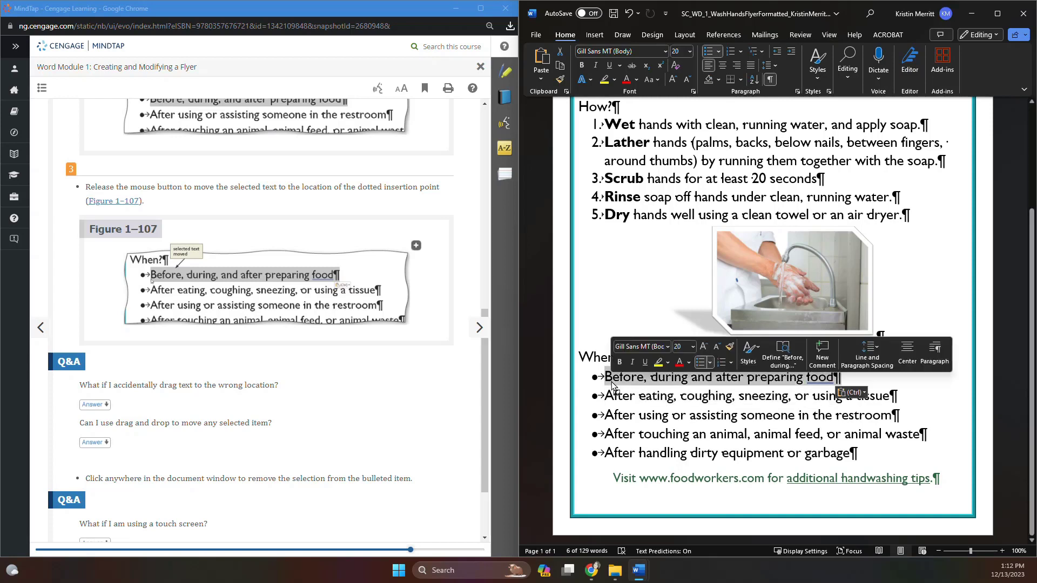
left_click(630, 393)
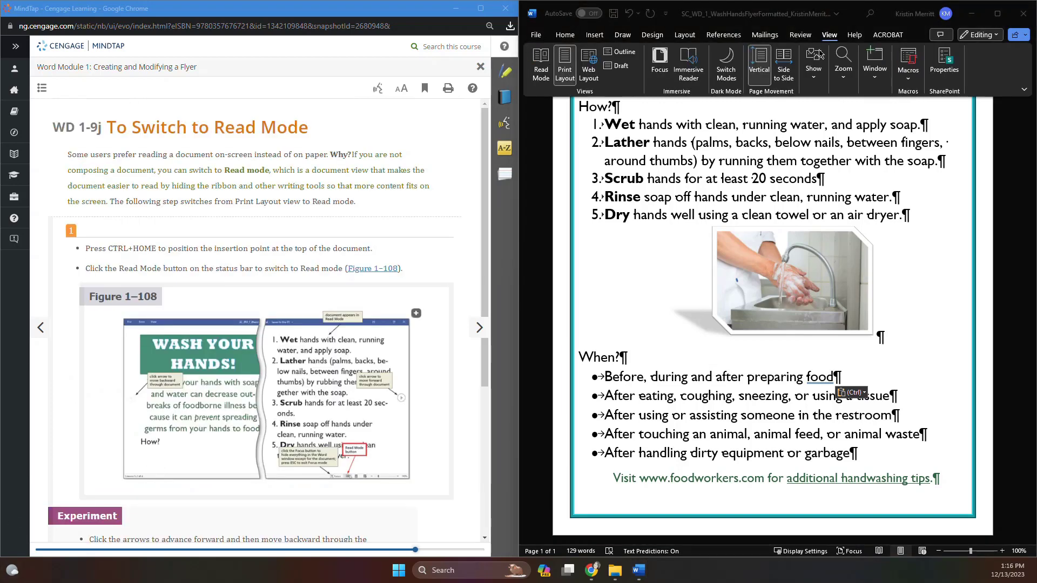
- View the flyer in Read Mode, paging forward and back, and return to Print Layout view
left_click(834, 37)
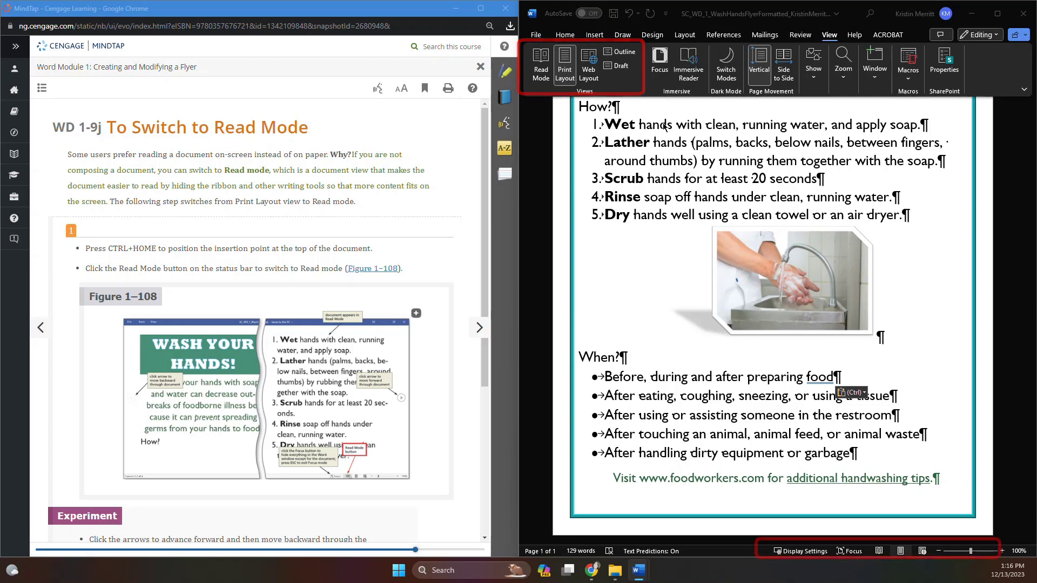
left_click(543, 75)
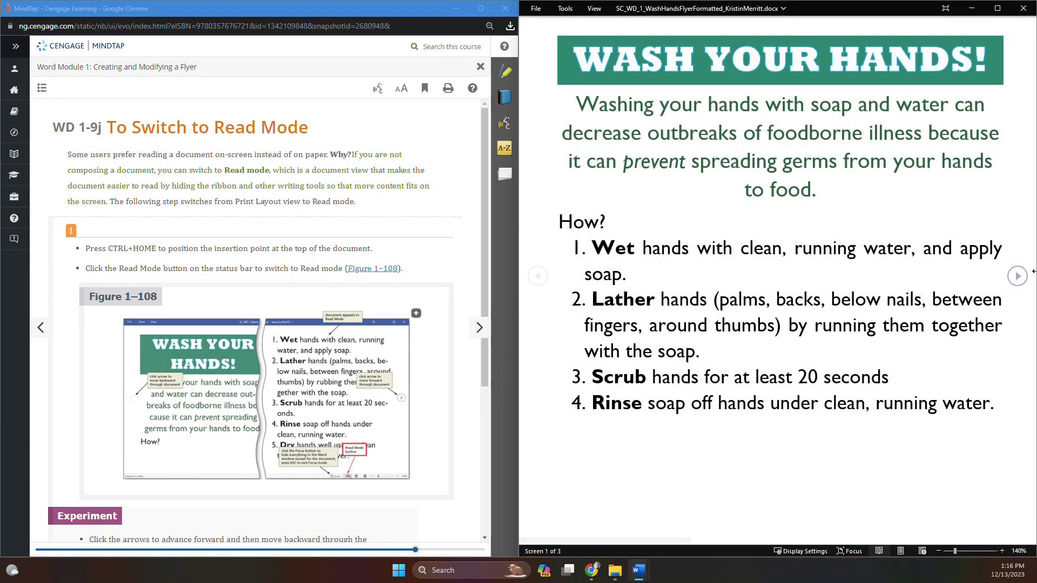
left_click(1017, 276)
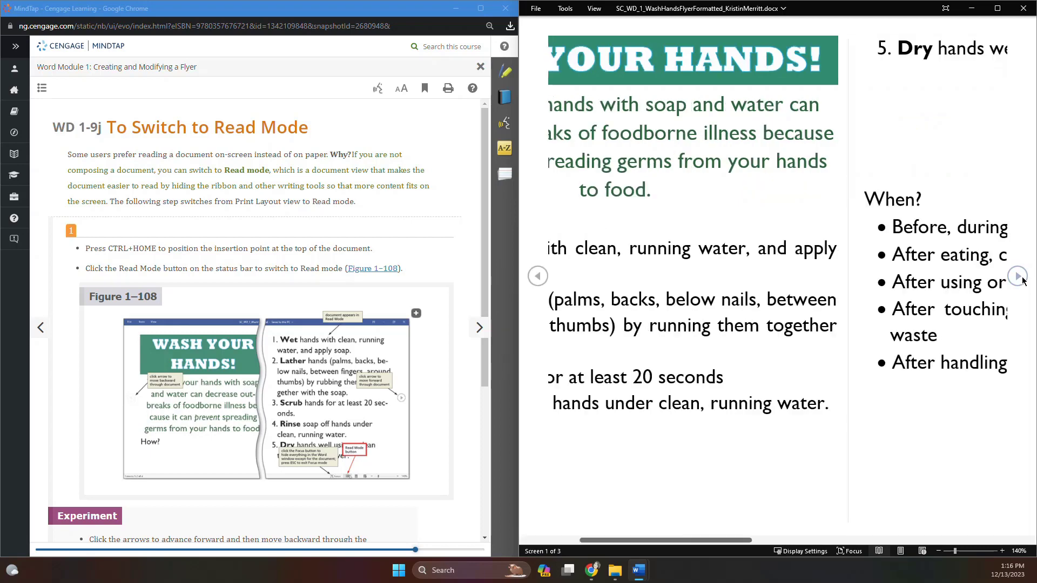
scroll(867, 280, "up", 1)
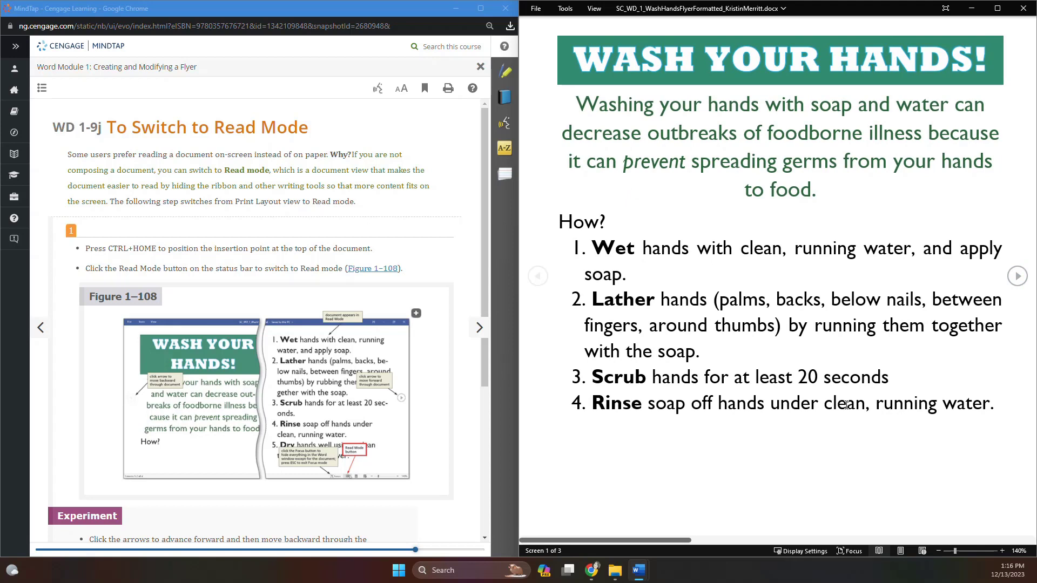
left_click(901, 552)
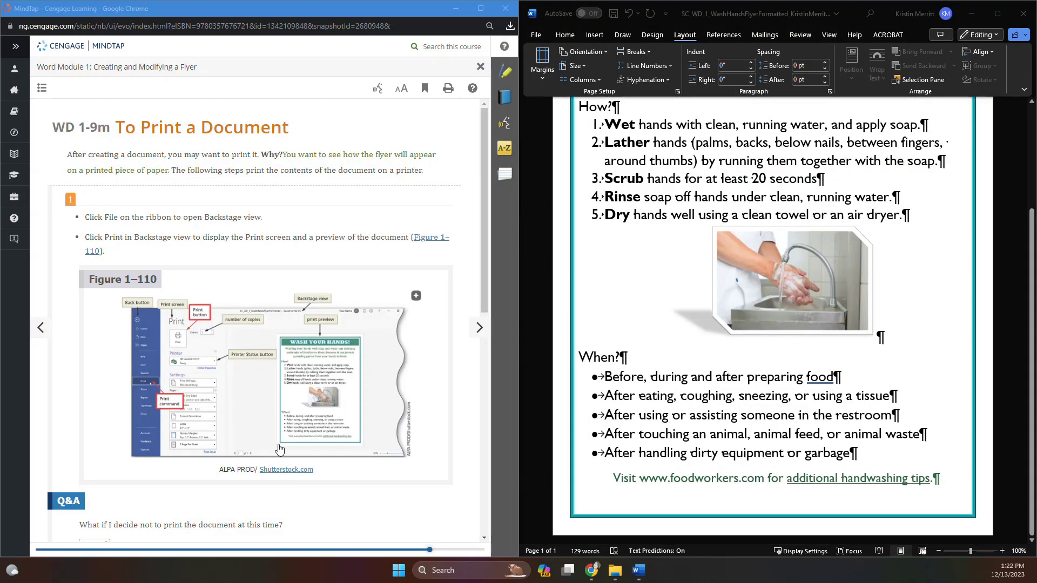
- Display the print settings and preview of the flyer, and return to the document without printing
left_click(536, 34)
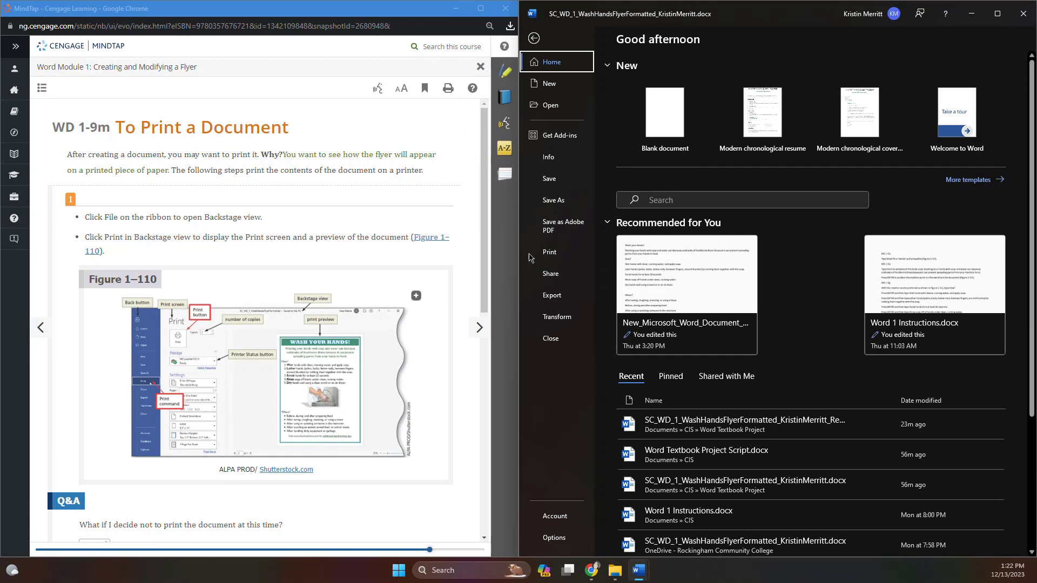
left_click(552, 258)
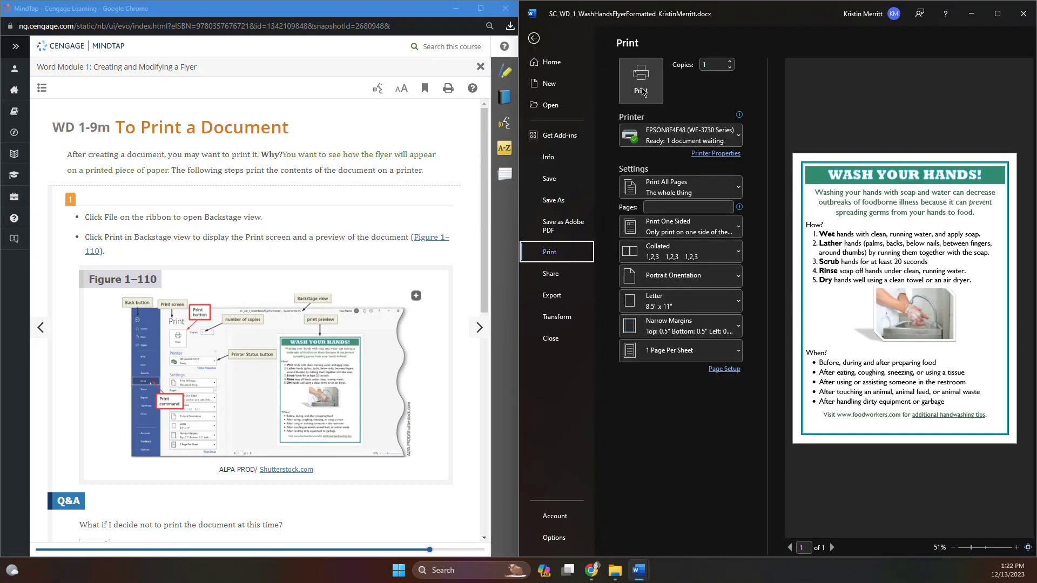
left_click(535, 39)
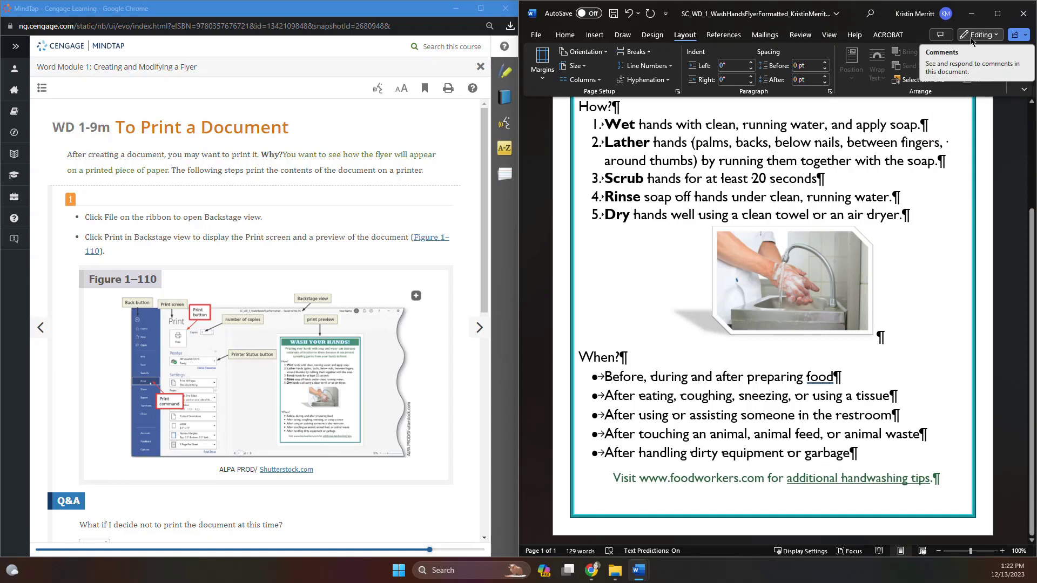
- Look over the Help commands, search Word for "margin", view the preset options under Adjust Margins, and close the search results
left_click(855, 36)
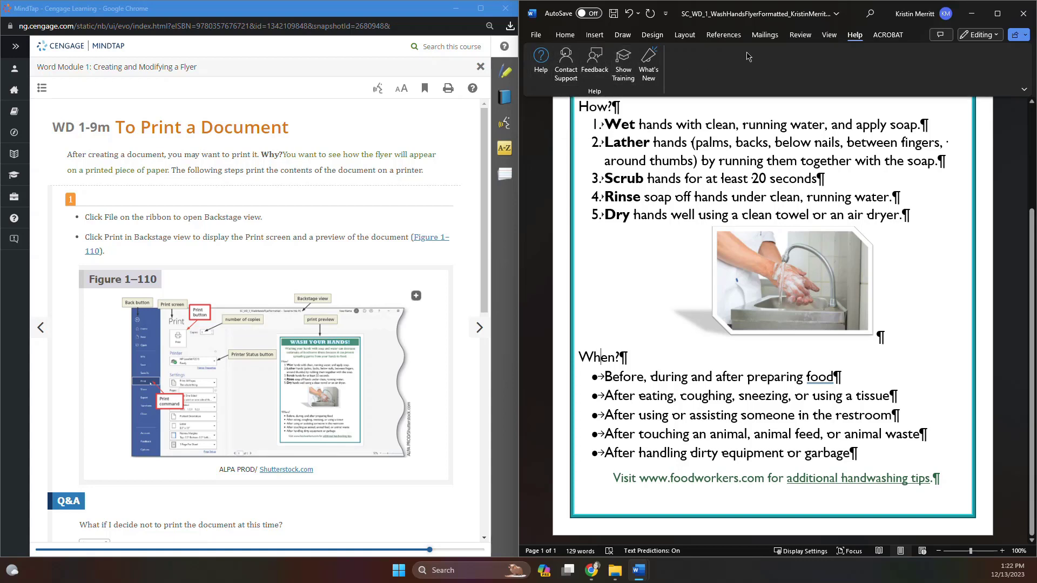
left_click(875, 20)
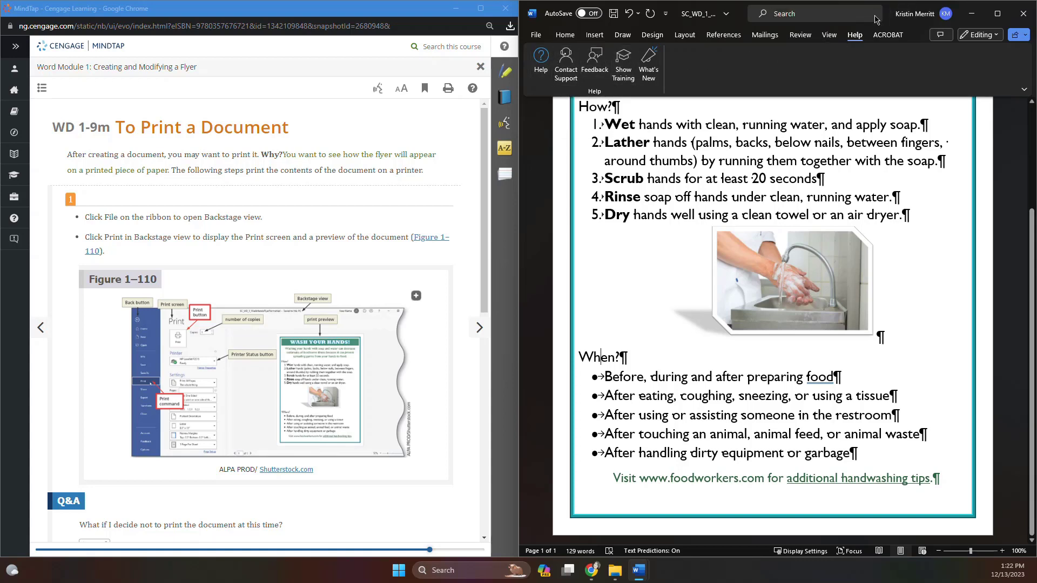
type("margin")
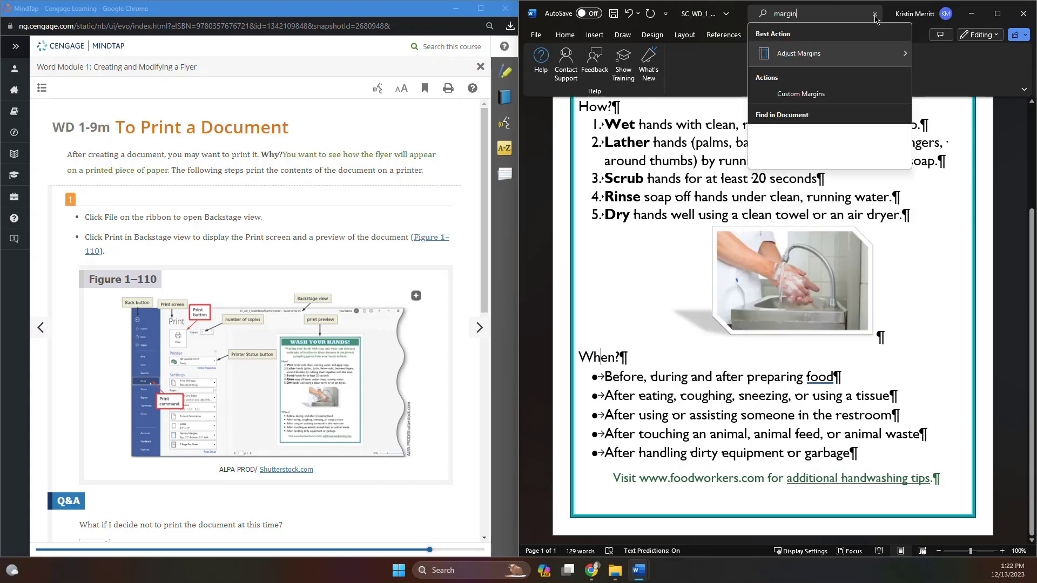
mouse_move(868, 67)
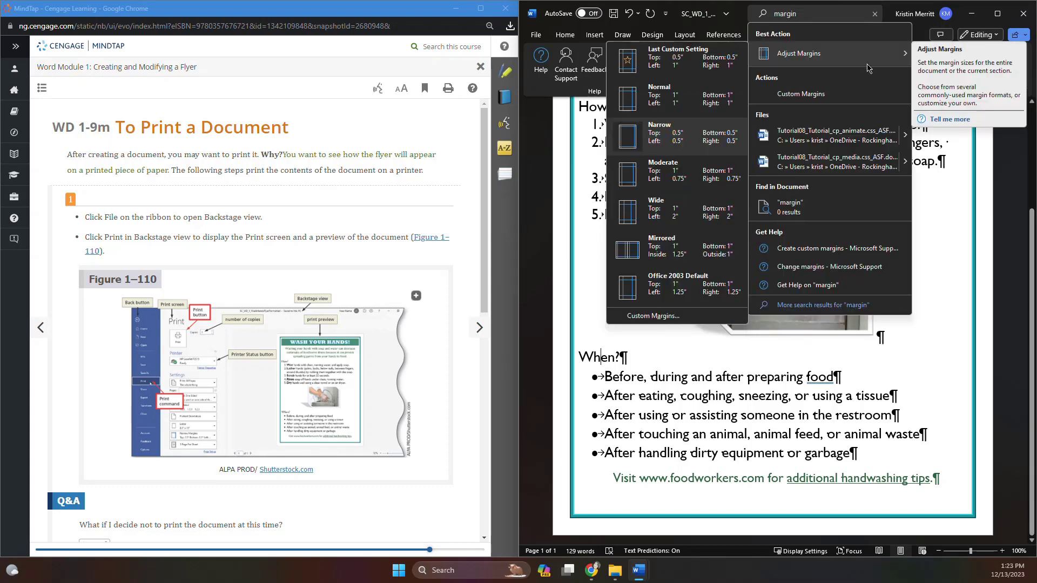
left_click(918, 45)
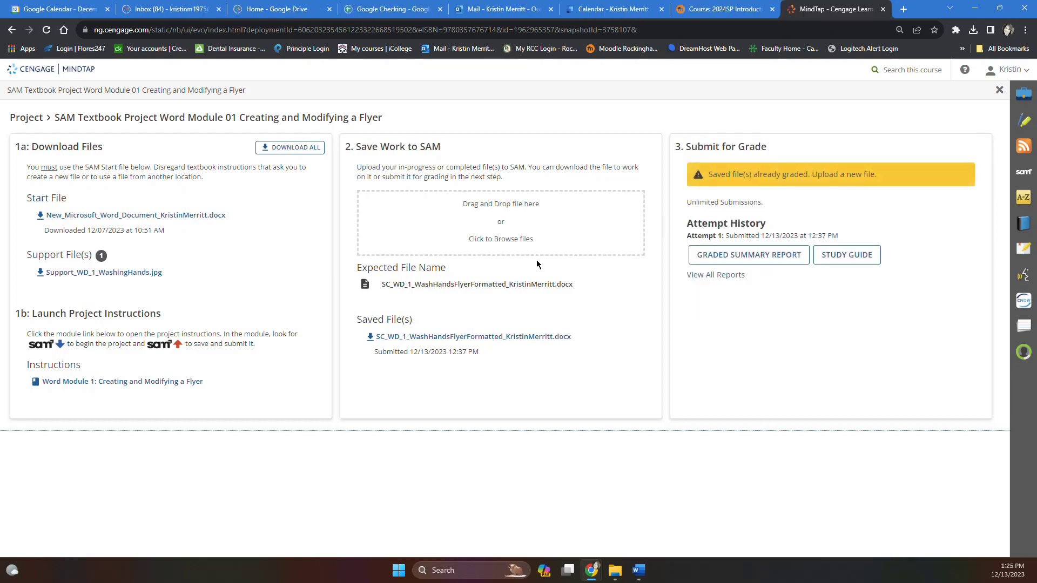
- On the MindTap SAM project page in Chrome, upload the finished WashHandsFlyerFormatted document and submit it for grading
left_click(508, 215)
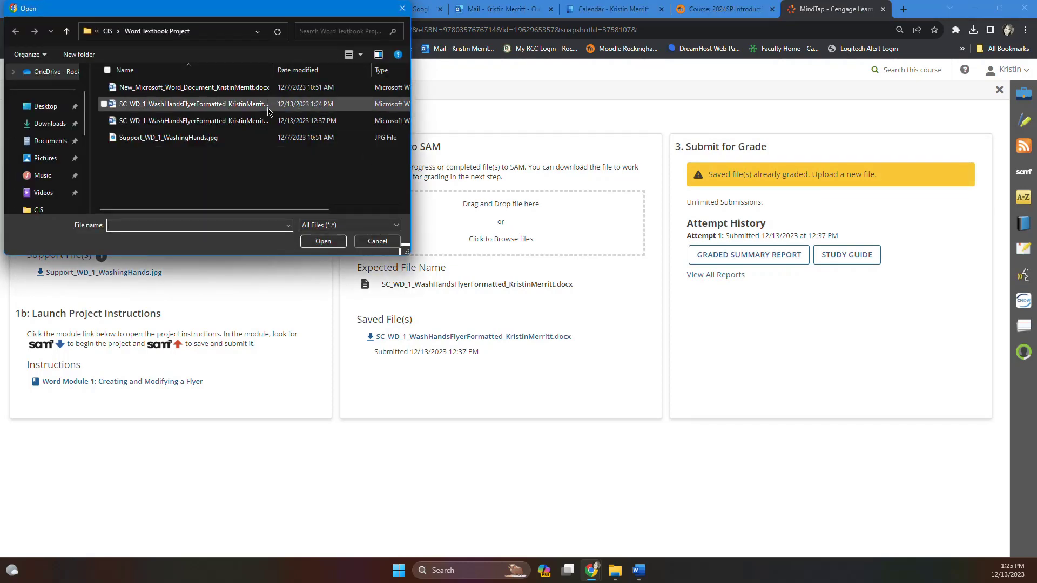
double_click(268, 106)
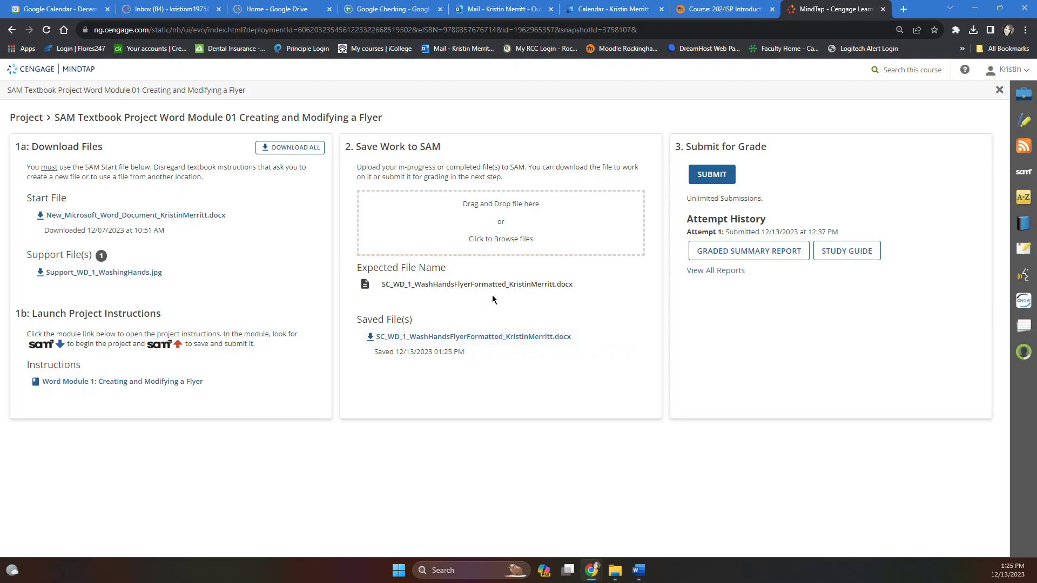
left_click(712, 178)
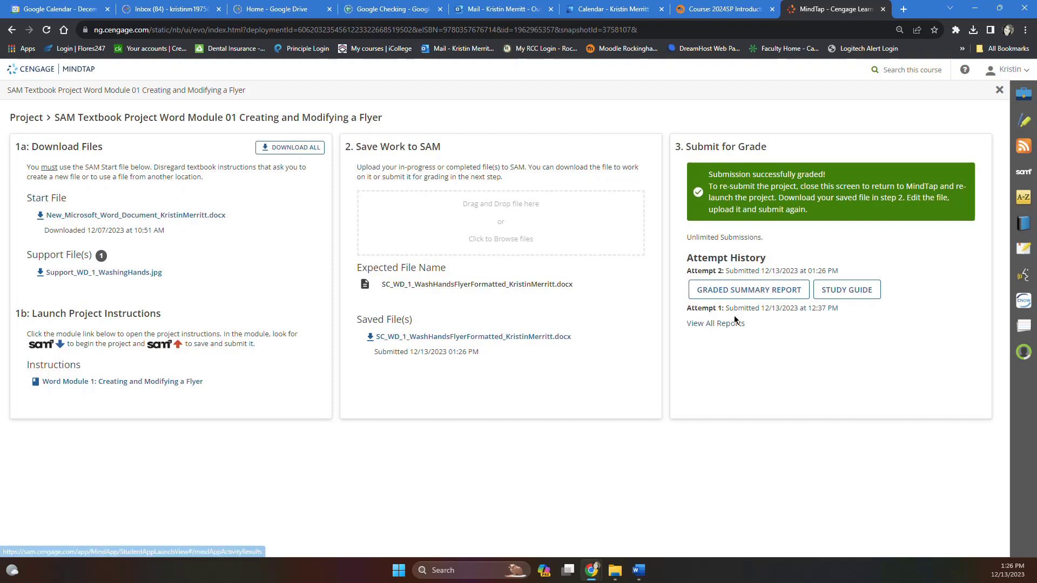
- Download the graded summary report for the second attempt to the Word Textbook Project folder and open it in Word
left_click(745, 292)
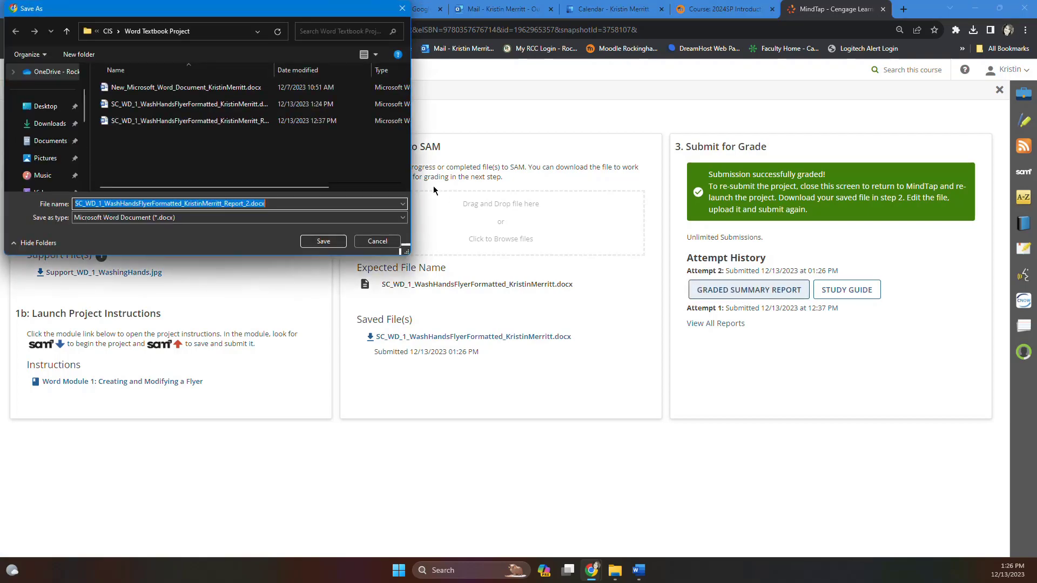
left_click(322, 241)
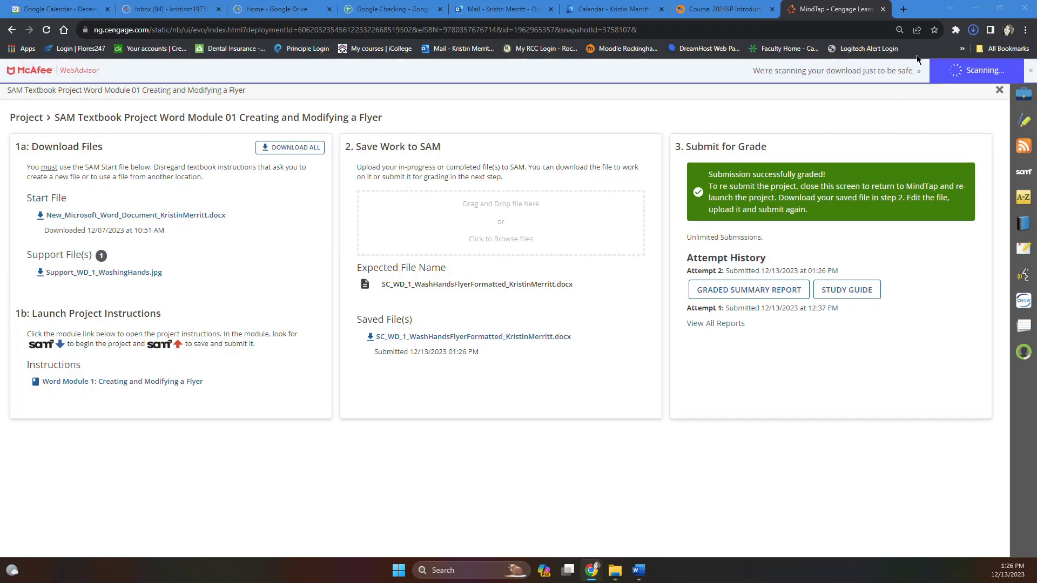
left_click(948, 53)
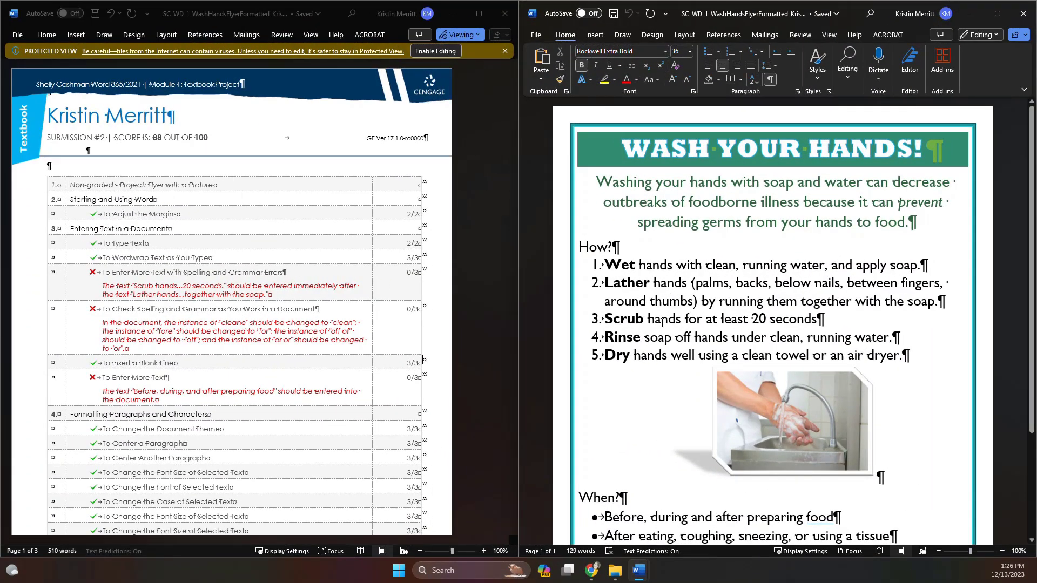
- In the flyer, add a period after "20 seconds" and a comma after "during" in the first "When?" bullet
left_click(664, 320)
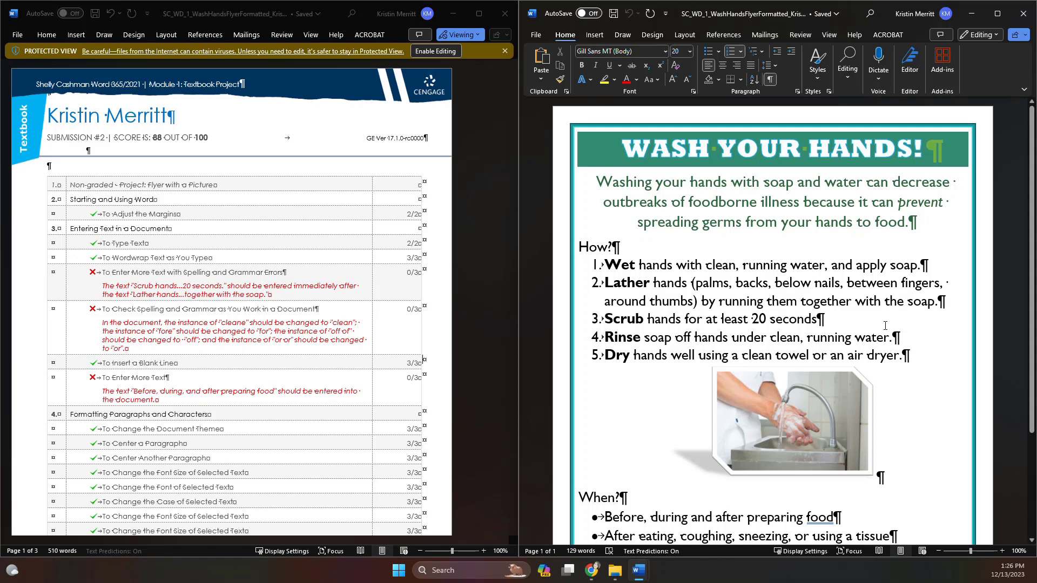
type(".")
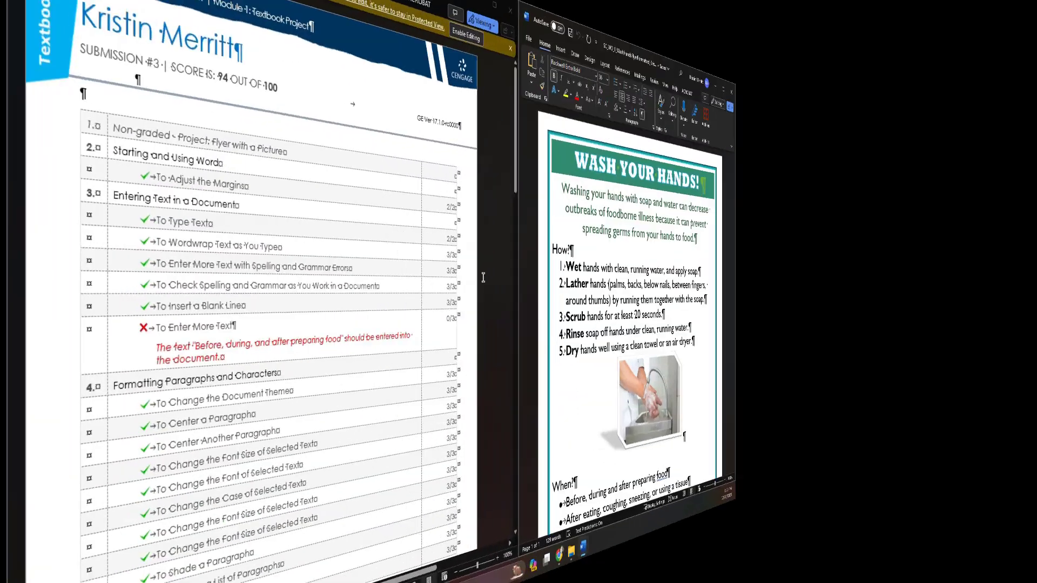
scroll(580, 370, "down", 3)
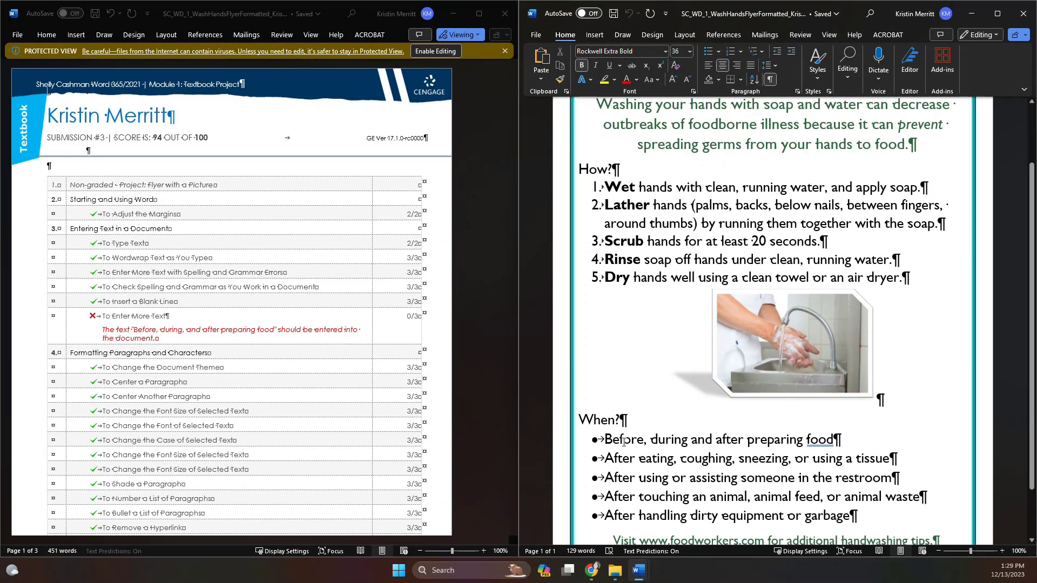
left_click(623, 439)
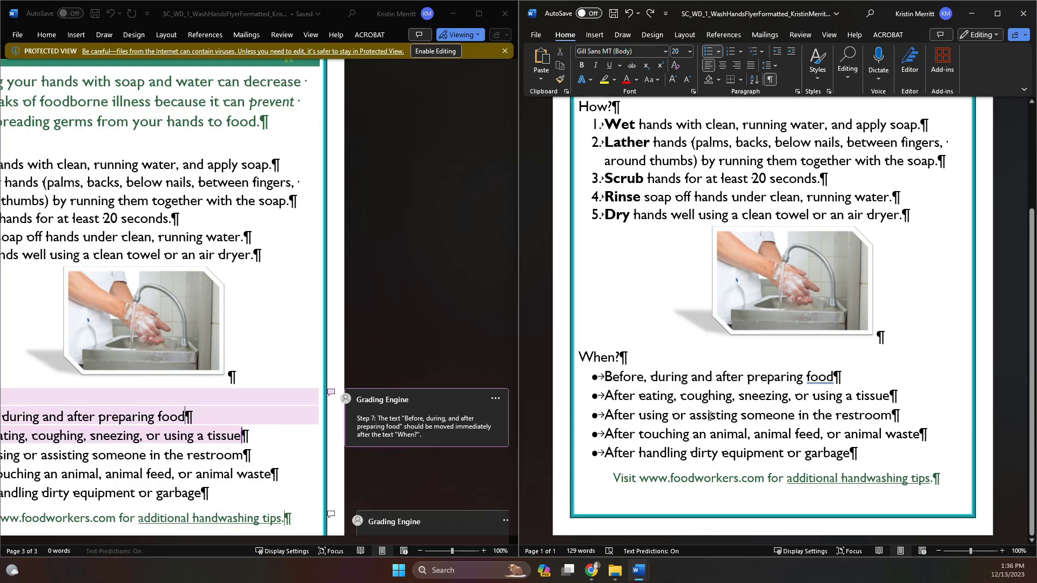
type(",")
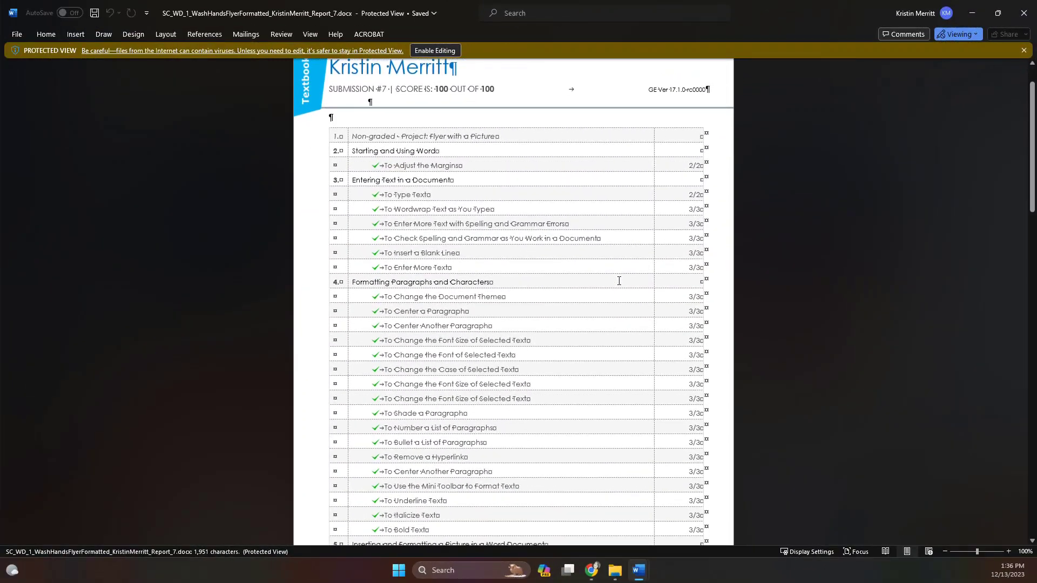
- Review the graded items in the seventh submission's report and highlight its submission and score line
scroll(619, 281, "down", 10)
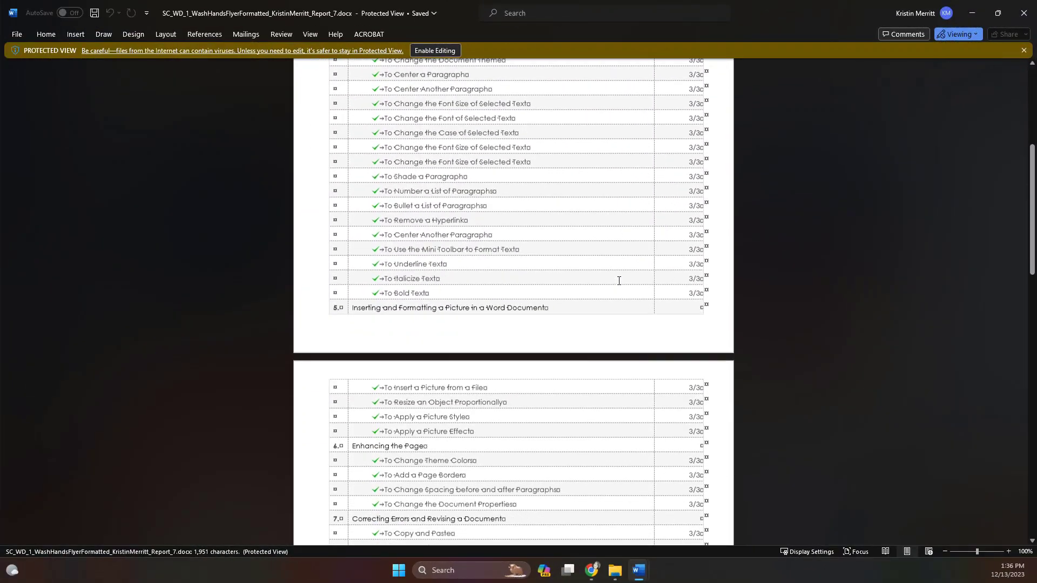
scroll(519, 370, "up", 10)
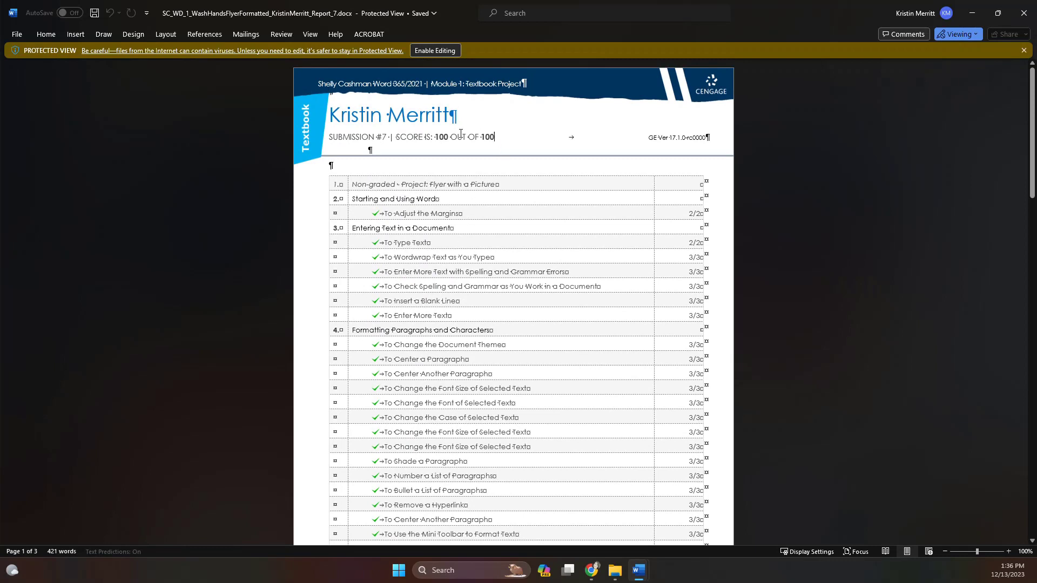
left_click_drag(460, 134, 327, 134)
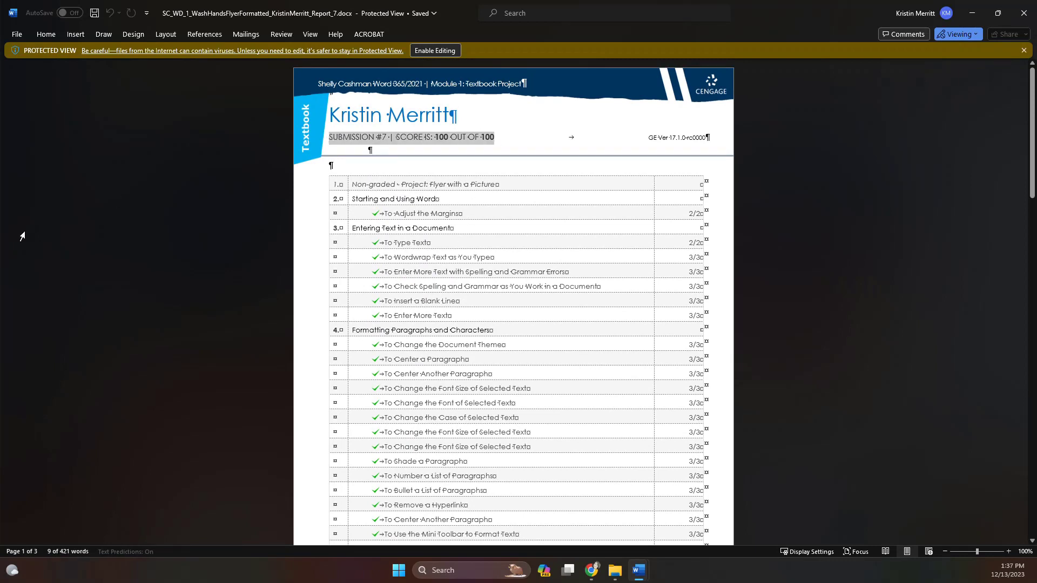